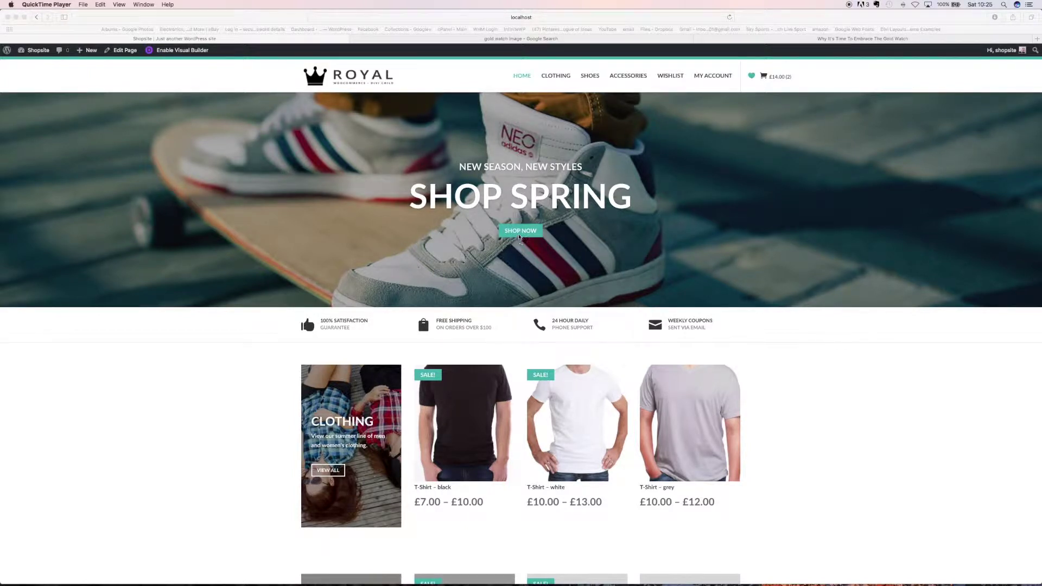
Filter the shop's products by the Men gender and the Boots shoe type, then return to the home page
click(519, 235)
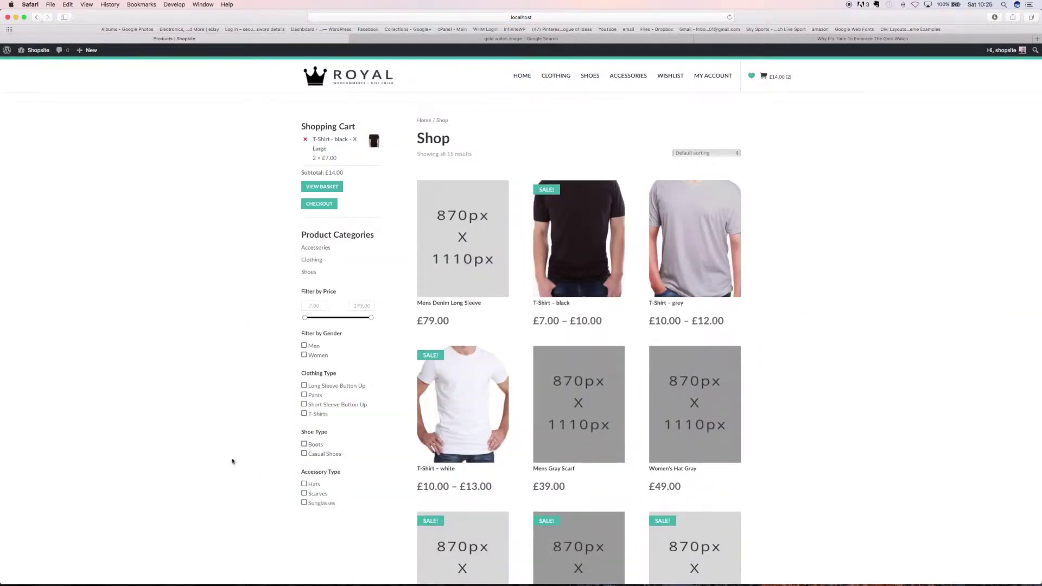
scroll(232, 462, down, 3)
scroll(232, 462, up, 3)
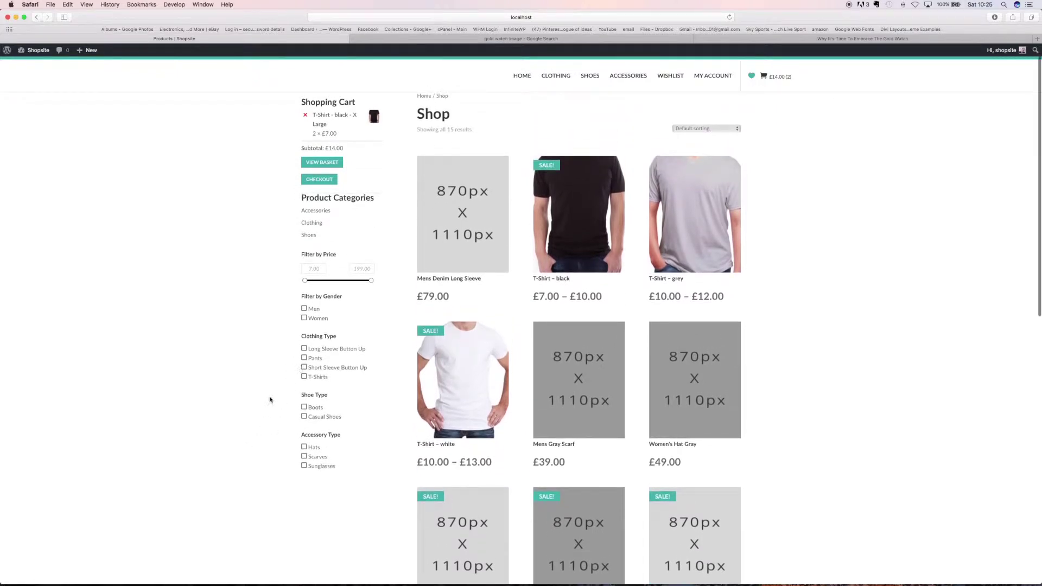
click(304, 309)
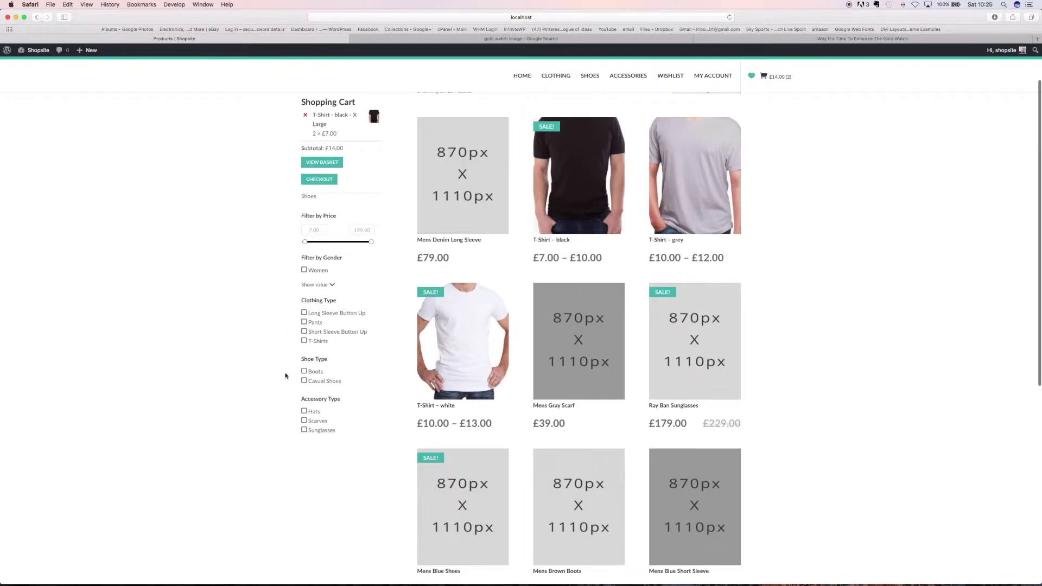
click(304, 371)
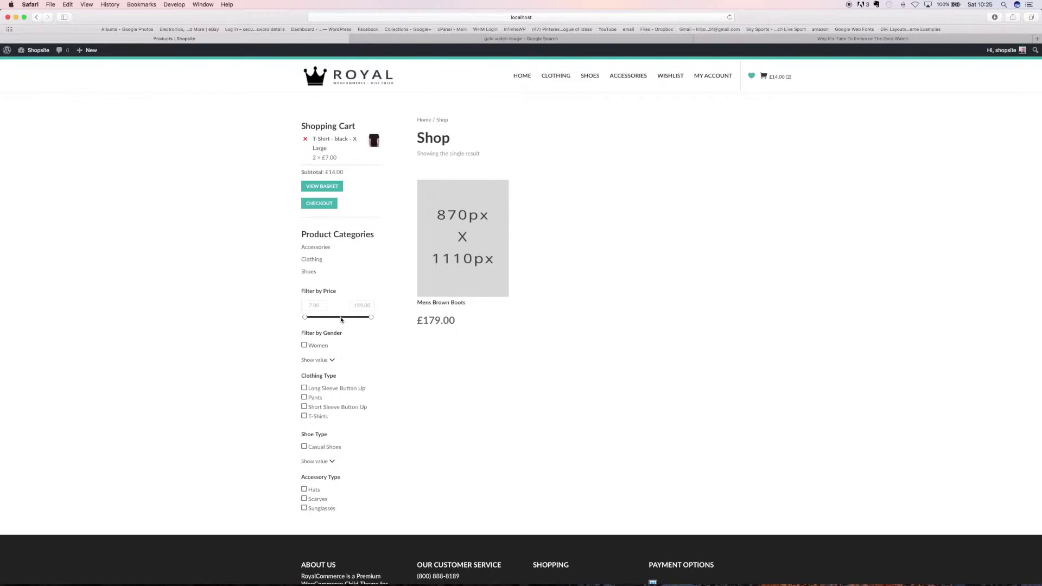
click(316, 79)
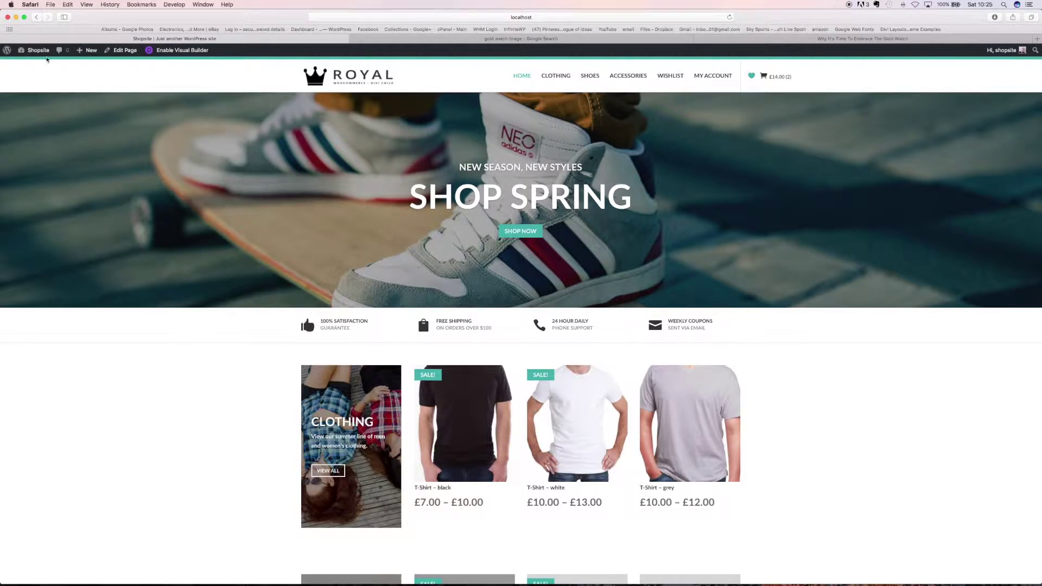
Start a new product from the site's dashboard and name it "Dress watch"
mouse_move(43, 55)
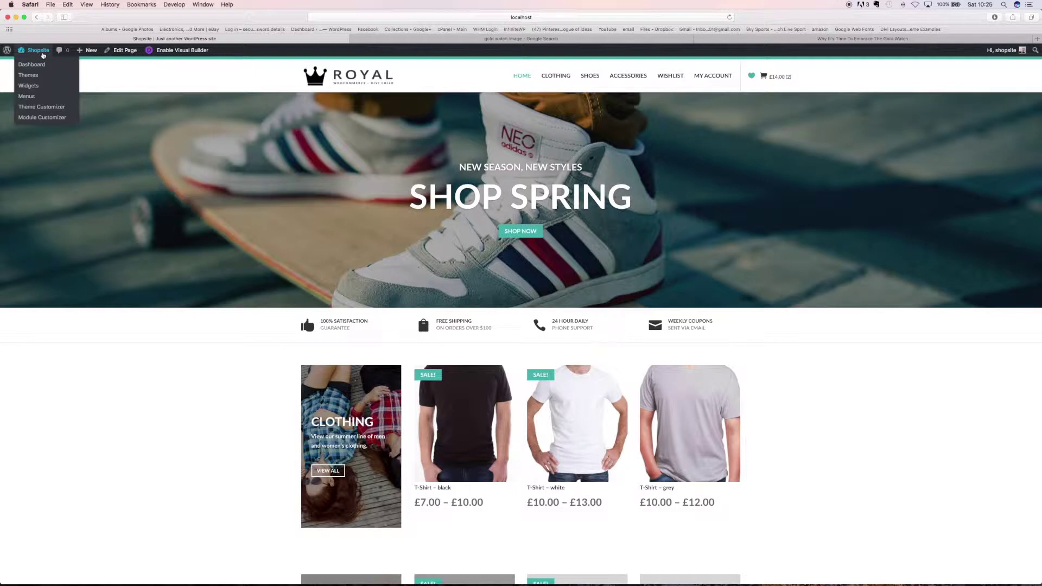
click(38, 66)
mouse_move(28, 206)
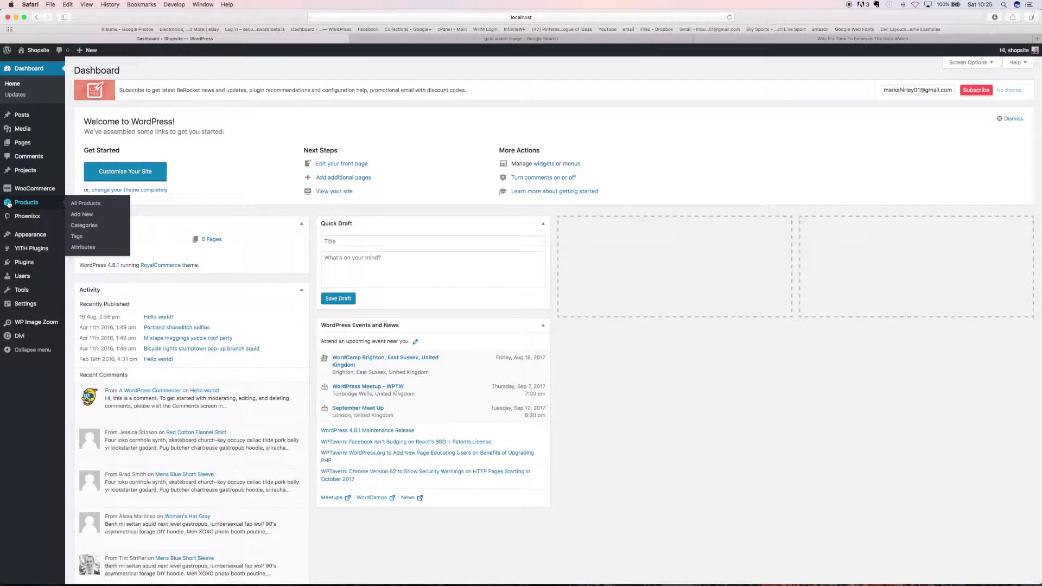
click(80, 216)
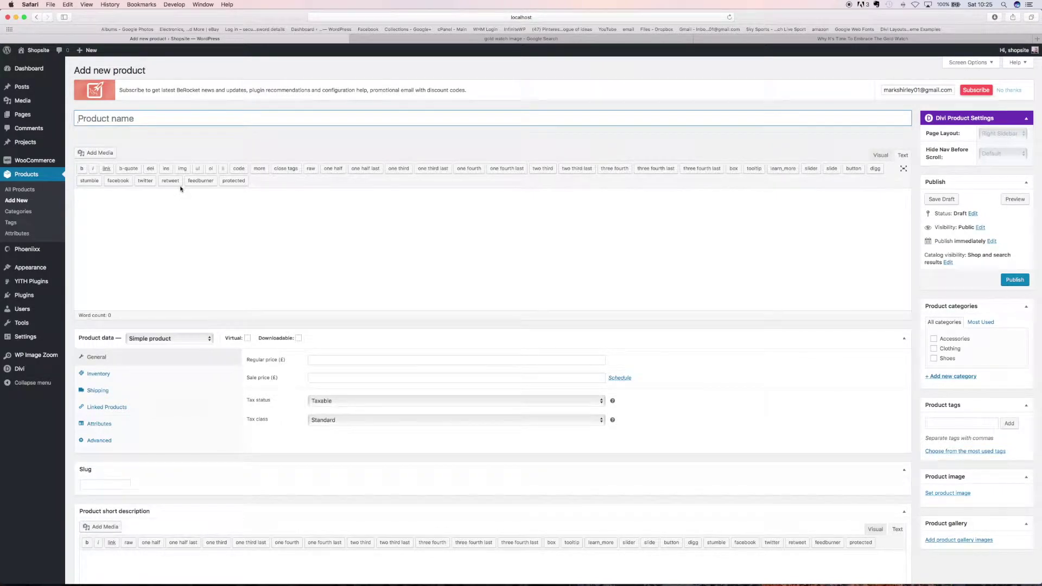
click(106, 117)
text(Dress watch)
Set watch-dress.jpg from the media library as the product image
scroll(154, 182, down, 5)
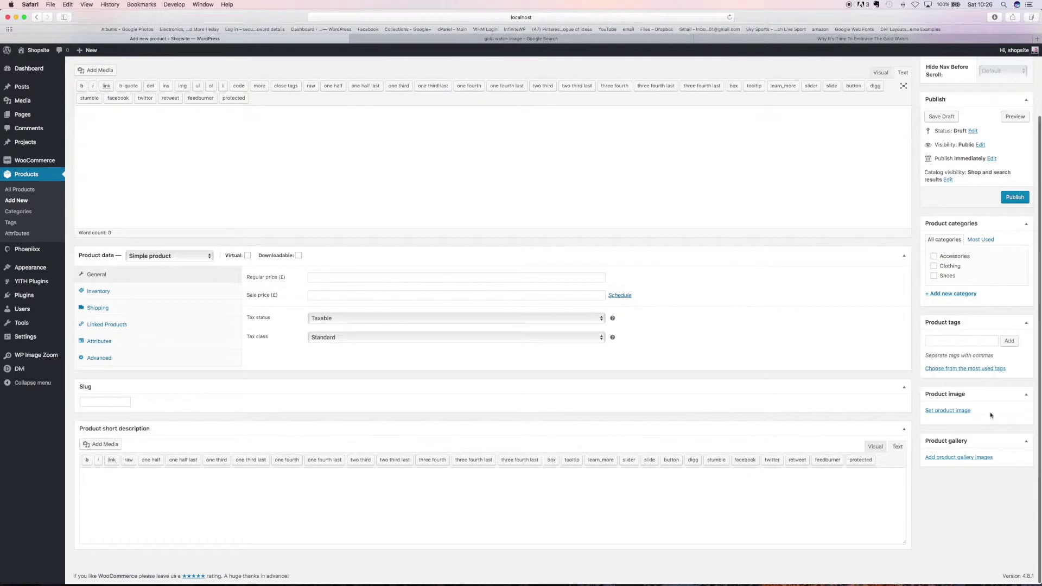
click(941, 412)
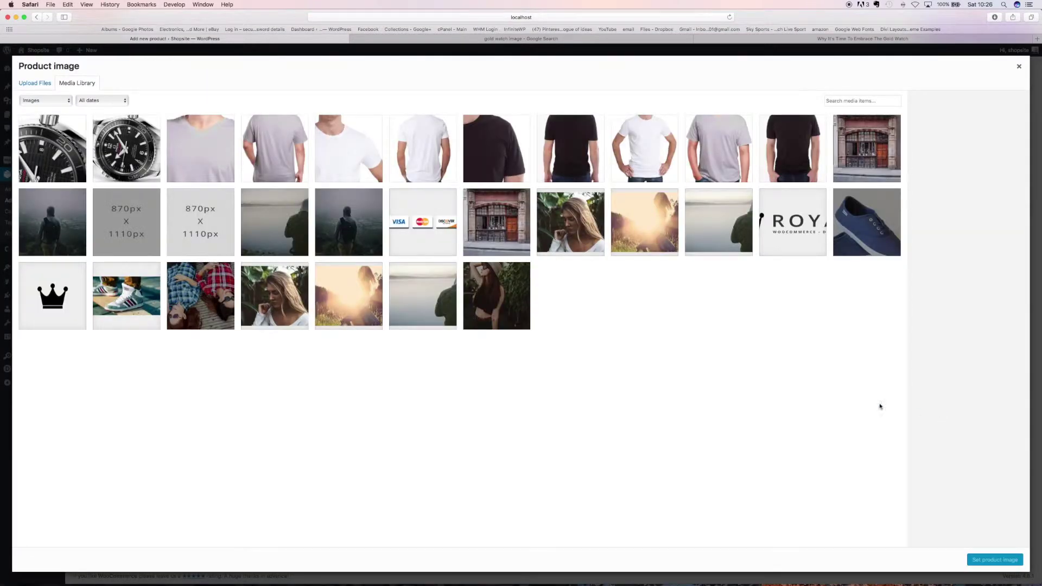
click(126, 157)
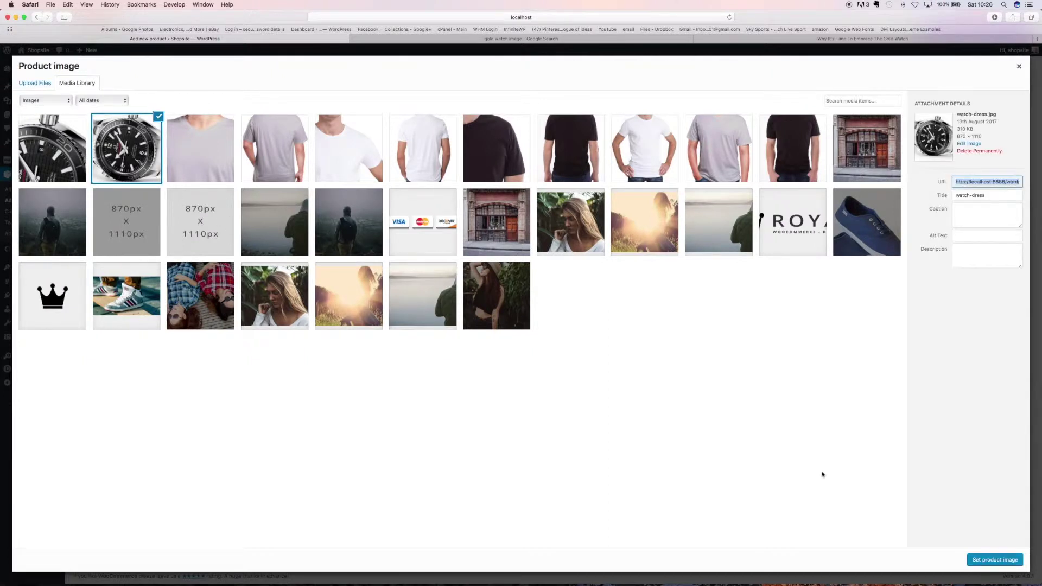
click(978, 560)
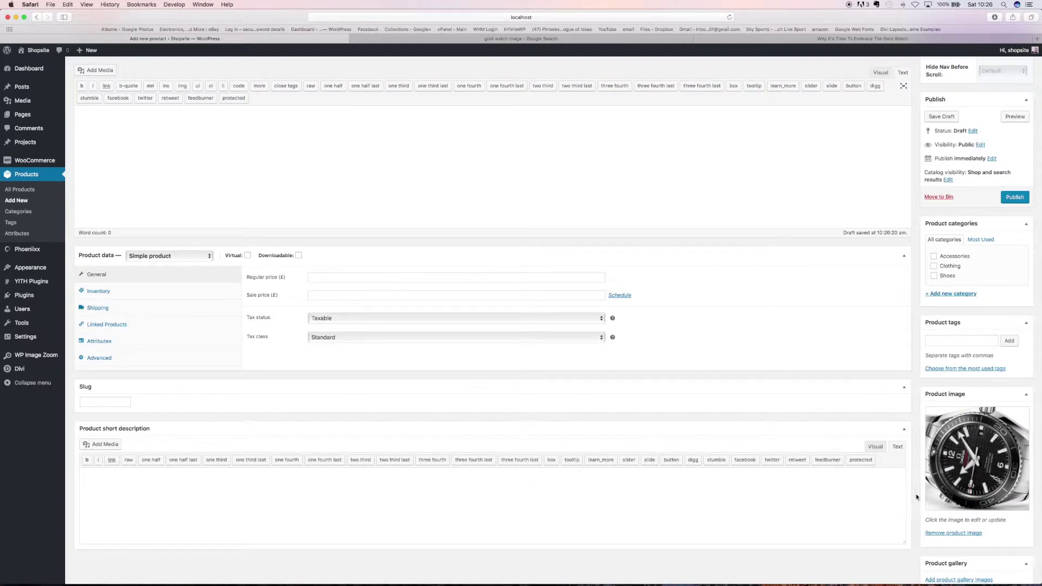
Add watch-dress-inset.jpg from the media library to the product gallery
scroll(913, 546, down, 2)
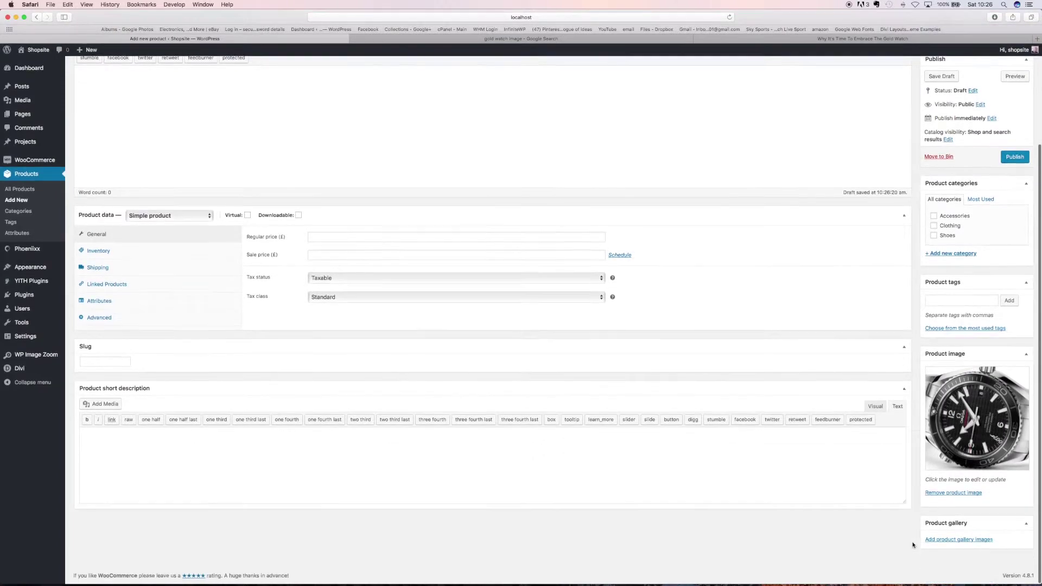
click(951, 540)
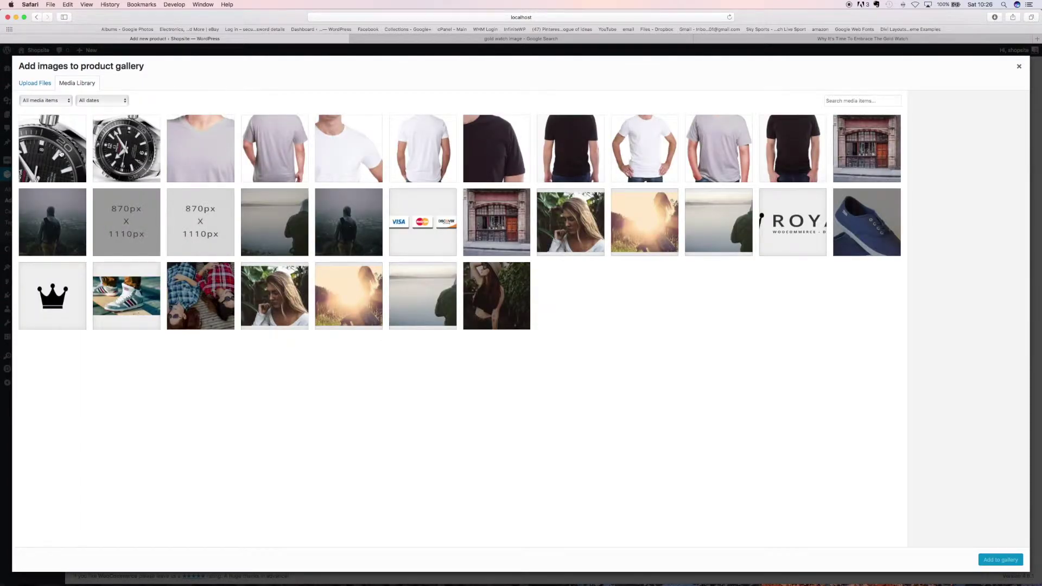
click(58, 152)
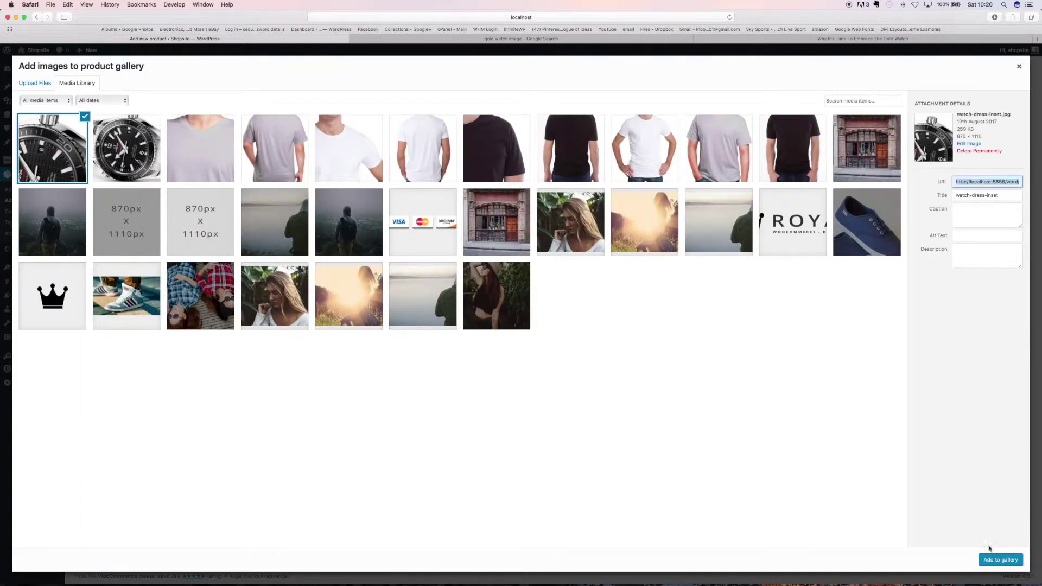
click(999, 562)
mouse_move(951, 541)
scroll(957, 537, down, 2)
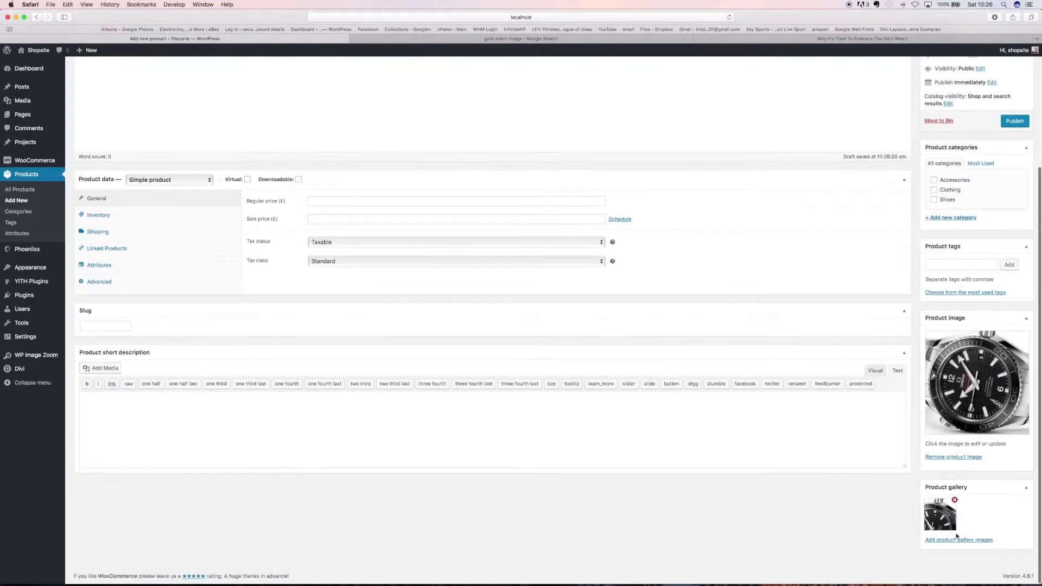
Fill the product's main description with the Lorem ipsum placeholder text, ending at "Cras venenatis leo at tincidunt molestie."
scroll(916, 512, up, 5)
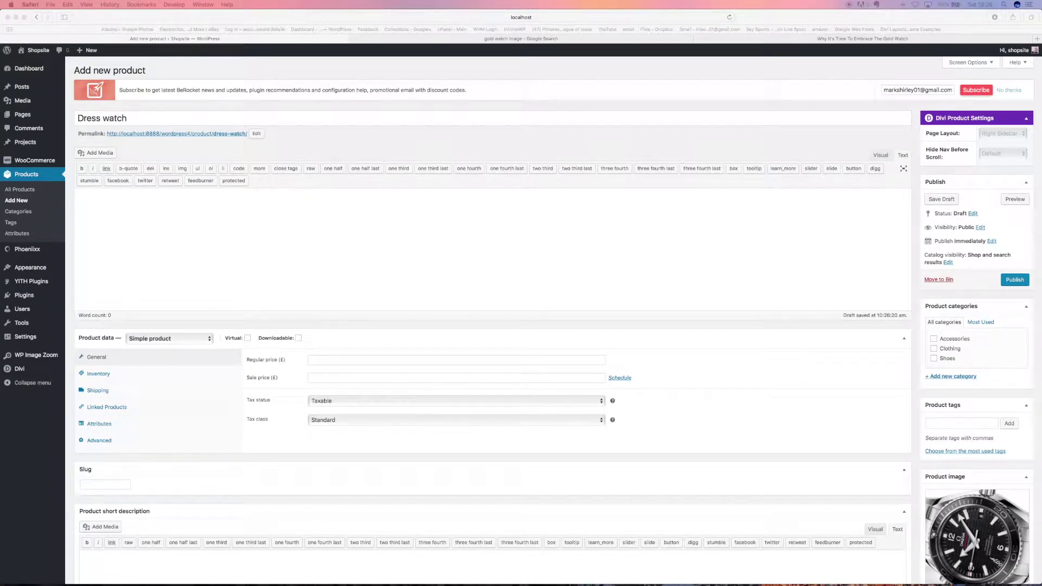
click(90, 193)
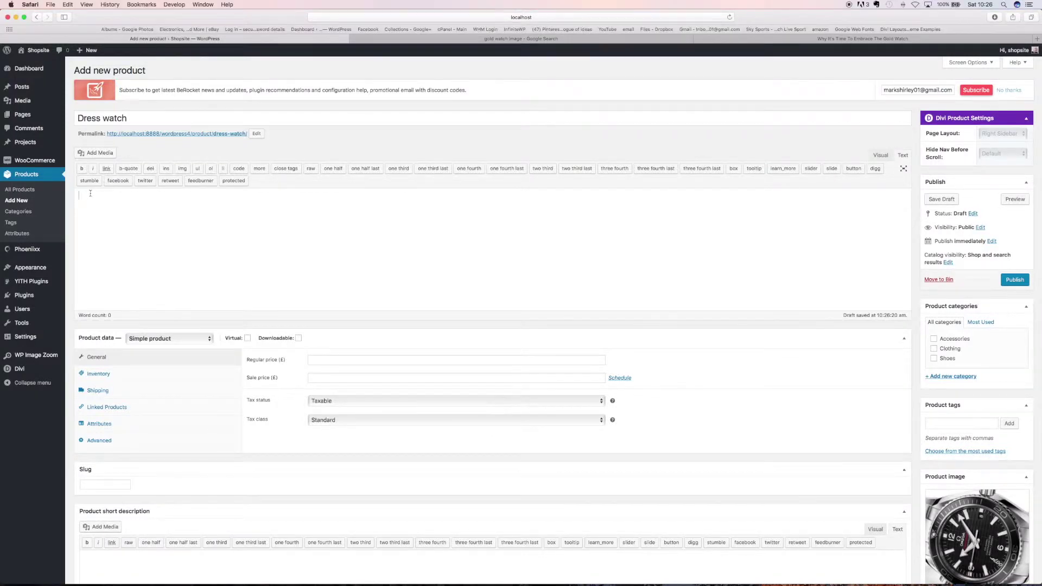
text(Lorem ipsum dolor sit amet, consectetur adipiscing elit. Ut aliquet arcu nec tortor porttitor fermentum. Fusce ac arcu nec velit finibus cursus. Pellentesque habitant morbi tristique senectus et netus et malesuada fames ac turpis egestas. Curabitur sed augue porta, consectetur lectus at, elementum libero. Etiam nec lacus euismod, facilisis velit eu, blandit ante. Sed quis ligula lorem. Cras eu lectus vehicula, tincidunt ante ut, pellentesque urna. Aliquam erat volutpat. Maecenas fermentum ut ante ac lobortis. Nunc at nisi sodales nulla porttitor finibus ac eu felis. Pellentesque sodales metus placerat, lacinia enim sit amet, faucibus nunc. Aliquam facilisis condimentum libero, nec bibendum diam luctus ut. Cras venenatis leo at tincidunt molestie.)
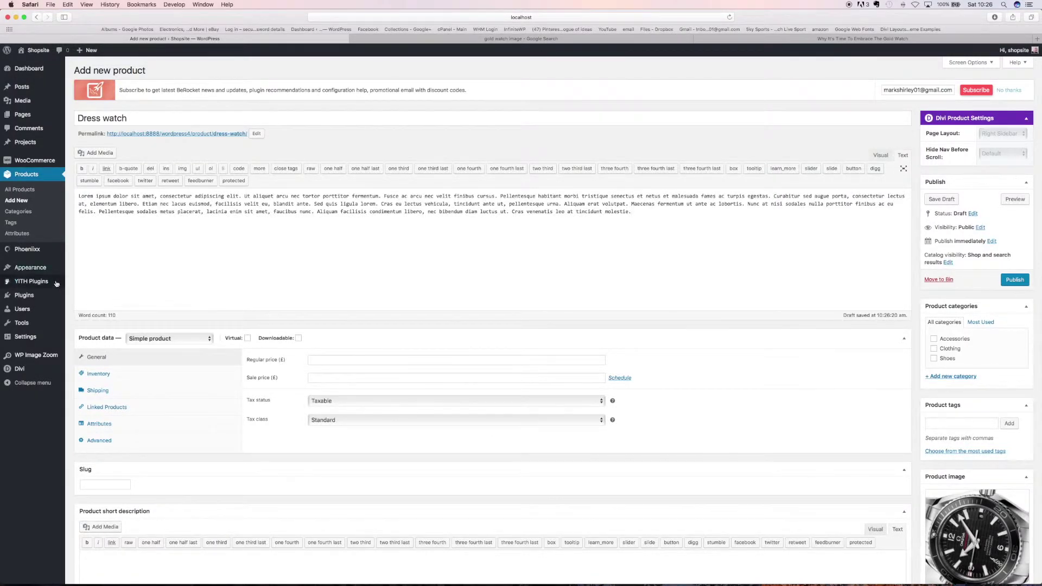
Fill the product short description with the Lorem ipsum placeholder text, cut off after "blandit ante."
scroll(89, 351, down, 5)
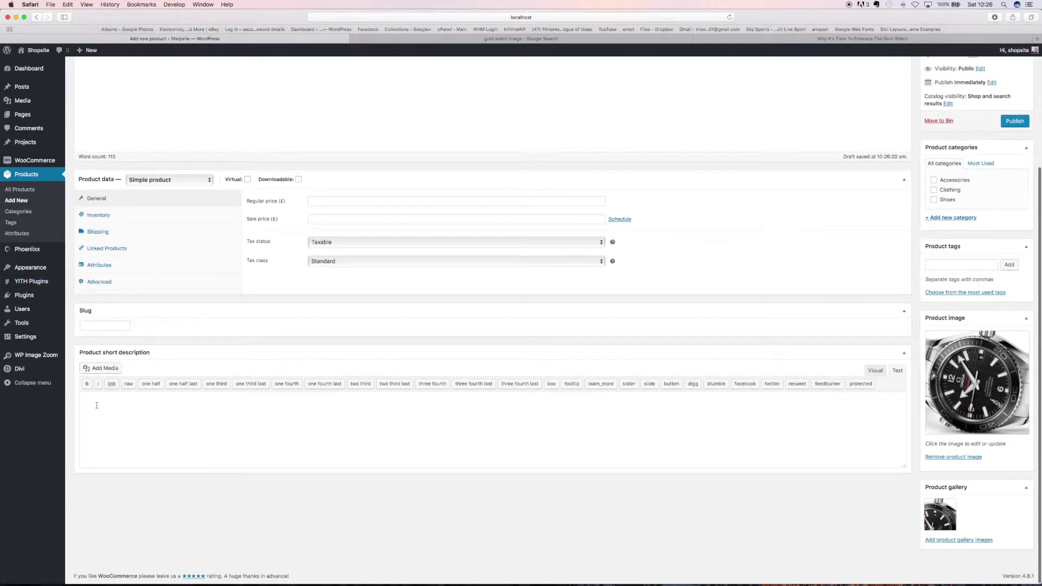
click(91, 401)
text(Lorem ipsum dolor sit amet, consectetur adipiscing elit. Ut aliquet arcu nec tortor porttitor fermentum. Fusce ac arcu nec velit finibus cursus. Pellentesque habitant morbi tristique senectus et netus et malesuada fames ac turpis egestas. Curabitur sed augue porta, consectetur lectus at, elementum libero. Etiam nec lacus euismod, facilisis velit eu, blandit ante. Sed quis ligula lorem. Cras eu lectus vehicula, tincidunt ante ut, pellentesque urna. Aliquam erat volutpat. Maecenas fermentum ut ante ac lobortis. Nunc at nisi sodales nulla porttitor finibus ac eu felis. Pellentesque sodales metus placerat, lacinia enim sit amet, faucibus nunc. Aliquam facilisis condimentum libero, nec bibendum diam luctus ut. Cras venenatis leo at tincidunt molestie.)
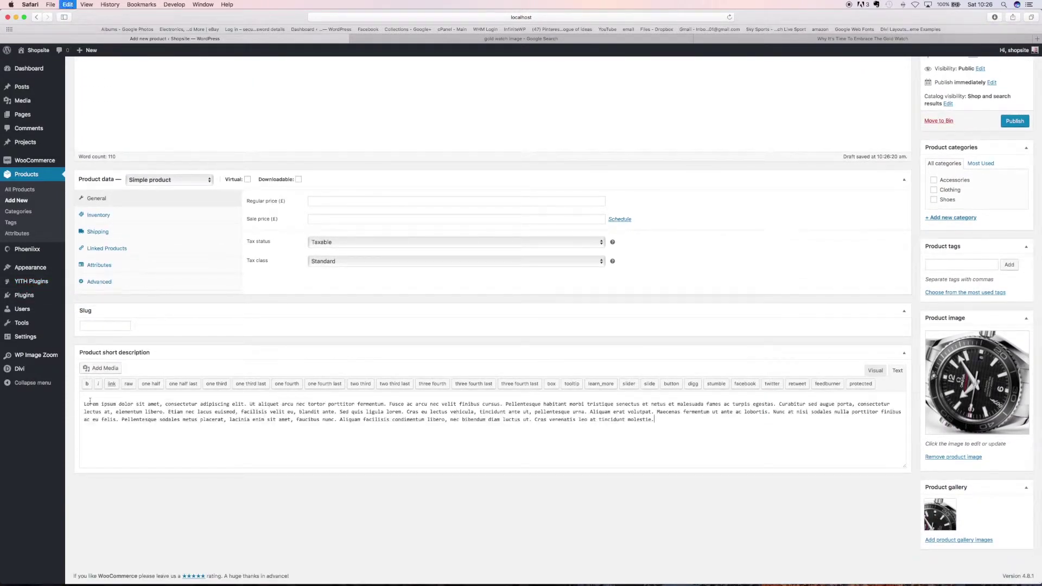
drag(654, 419, 339, 413)
key(BackSpace)
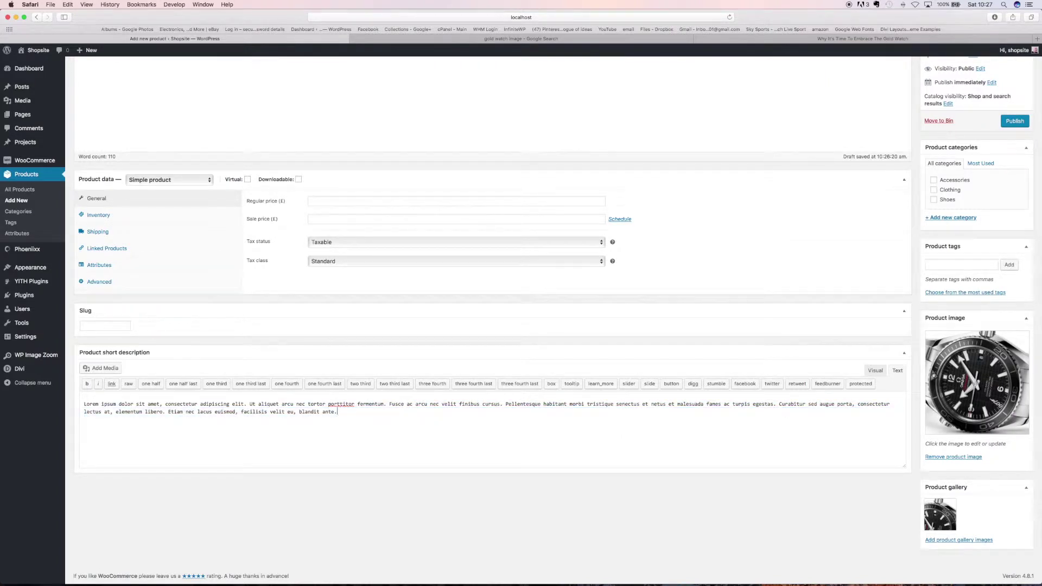
Publish the Dress watch product and check its main and inset images on the live product page
scroll(339, 413, up, 3)
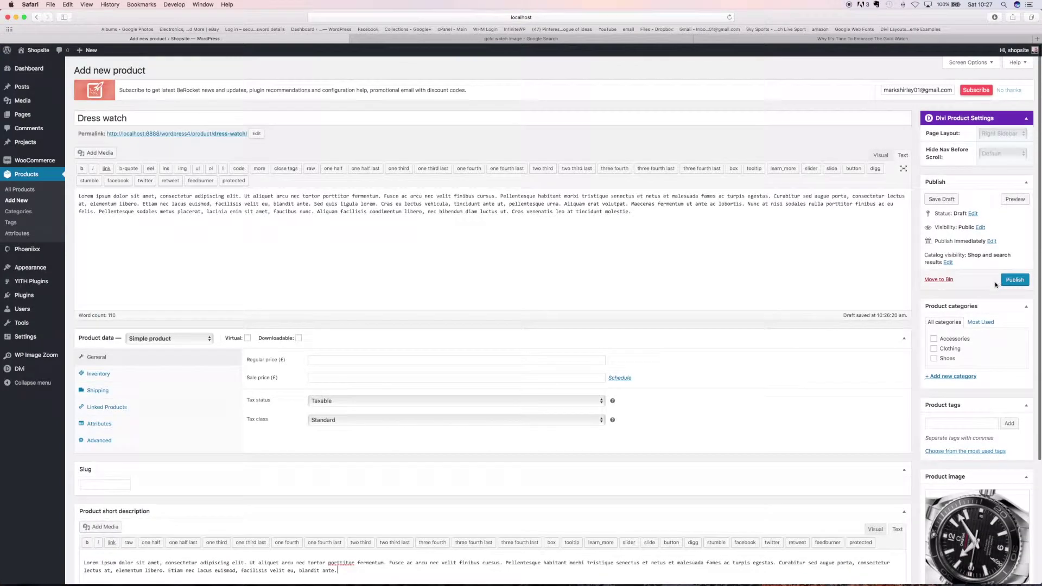
click(1013, 281)
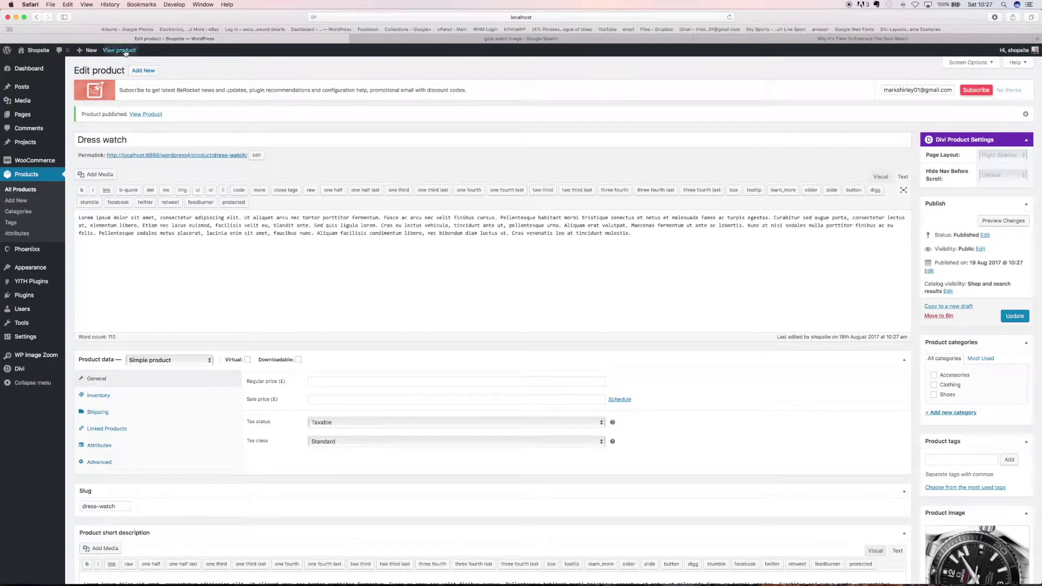
click(125, 50)
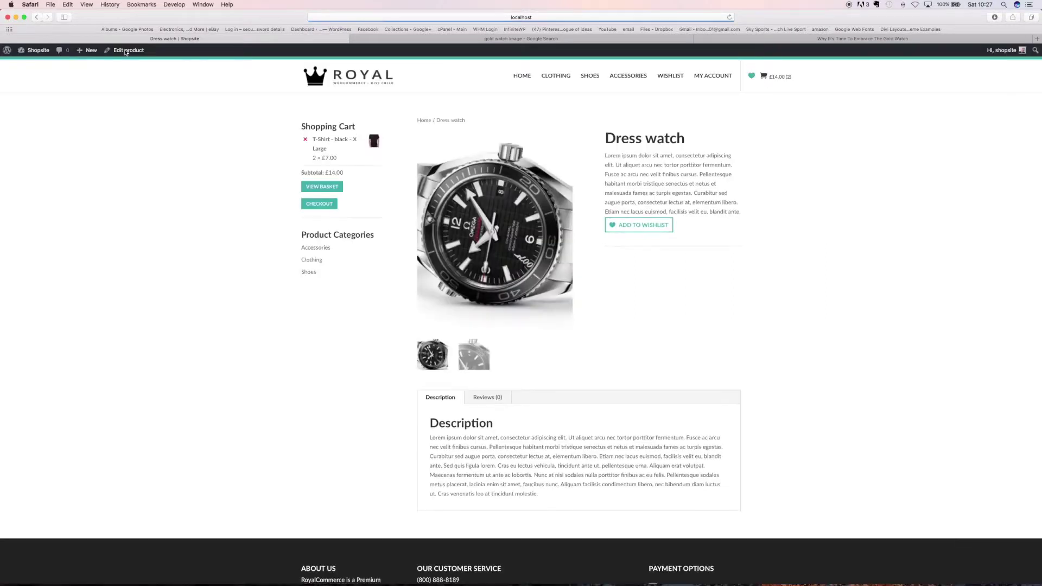
click(475, 356)
click(420, 350)
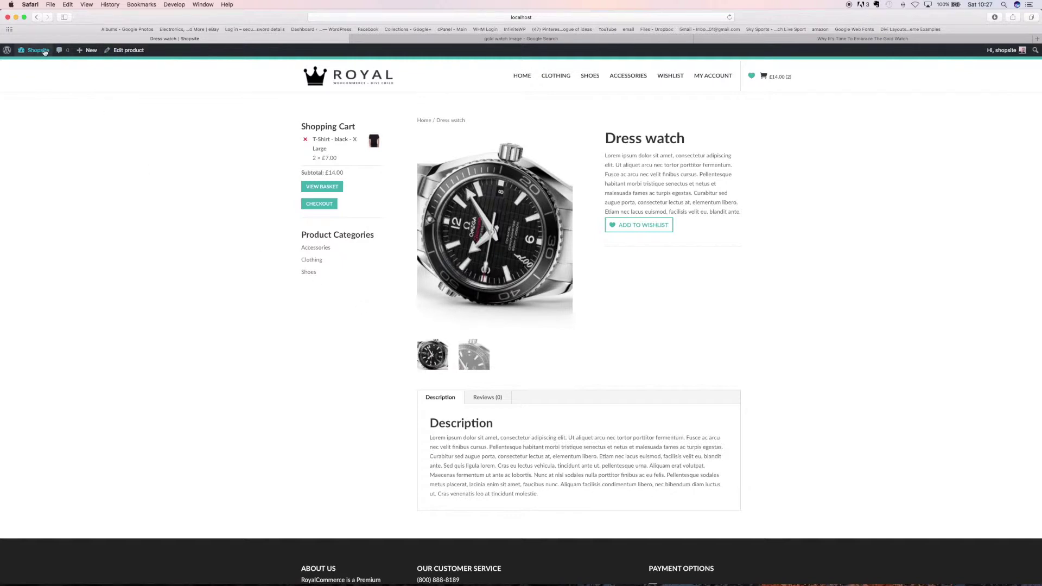
Add a new product attribute named "Quality" with the slug "quality", keeping the Select type and custom ordering
click(35, 66)
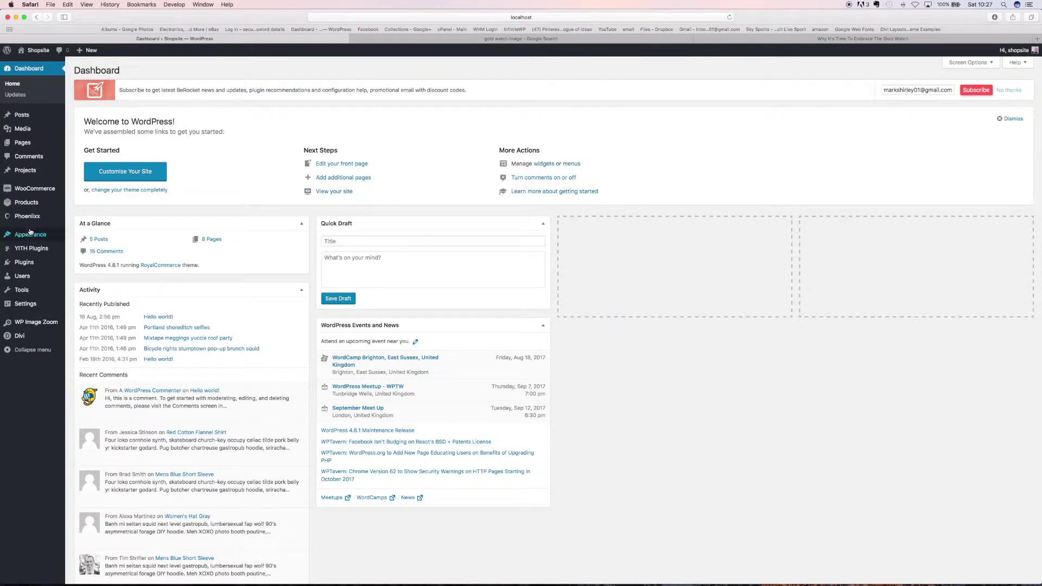
mouse_move(27, 238)
mouse_move(26, 204)
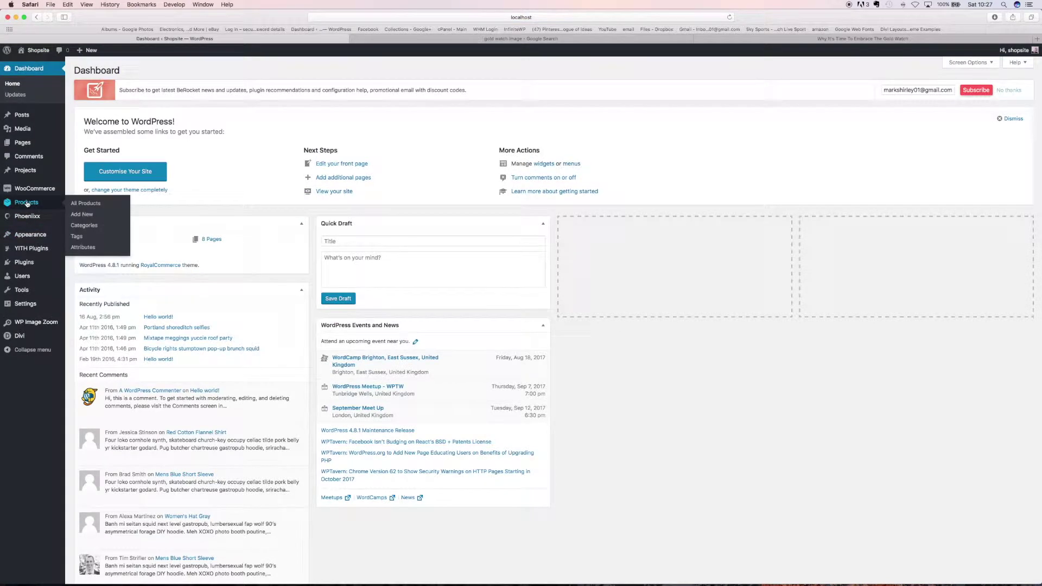
click(89, 249)
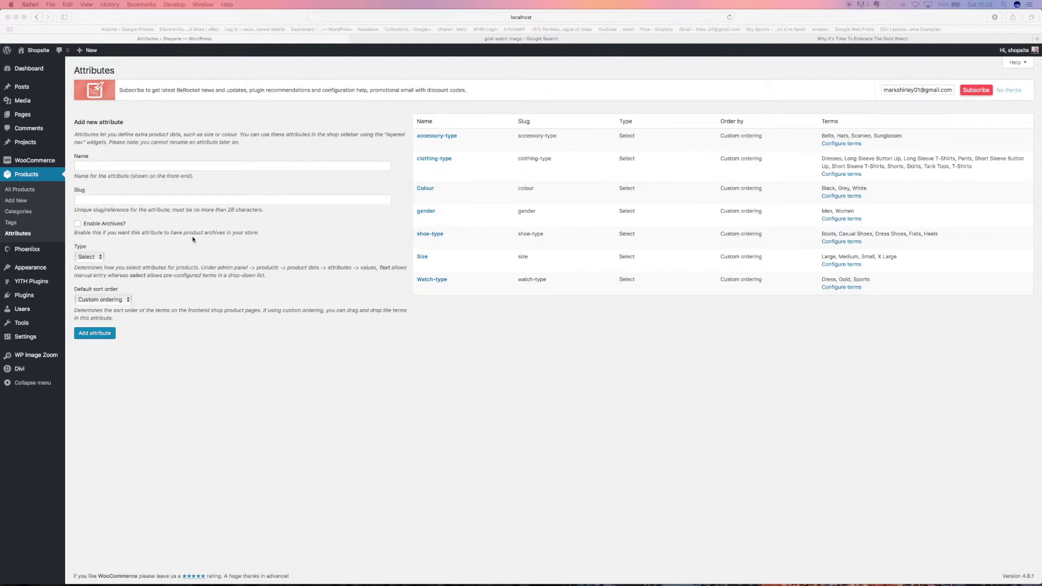
click(97, 164)
click(97, 164)
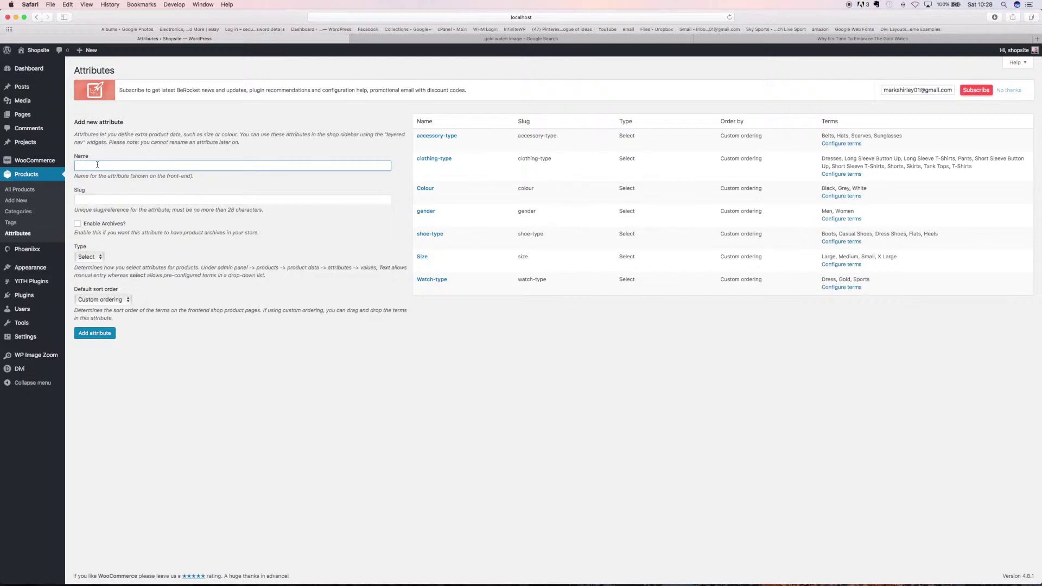
text(Quality)
click(92, 200)
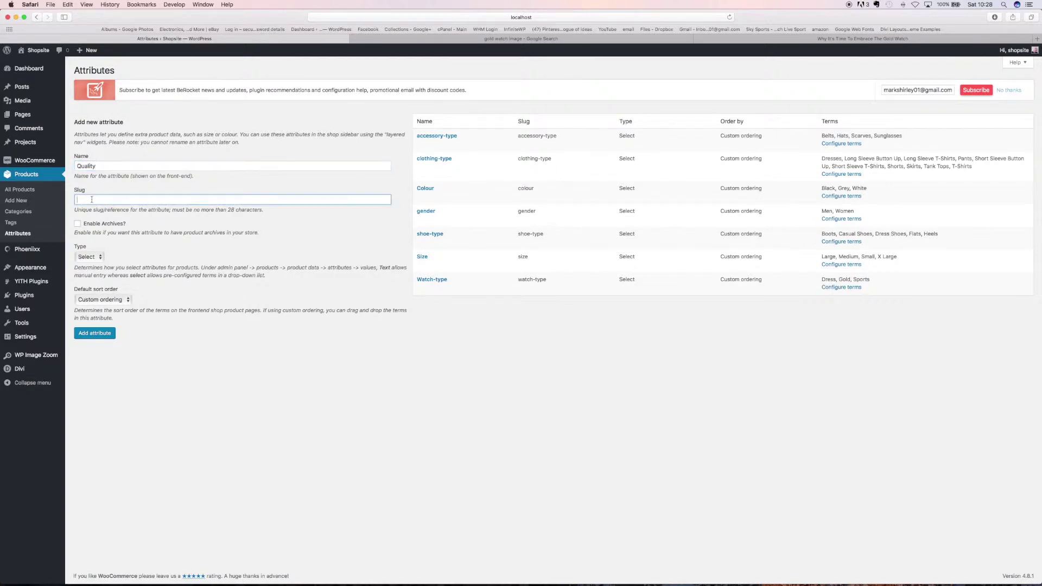
text(qualk)
key(BackSpace)
click(95, 333)
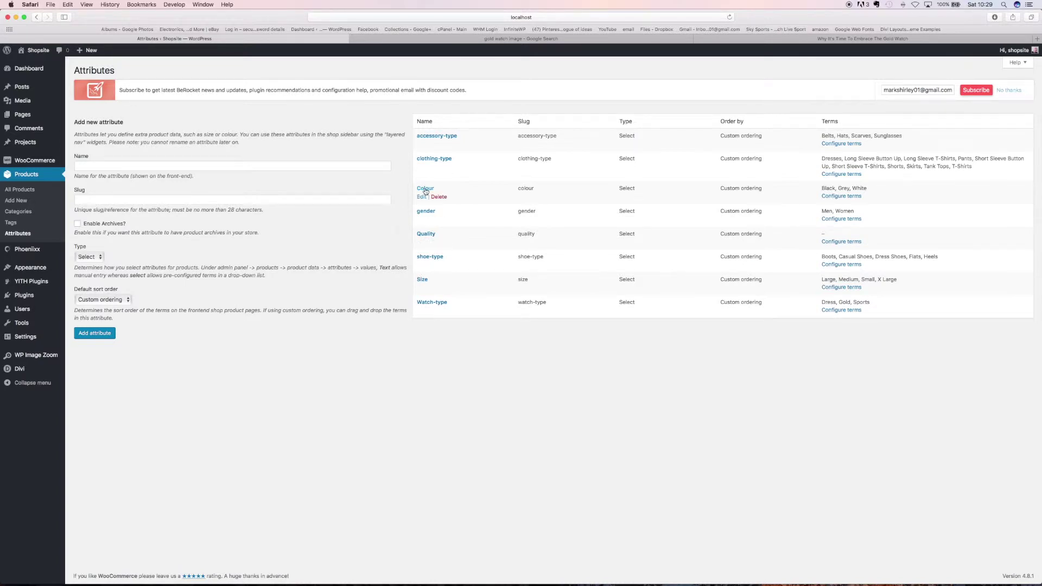
Add the term "Standard" with the slug "standard" to the Quality attribute
click(853, 243)
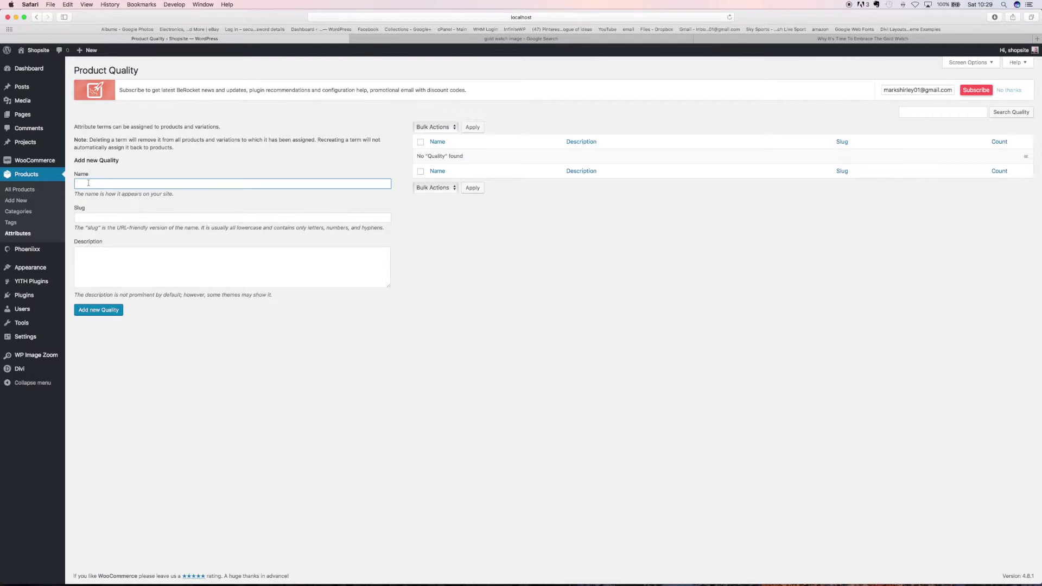
text(Standard)
click(91, 218)
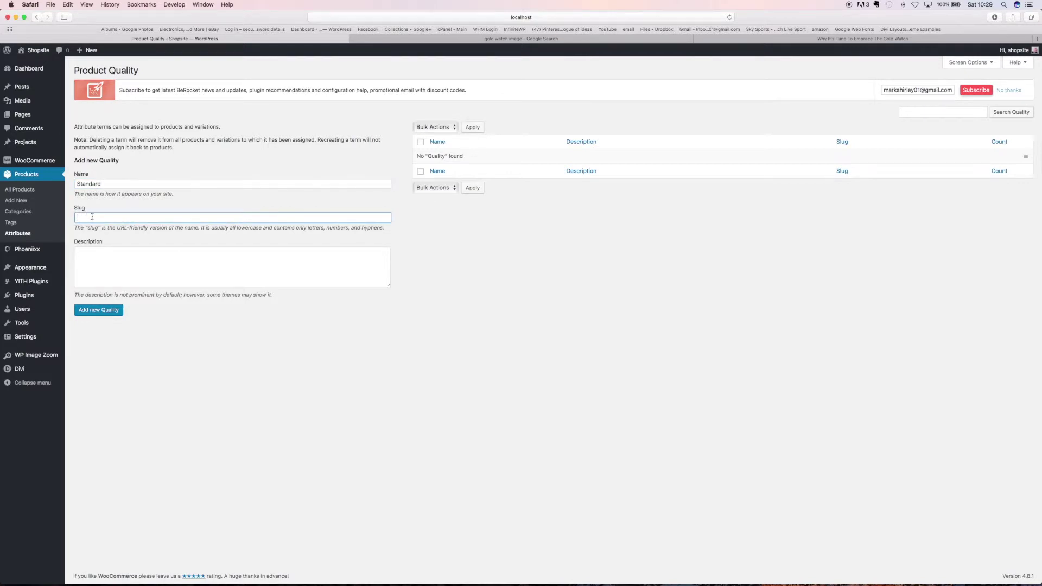
text(standard)
click(105, 312)
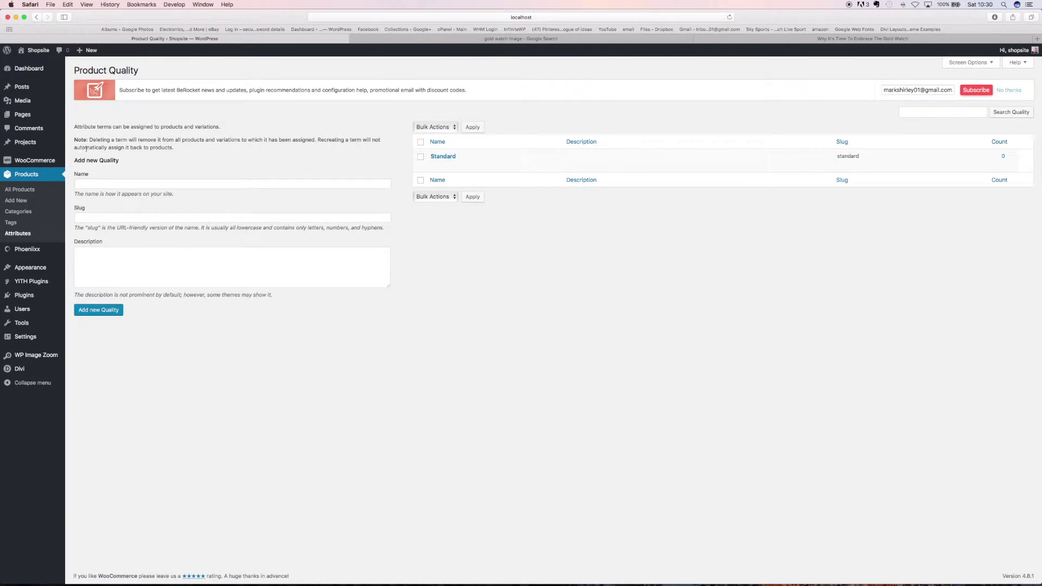
Add the term "Deluxe" with the slug "deluxe" to the Quality attribute
click(21, 235)
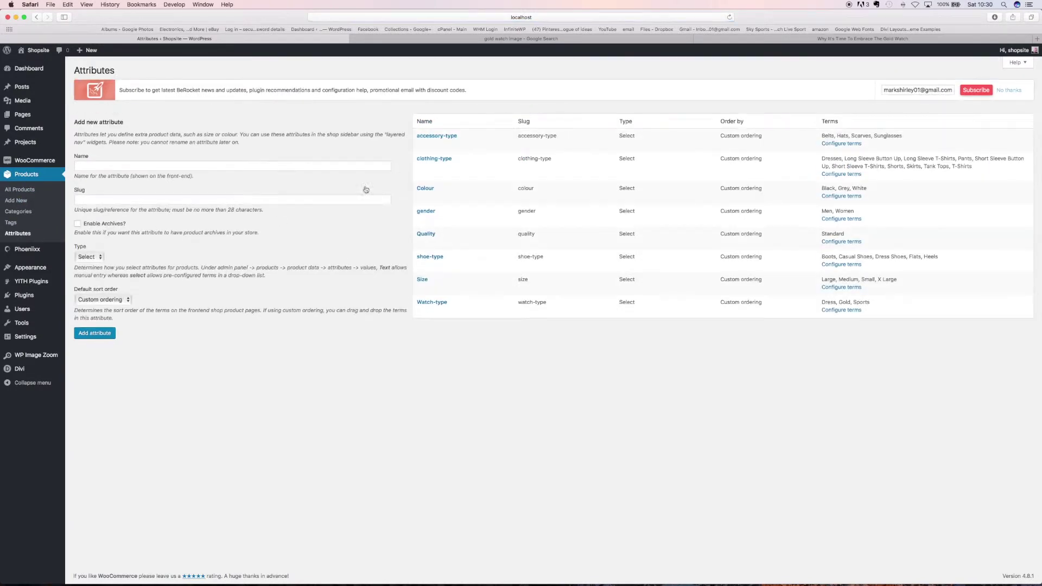
click(835, 243)
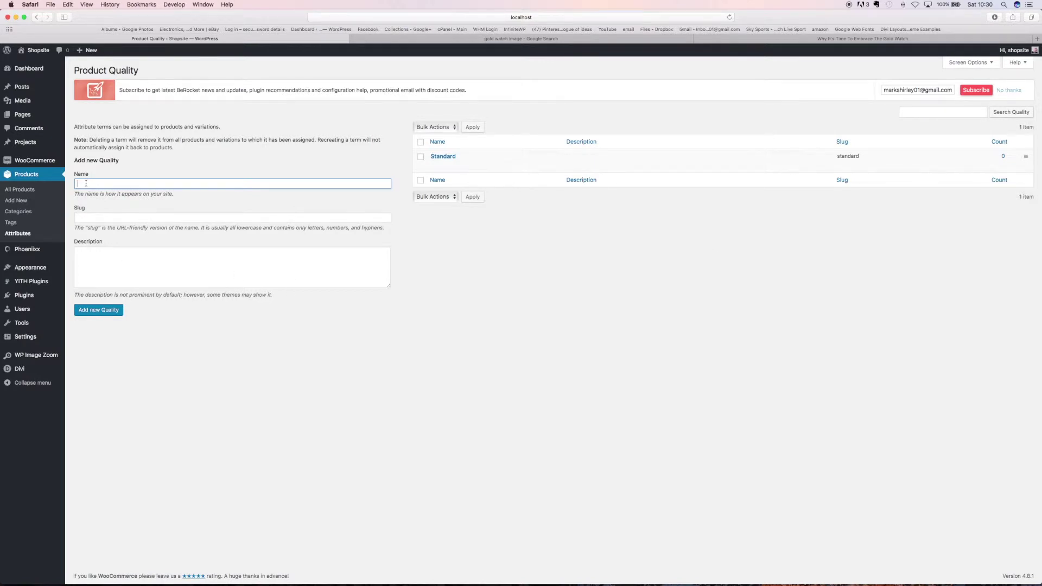
text(Deluxe)
drag(96, 183, 72, 183)
key(super+c)
click(81, 216)
key(super+v)
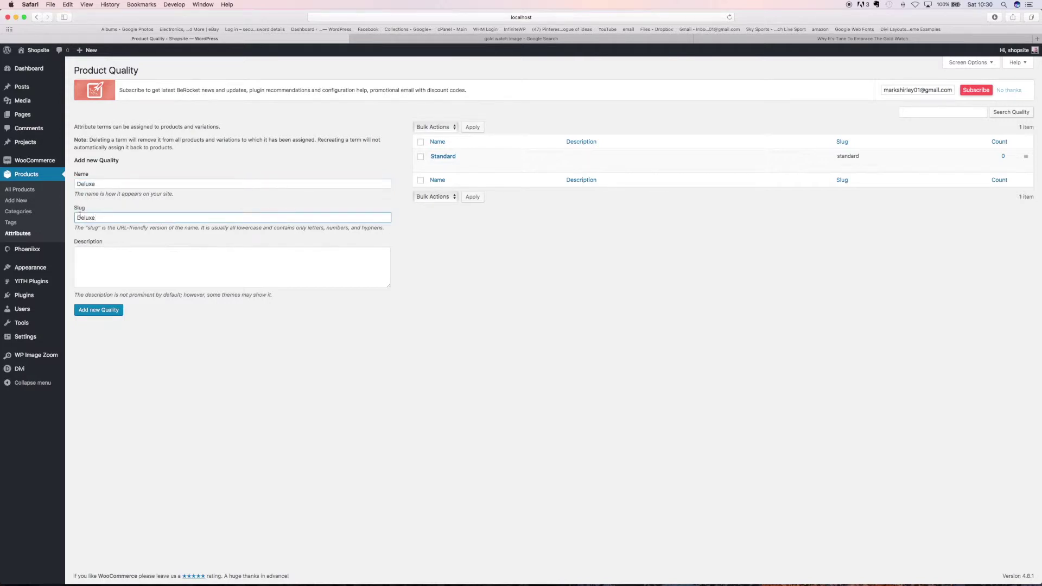
click(81, 216)
key(BackSpace)
text(d)
click(102, 312)
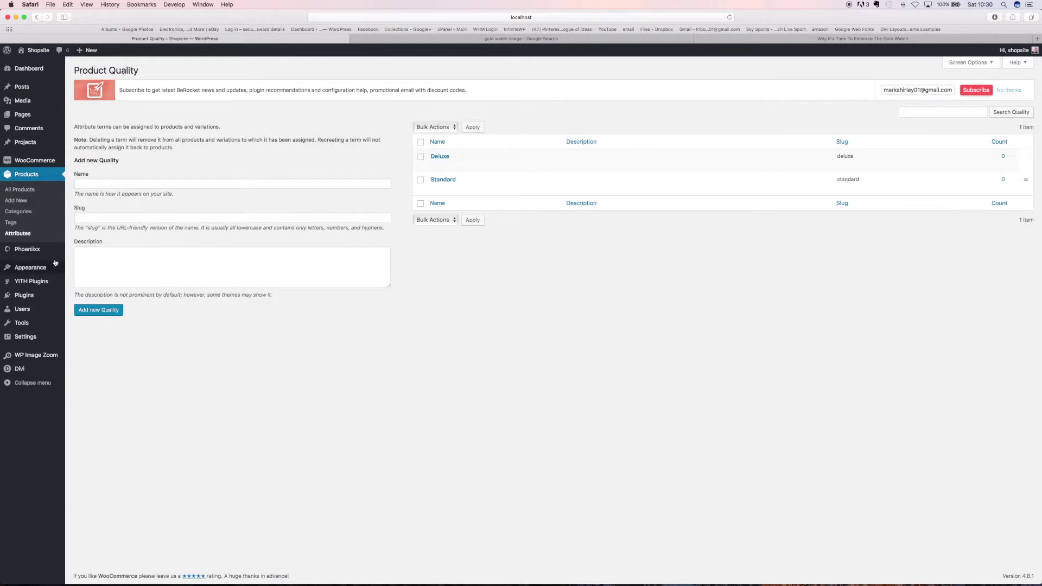
Add the term "Luxury" with the slug "luxury" to the Quality attribute
click(25, 234)
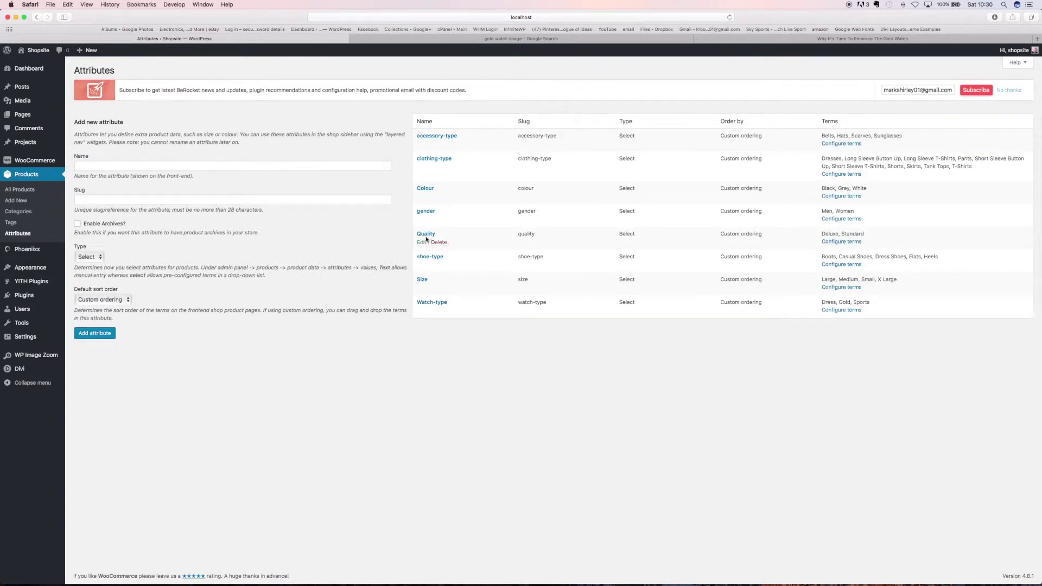
click(833, 243)
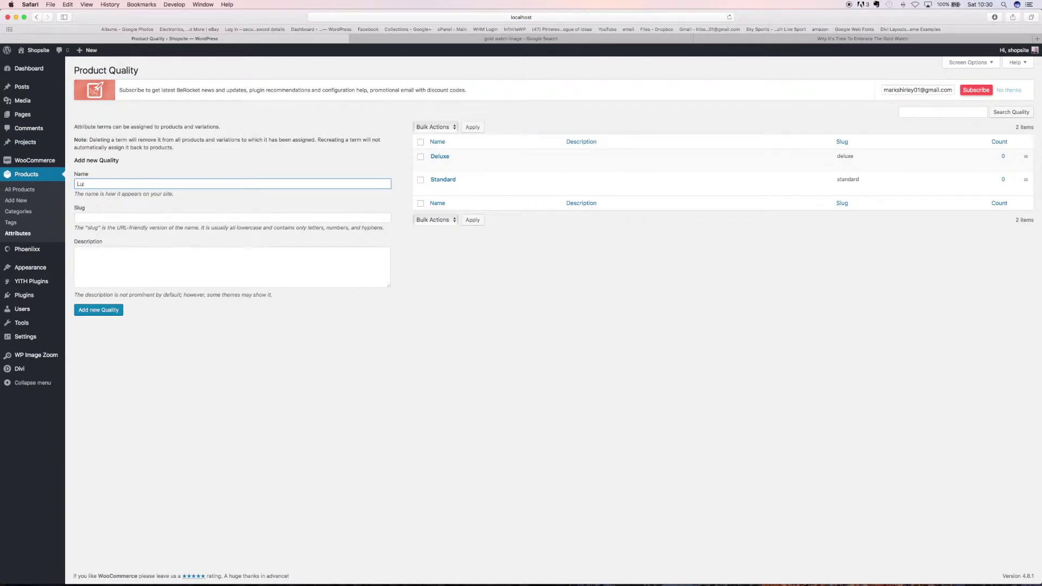
text(Luxury)
click(84, 216)
text(luxury)
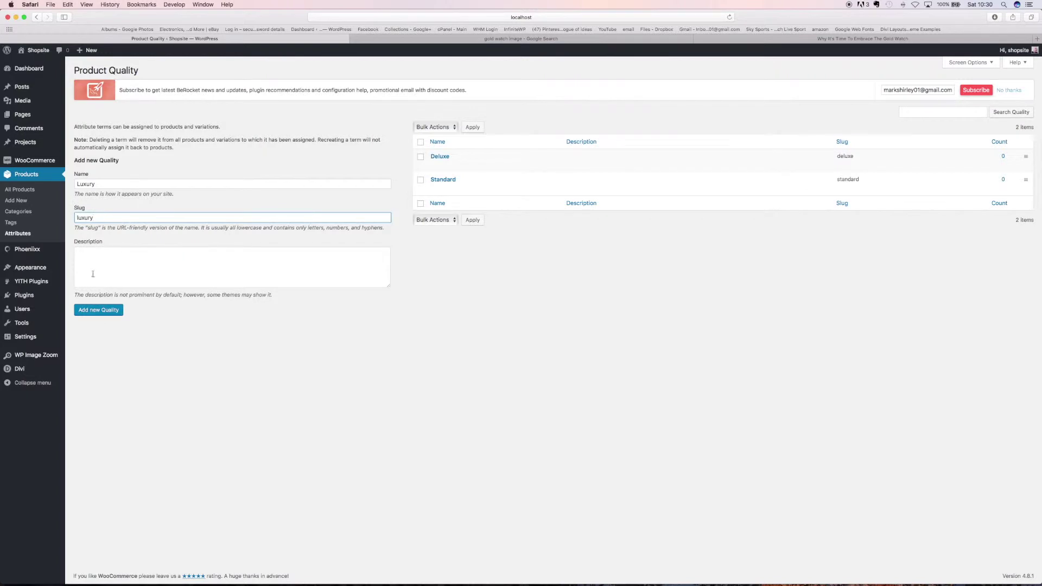
click(101, 312)
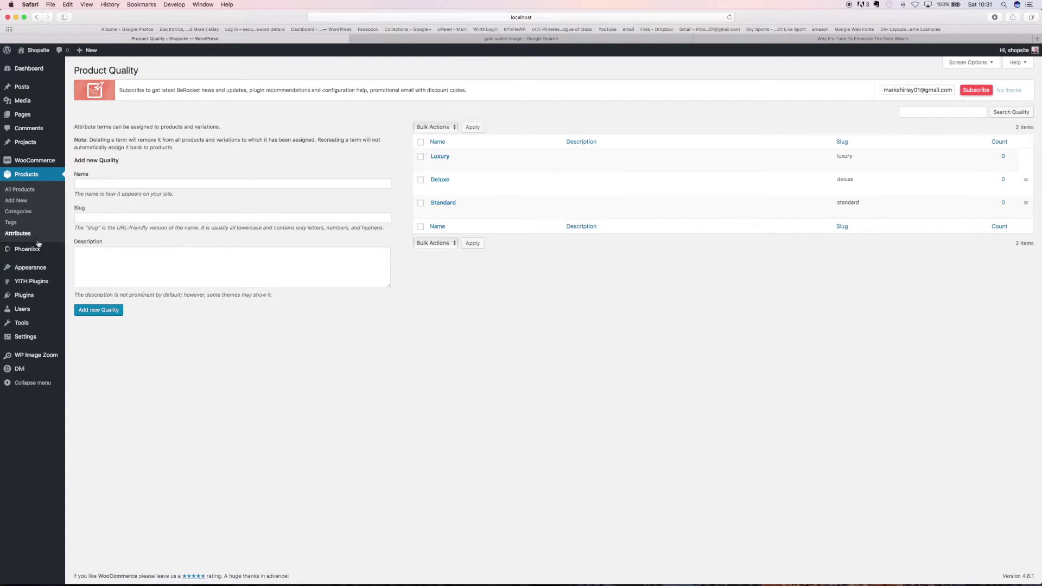
Open the Dress watch product for editing and change its product type to Variable product
click(21, 191)
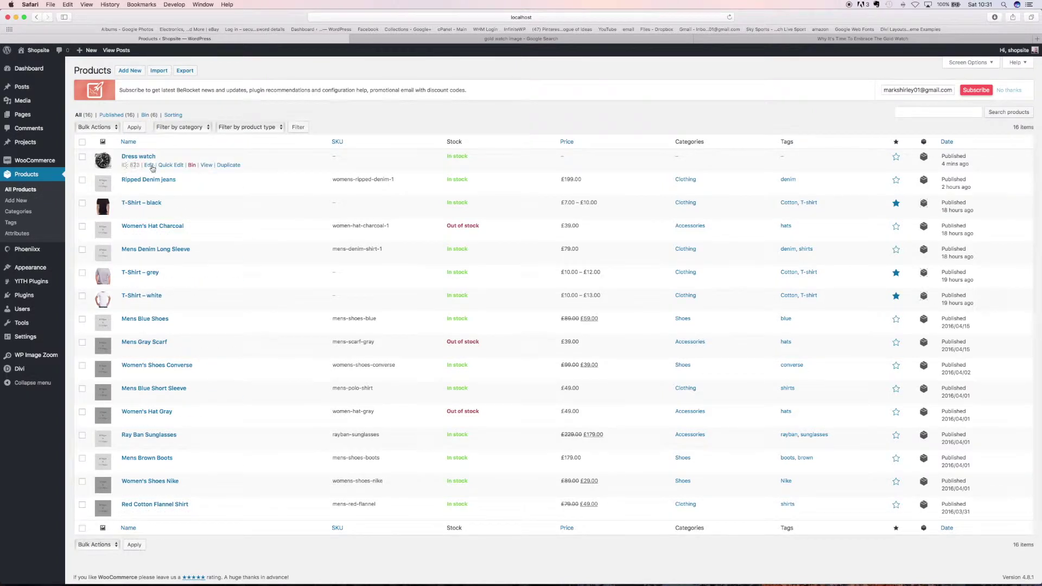
click(150, 166)
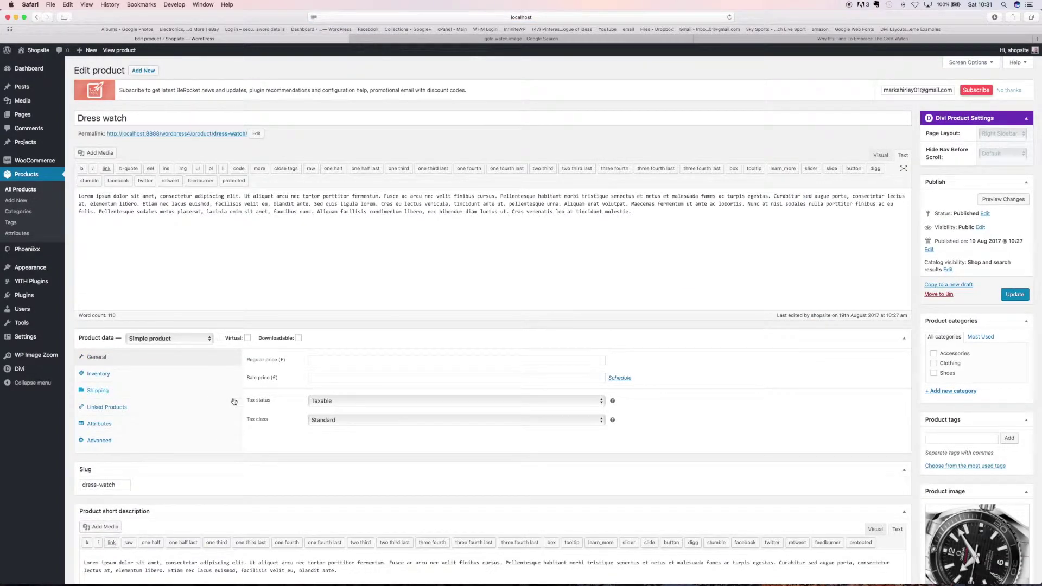
click(176, 341)
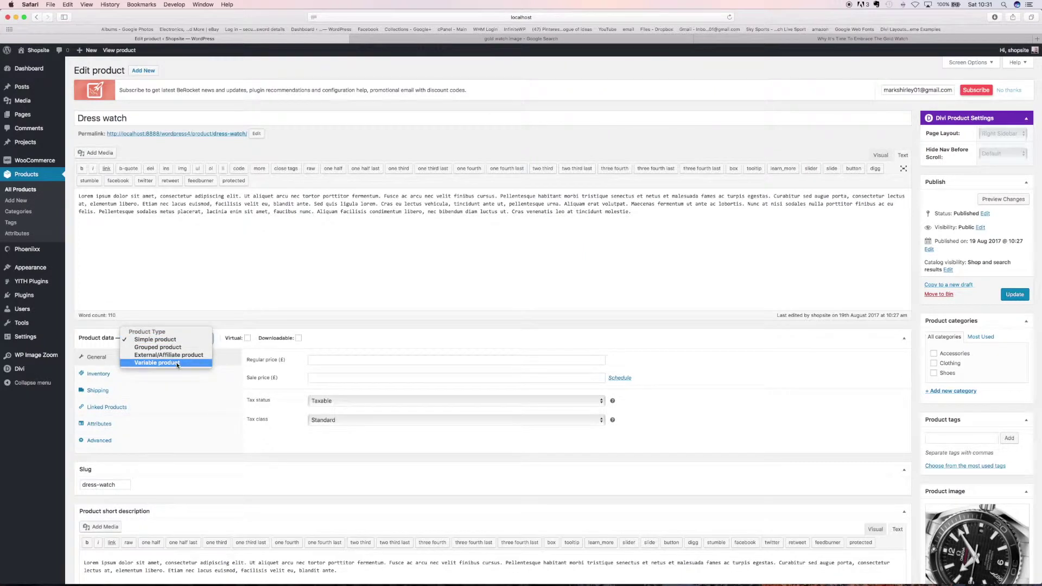
click(178, 364)
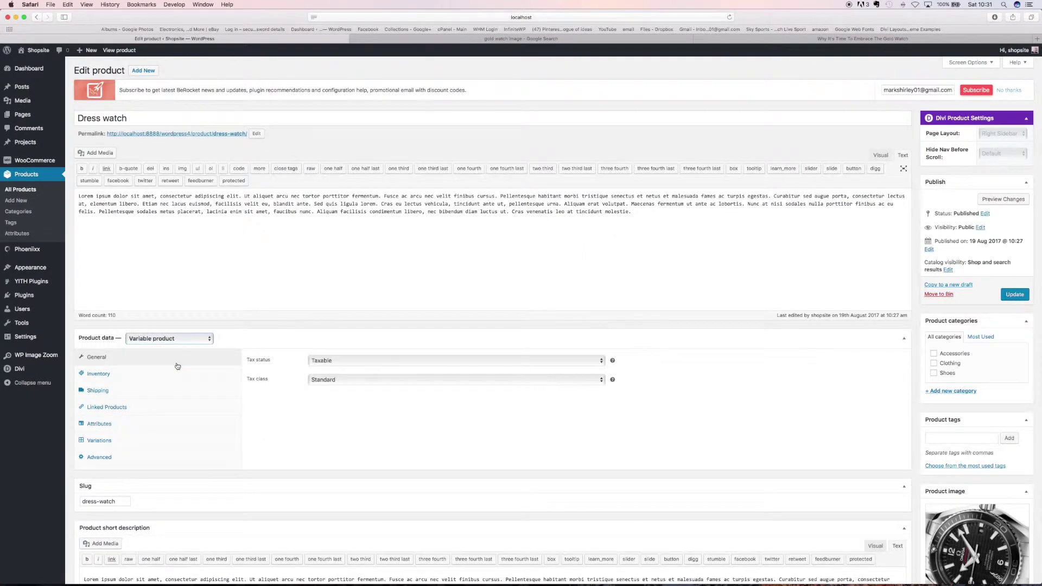
Add the gender attribute to the Dress watch with the value Men and save the attributes
click(96, 427)
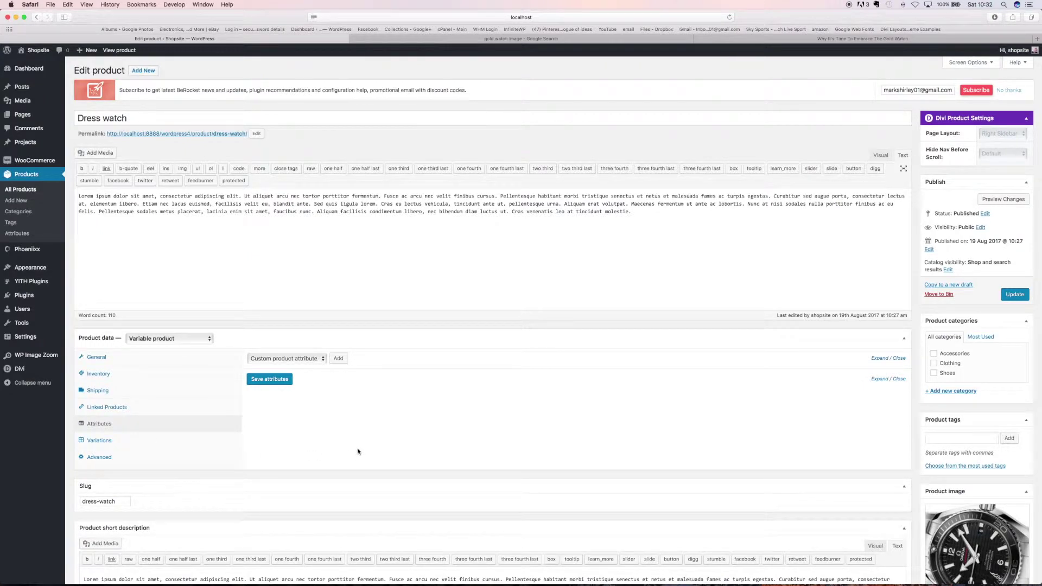
click(288, 358)
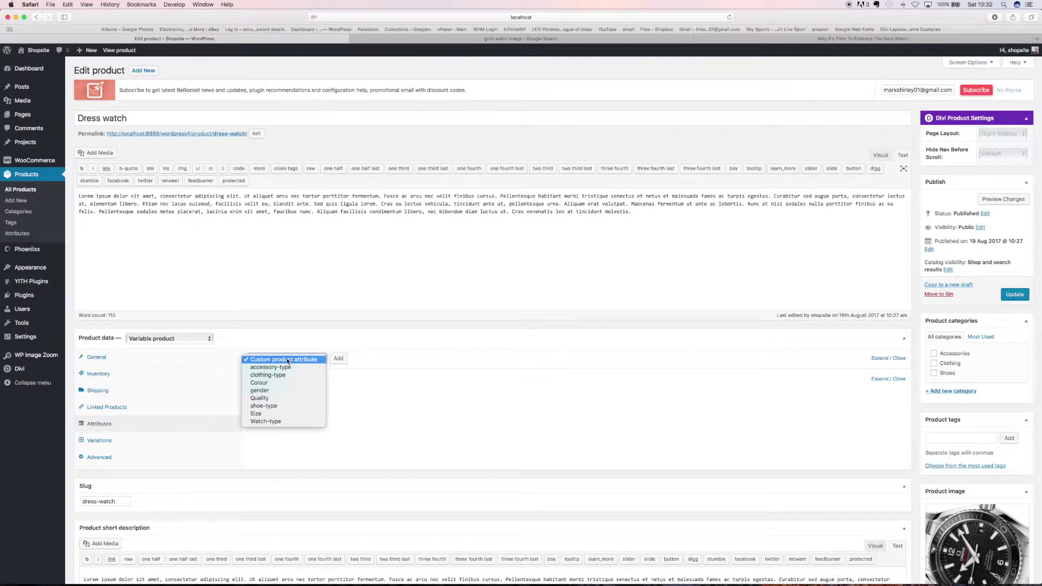
click(267, 392)
click(339, 360)
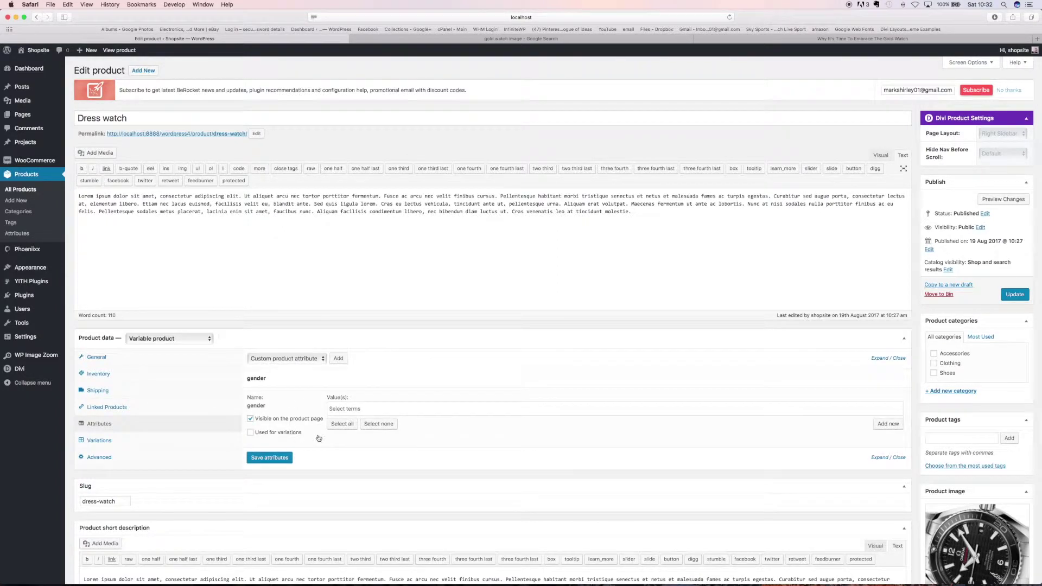
click(337, 408)
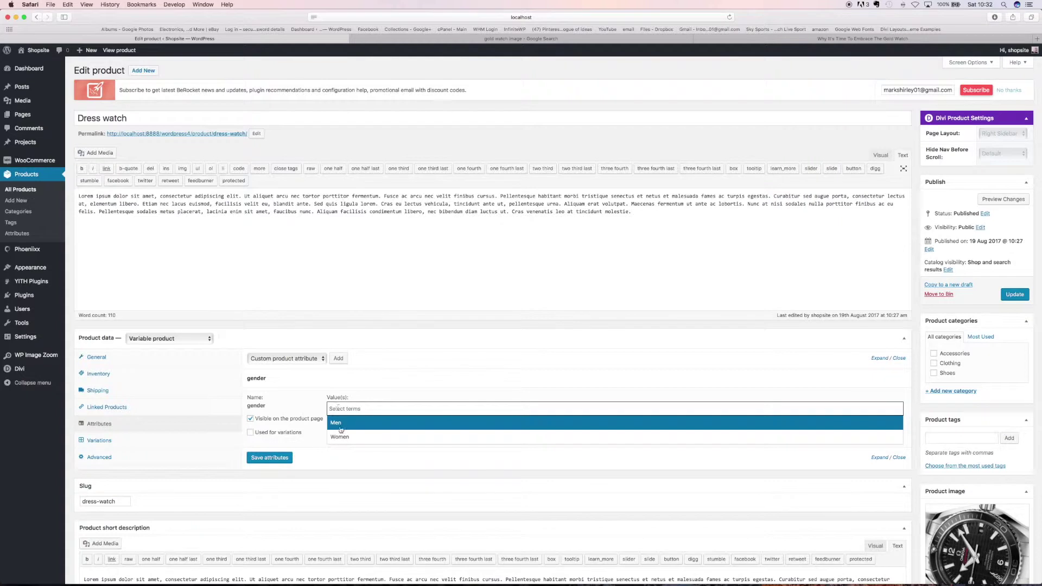
click(340, 426)
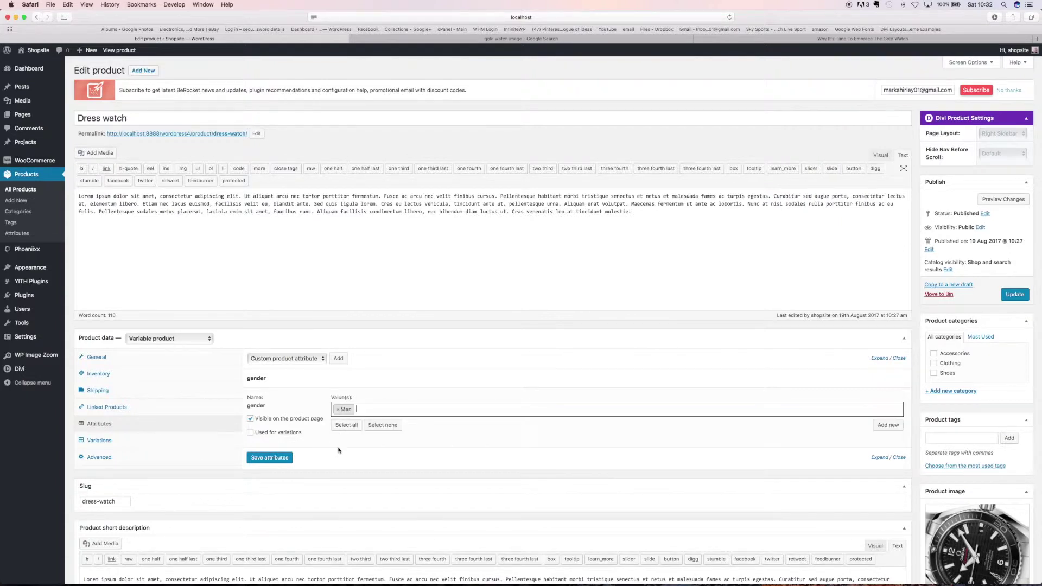
click(273, 459)
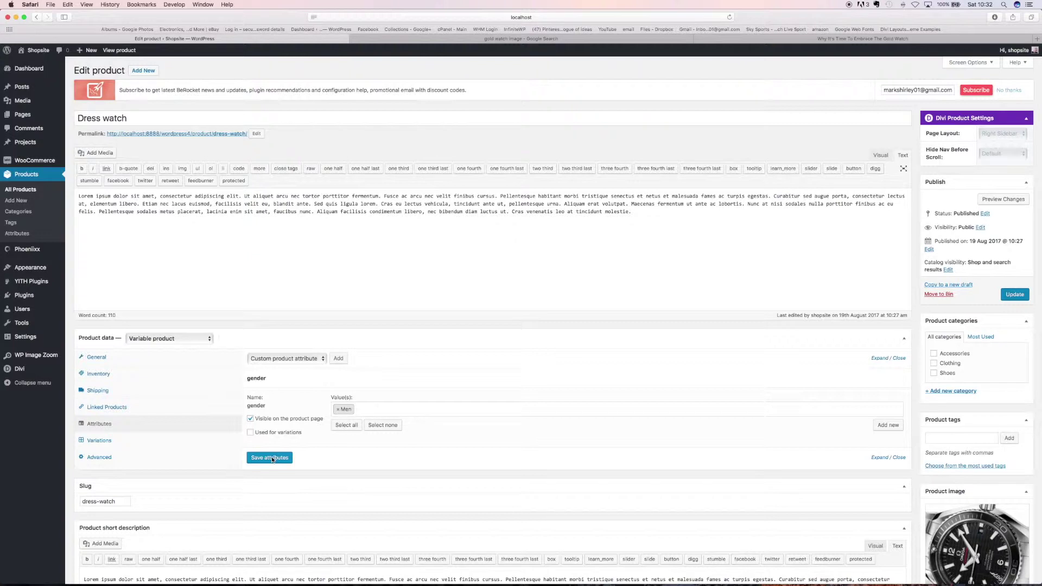
Add the Quality attribute to the Dress watch product below the gender attribute
click(293, 359)
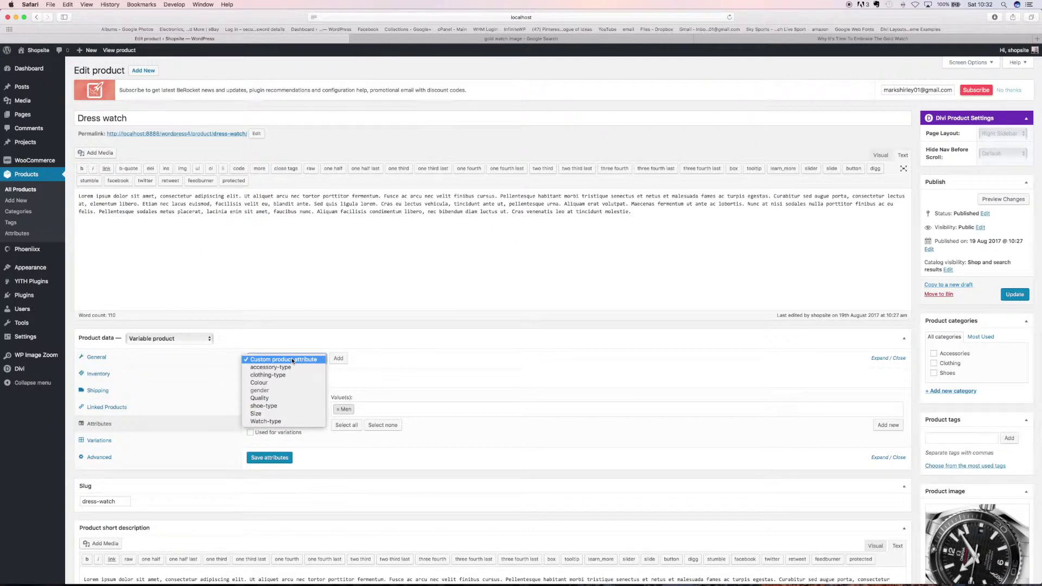
click(262, 399)
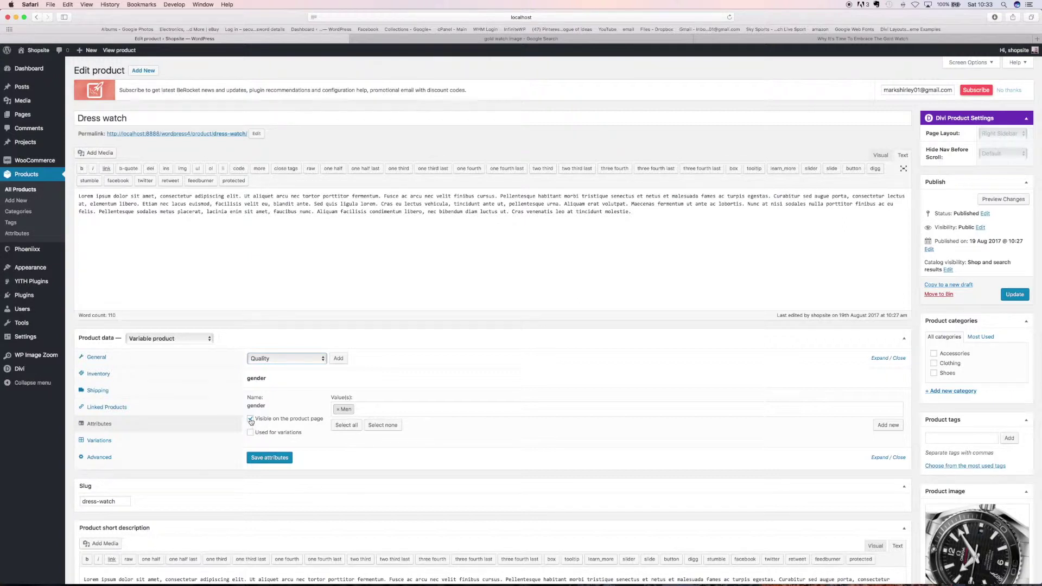
click(339, 359)
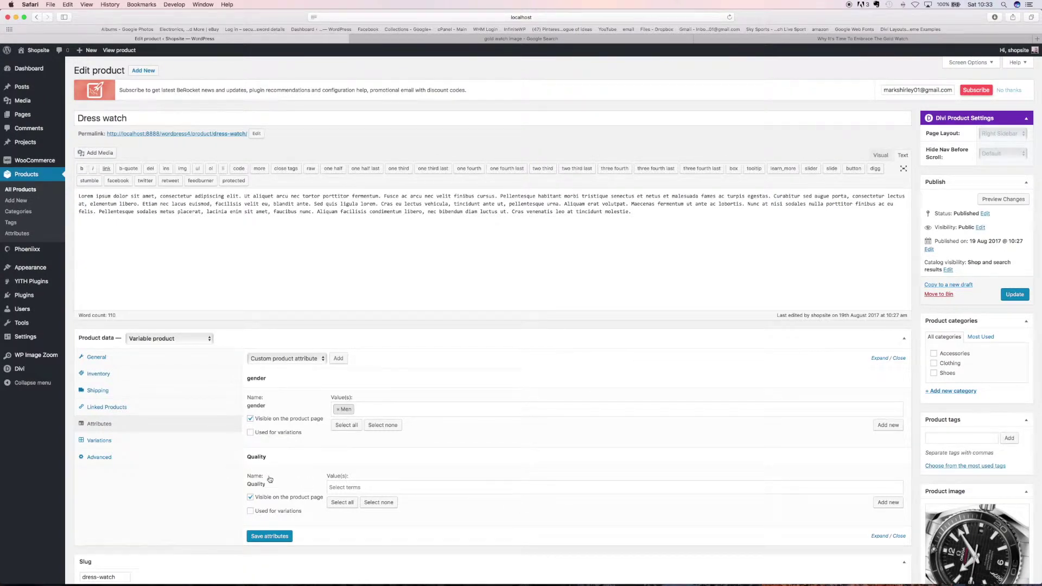
Enable Quality for variations, assign it the terms Deluxe, Luxury and Standard, and save the attributes
click(337, 488)
click(336, 488)
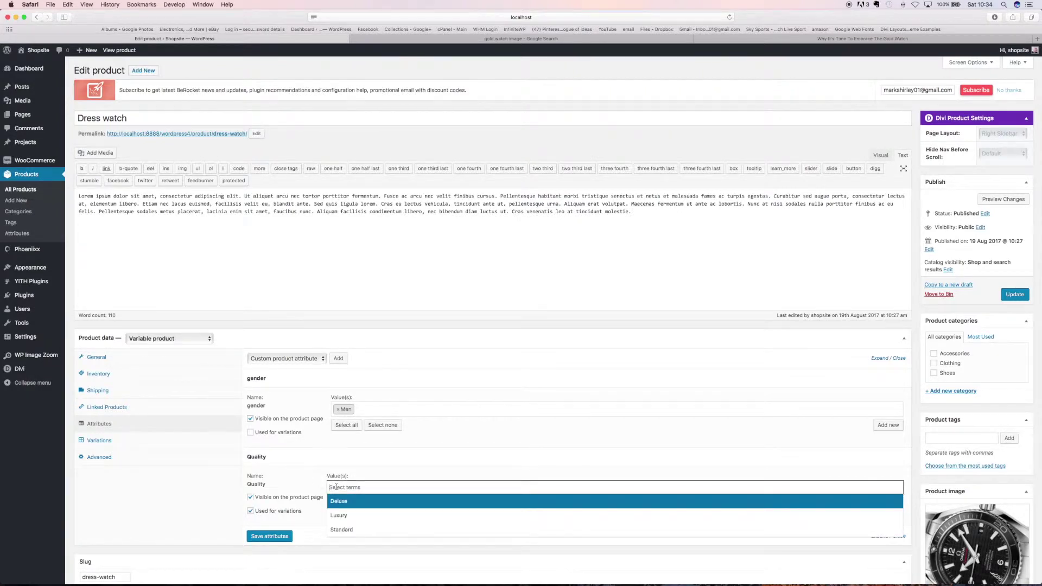
click(337, 503)
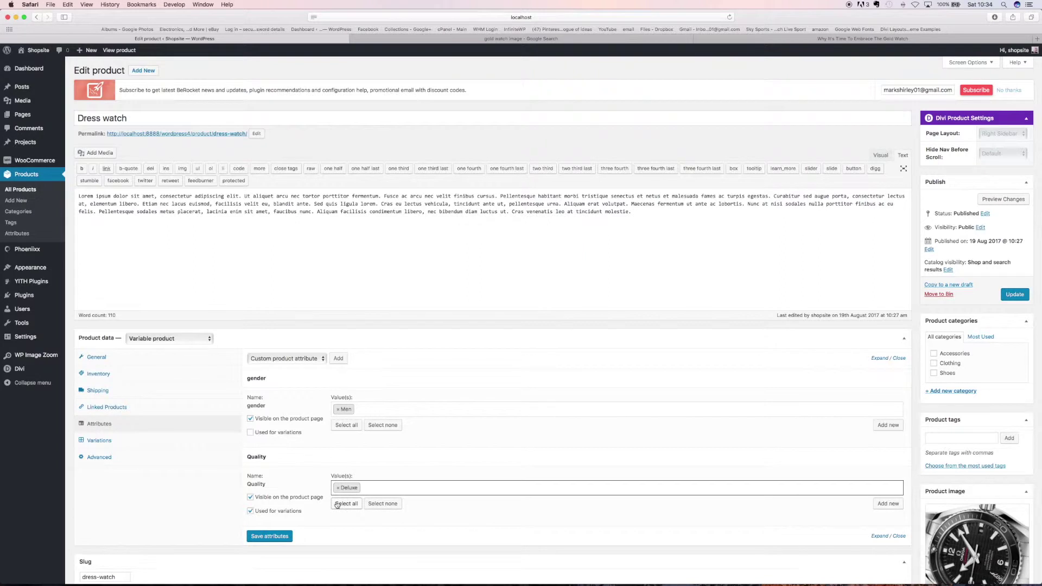
right_click(363, 489)
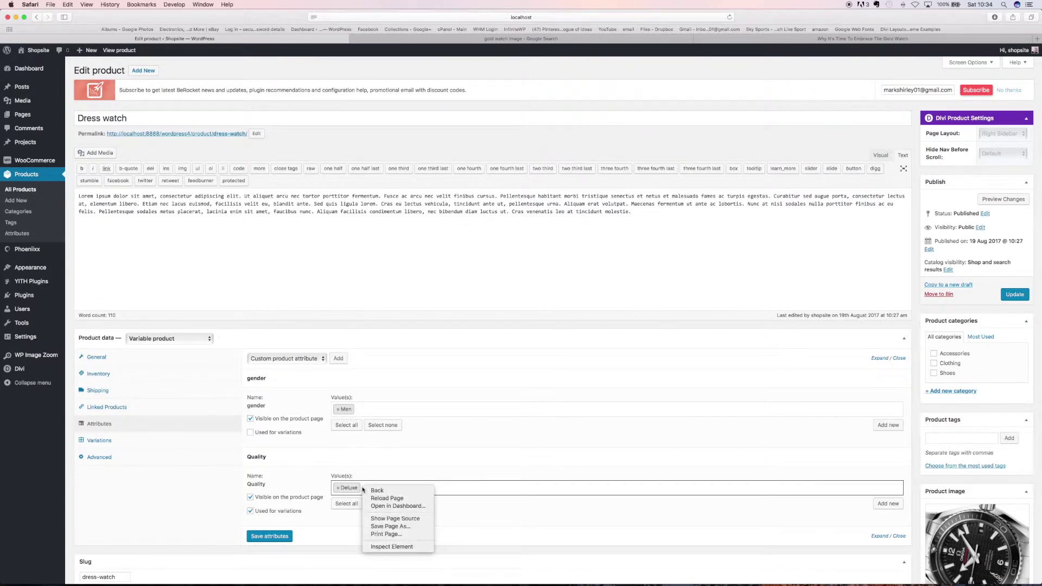
click(356, 469)
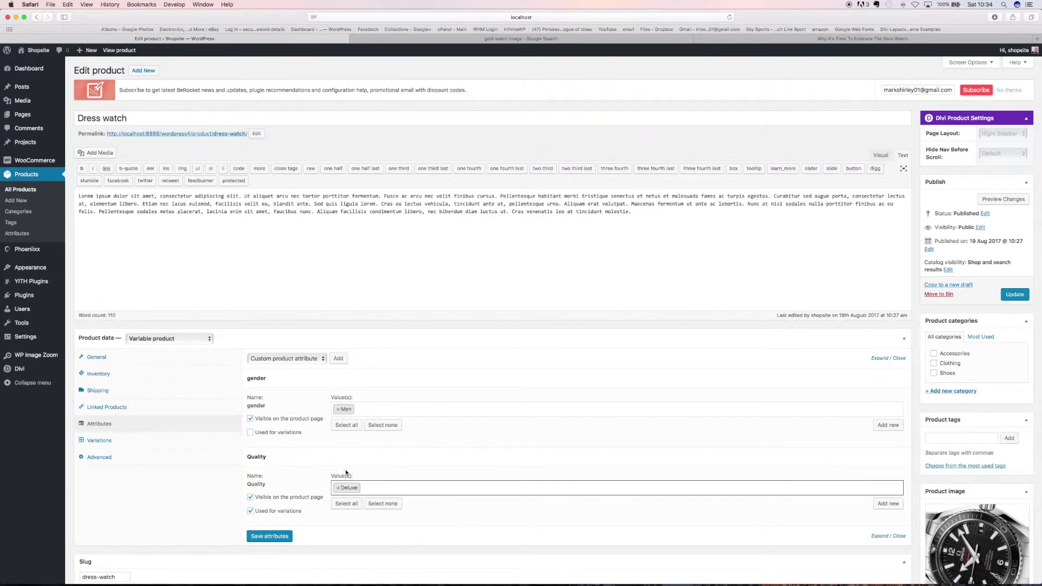
click(367, 487)
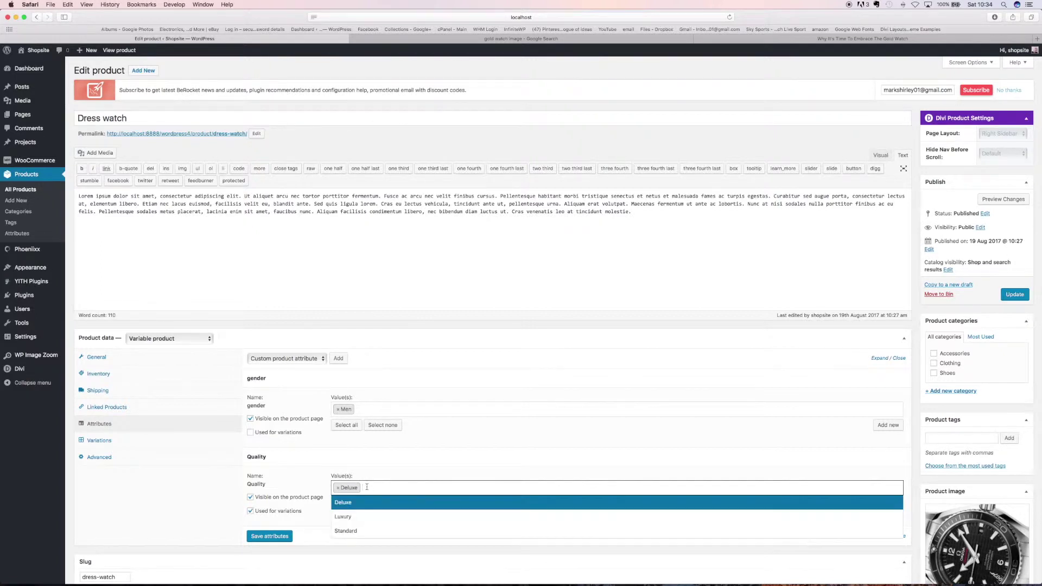
click(352, 517)
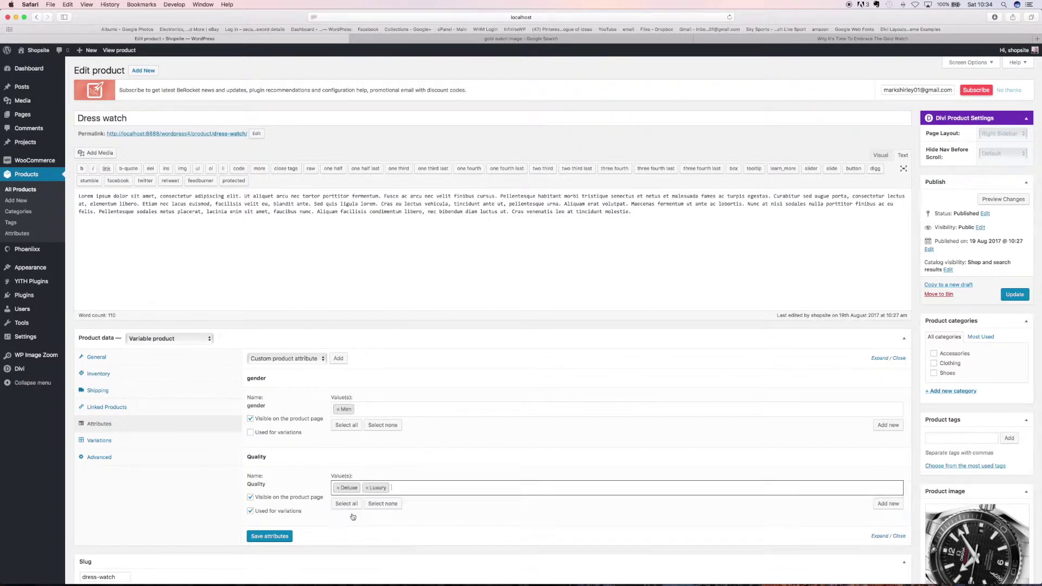
click(391, 487)
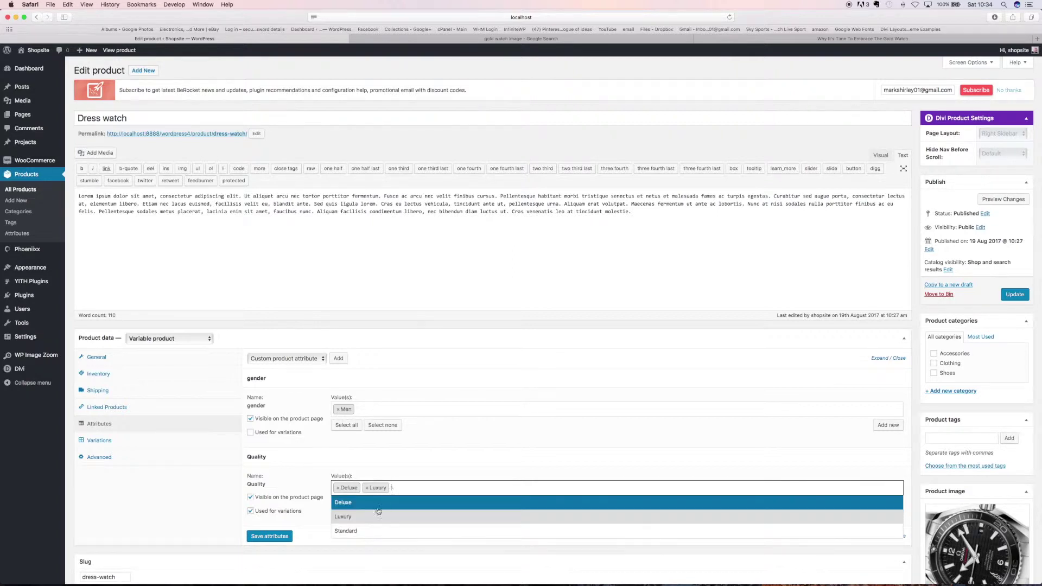
click(360, 532)
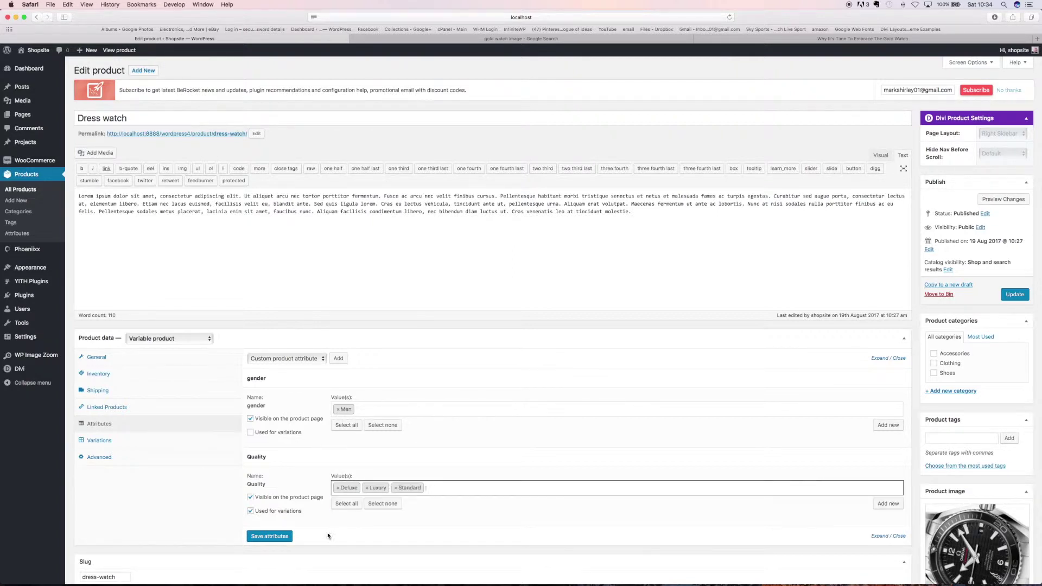
click(269, 537)
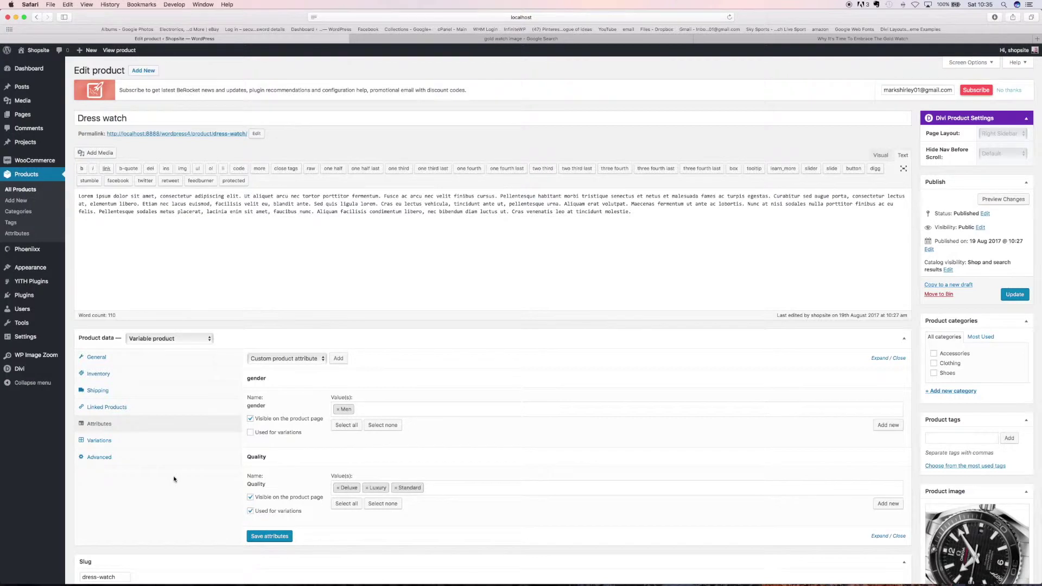
Add a variation to the Dress watch and set its Quality to Deluxe
click(110, 443)
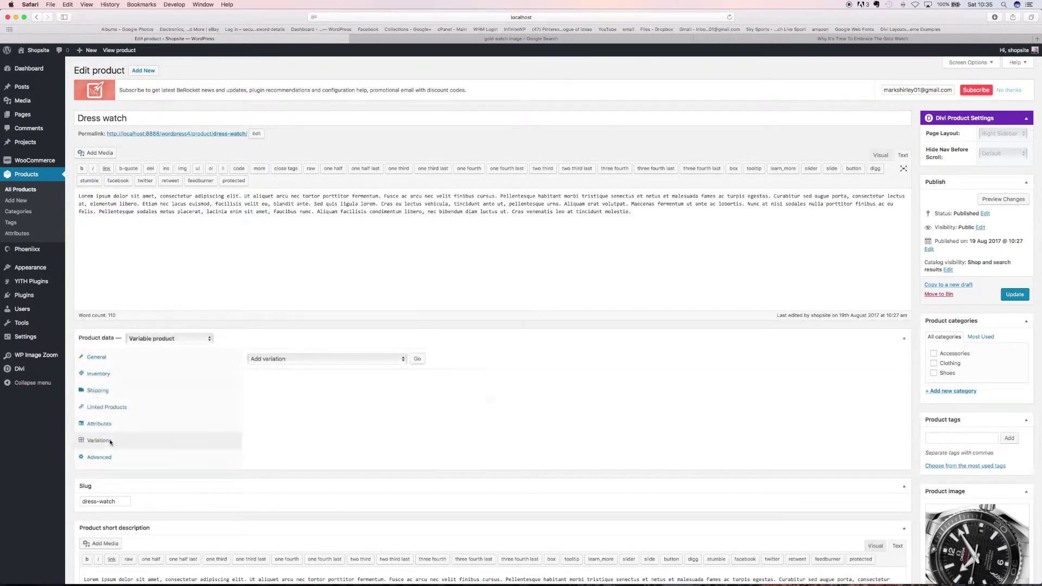
click(288, 359)
click(288, 361)
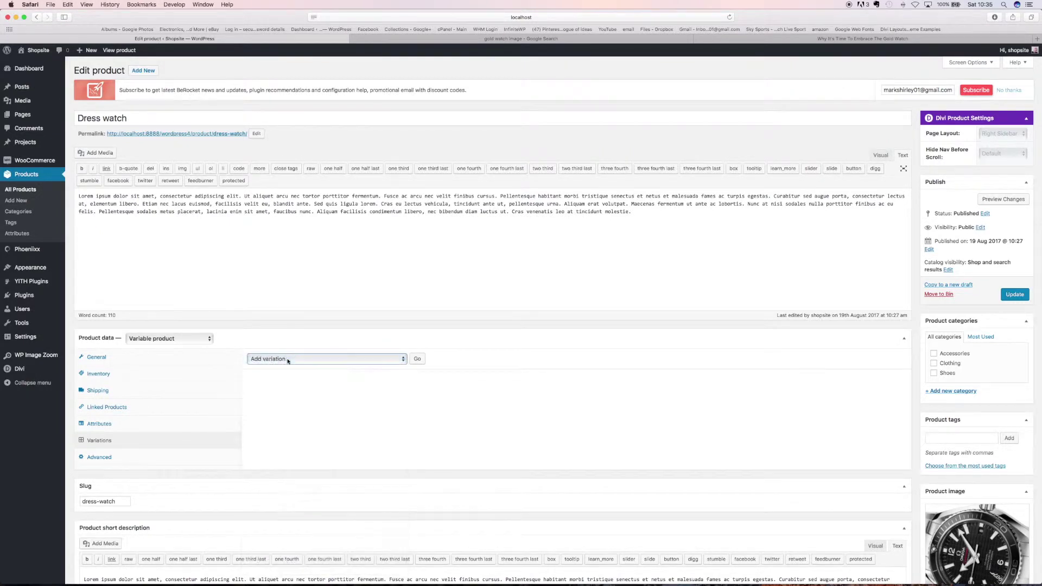
click(417, 361)
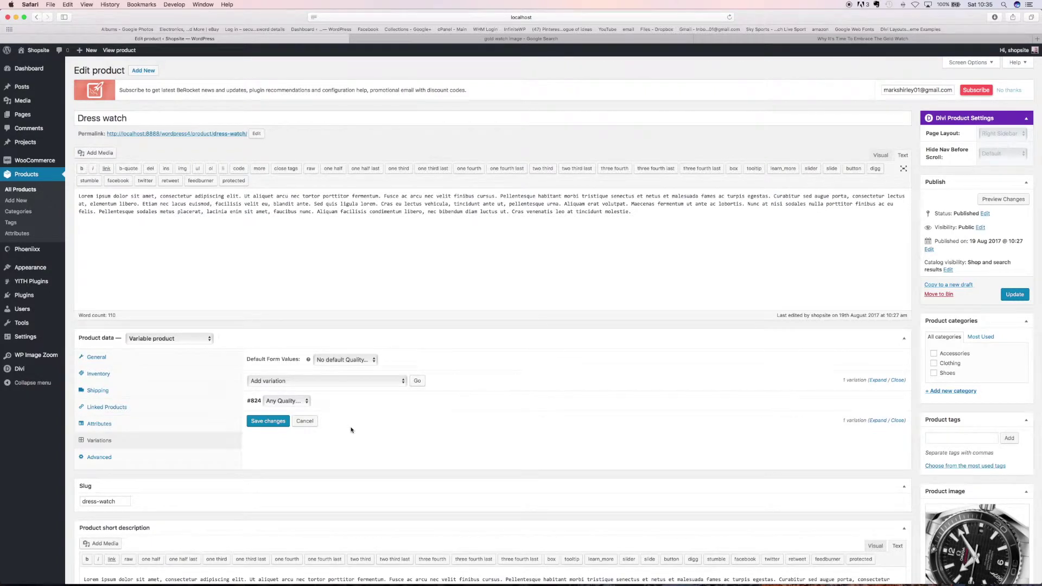
click(306, 404)
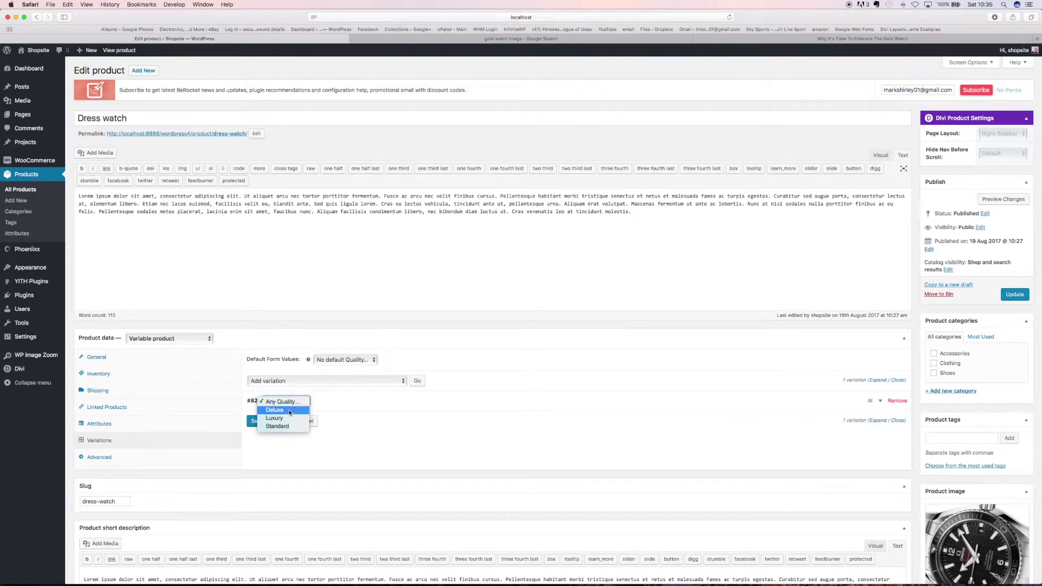
click(290, 412)
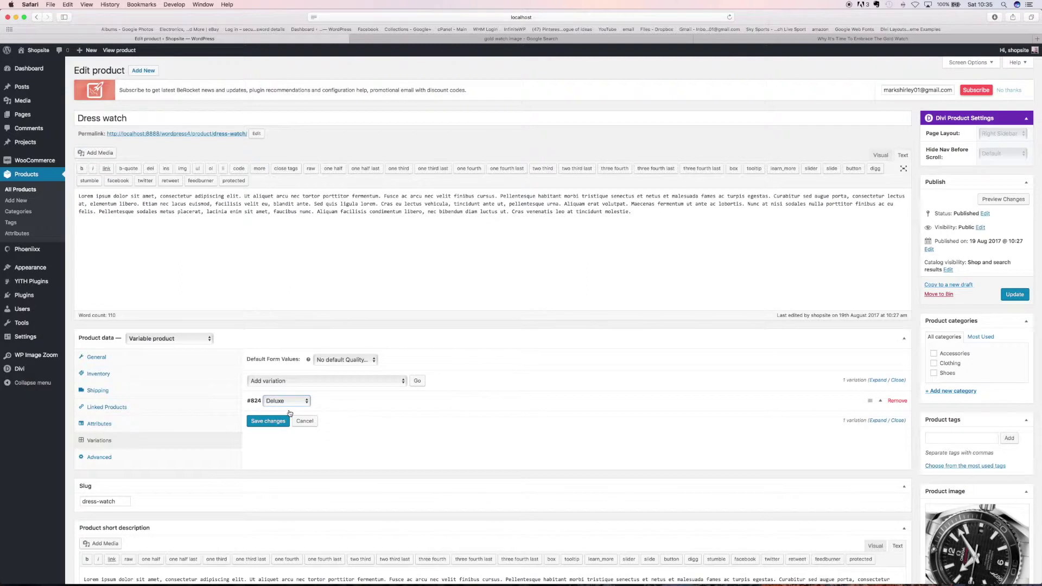
Set the Deluxe variation's regular price to £10.00 and save the variation changes
click(878, 421)
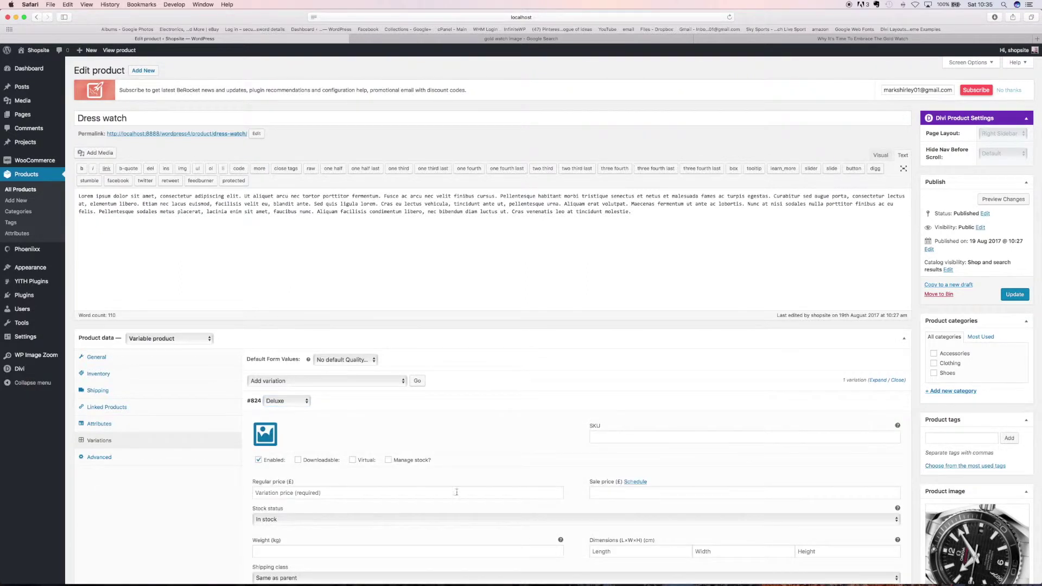
scroll(423, 505, down, 2)
scroll(423, 505, down, 5)
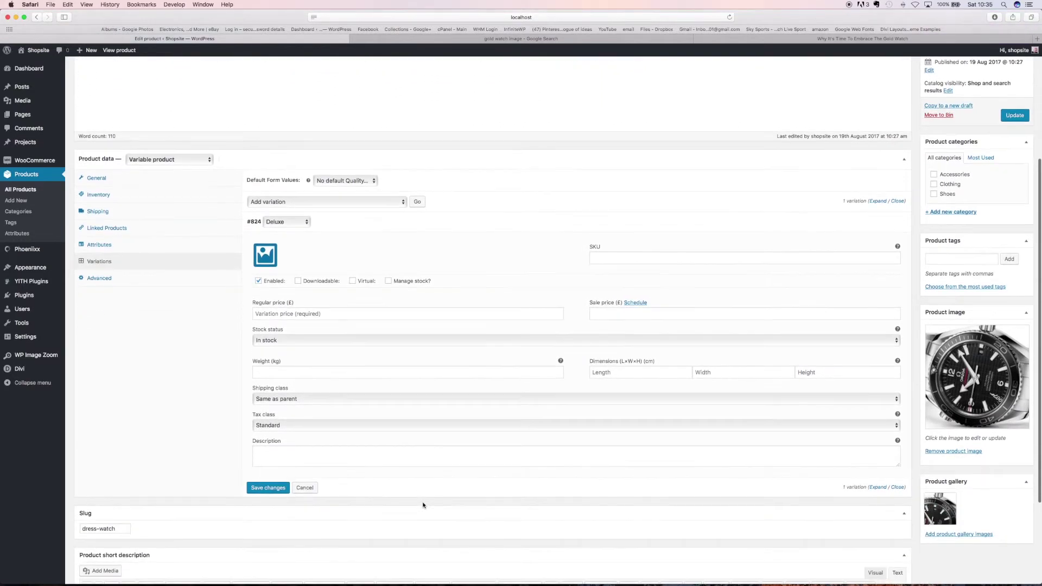
click(292, 316)
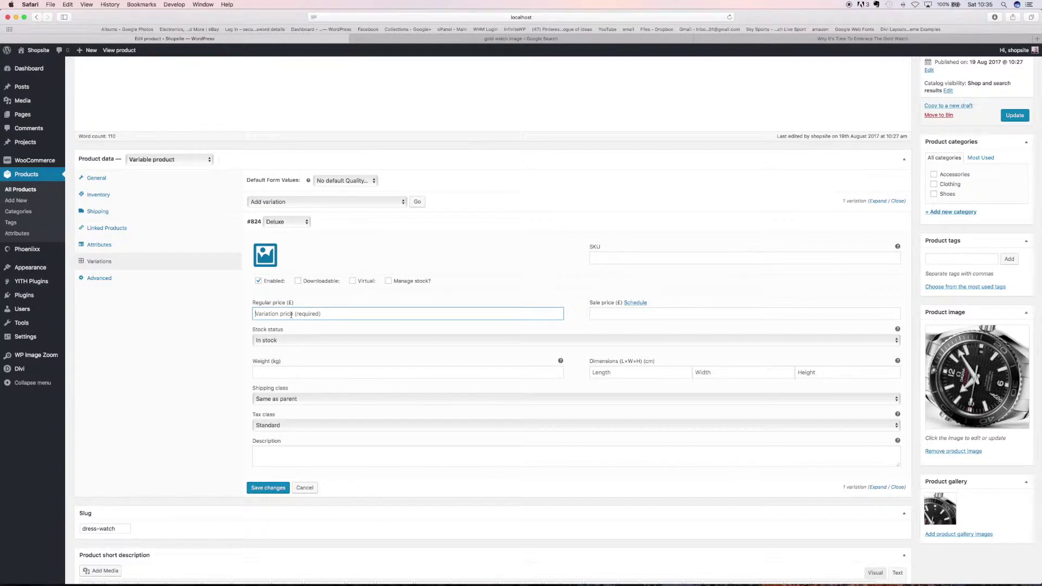
text(10.0)
click(262, 488)
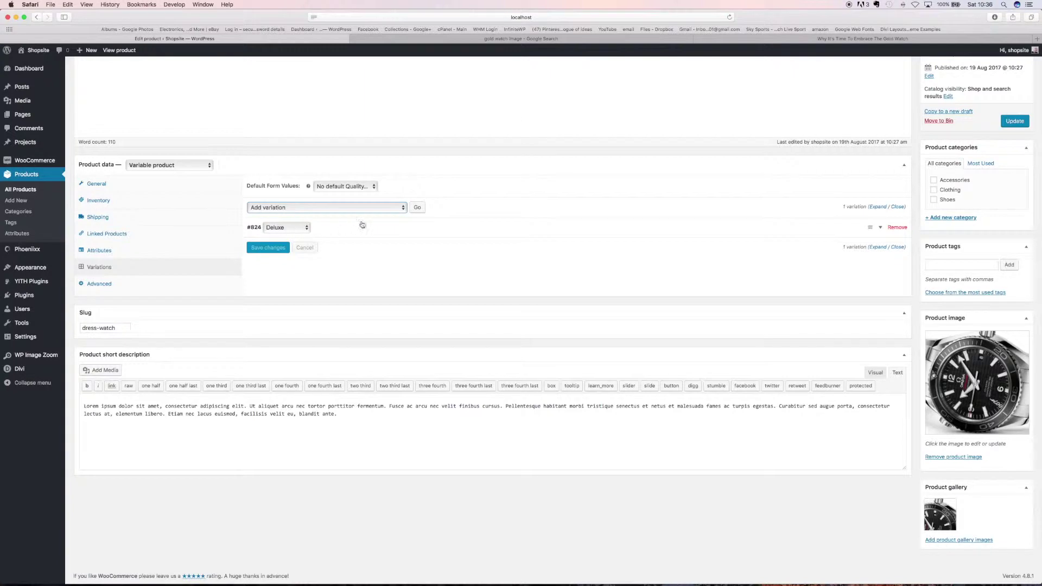
Add a second variation with Quality set to Deluxe and switch the existing variation to Standard
click(417, 208)
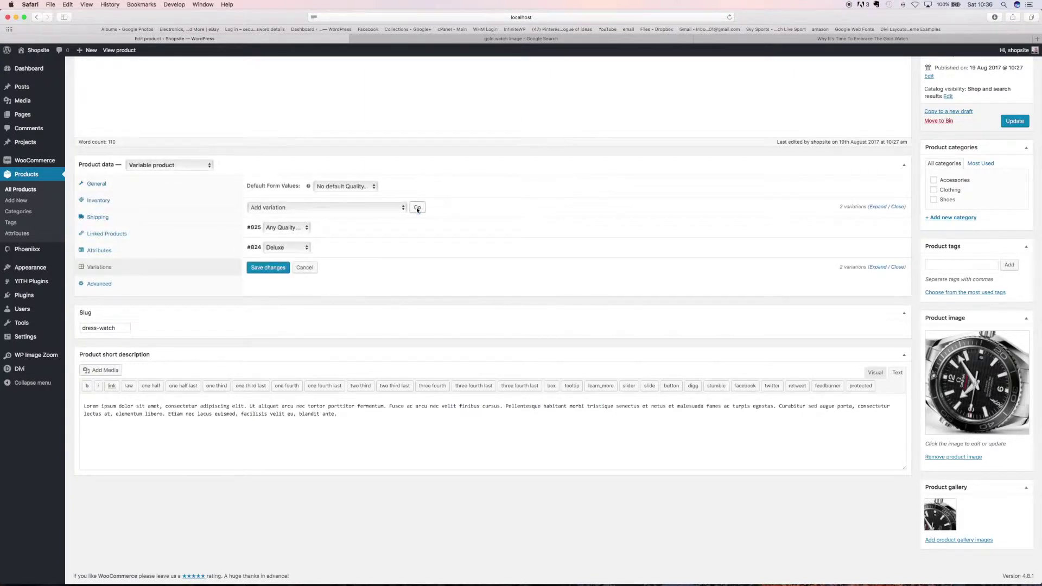
click(294, 249)
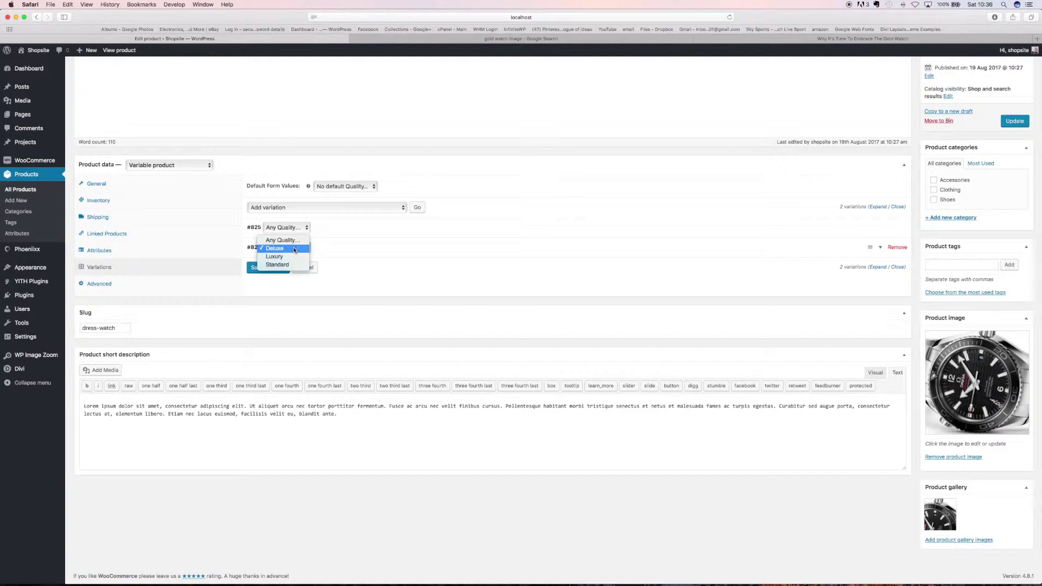
click(294, 250)
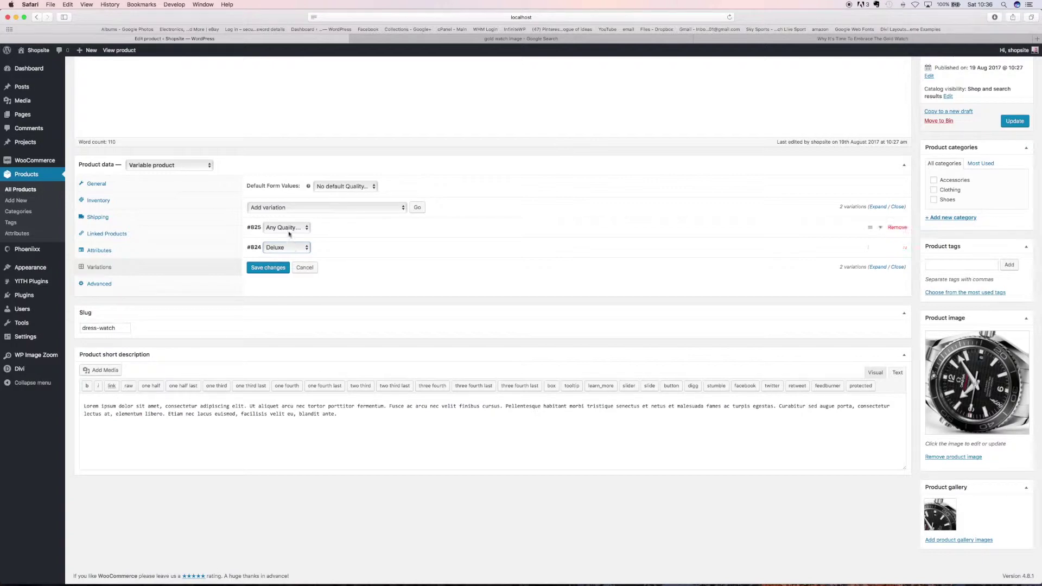
click(289, 229)
click(282, 249)
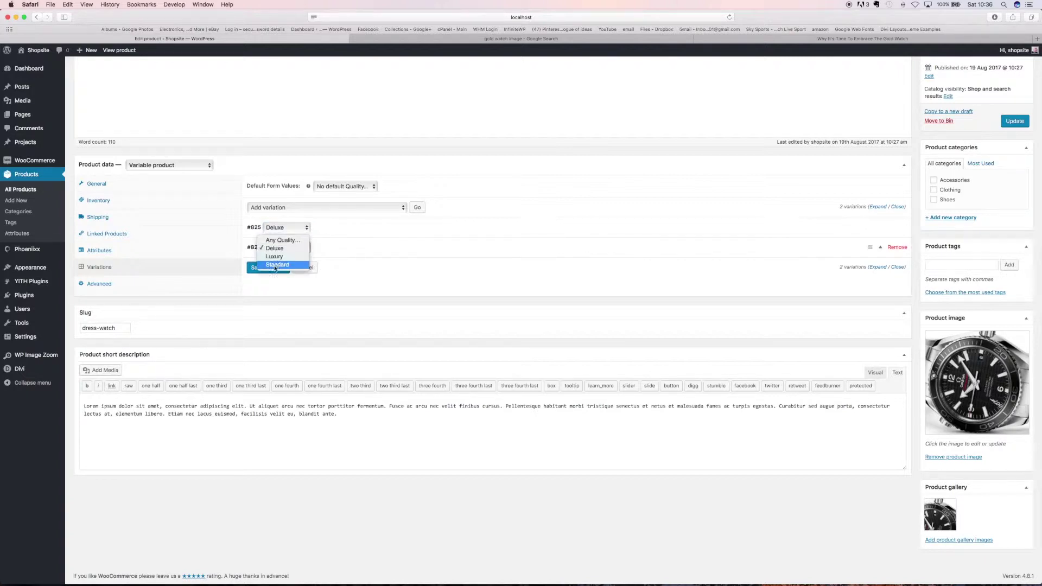
click(275, 265)
click(280, 229)
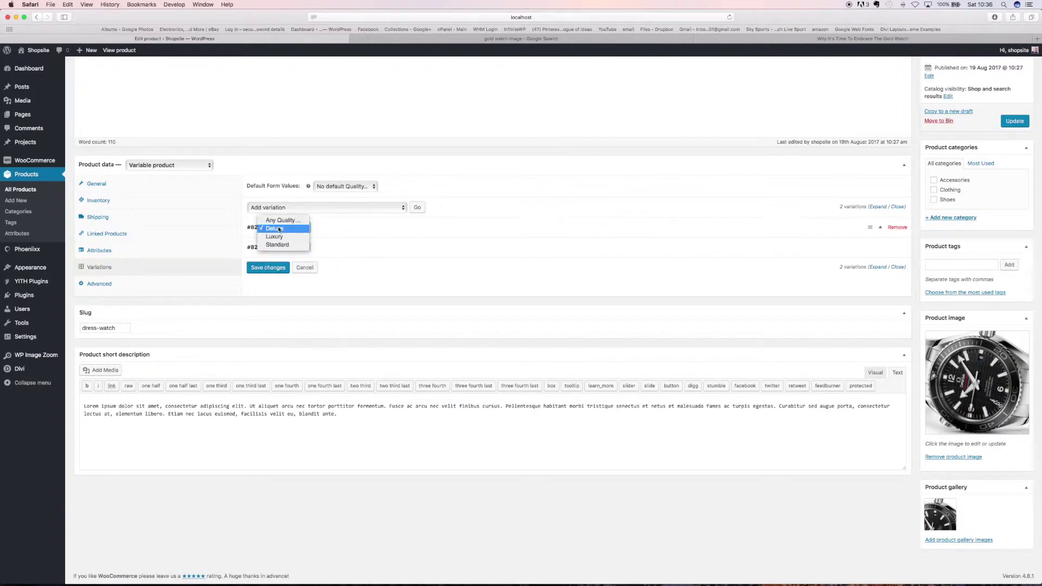
click(277, 230)
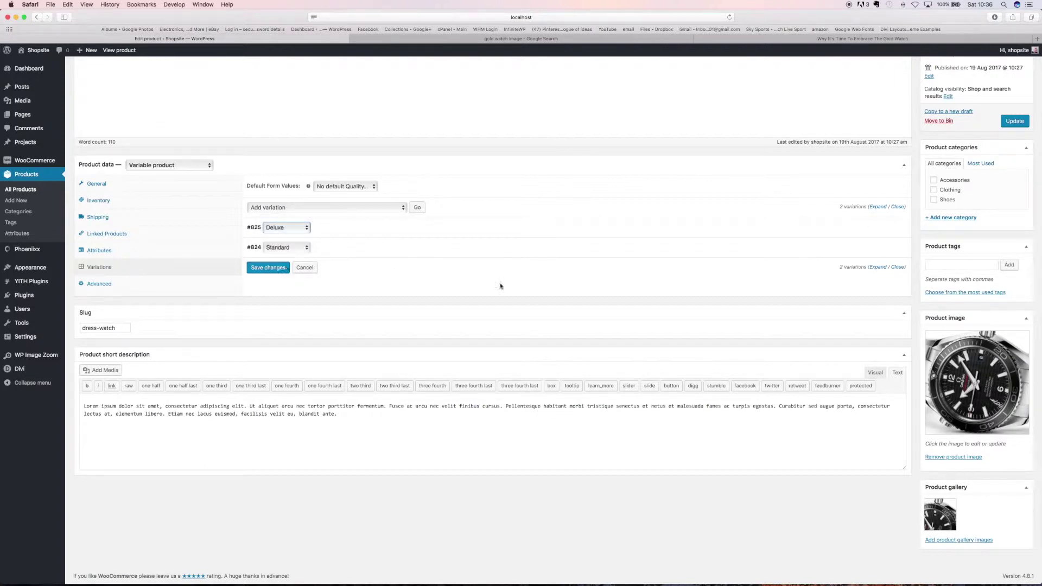
Set the Deluxe variation's regular price to £15.00 and save the variation changes
click(876, 268)
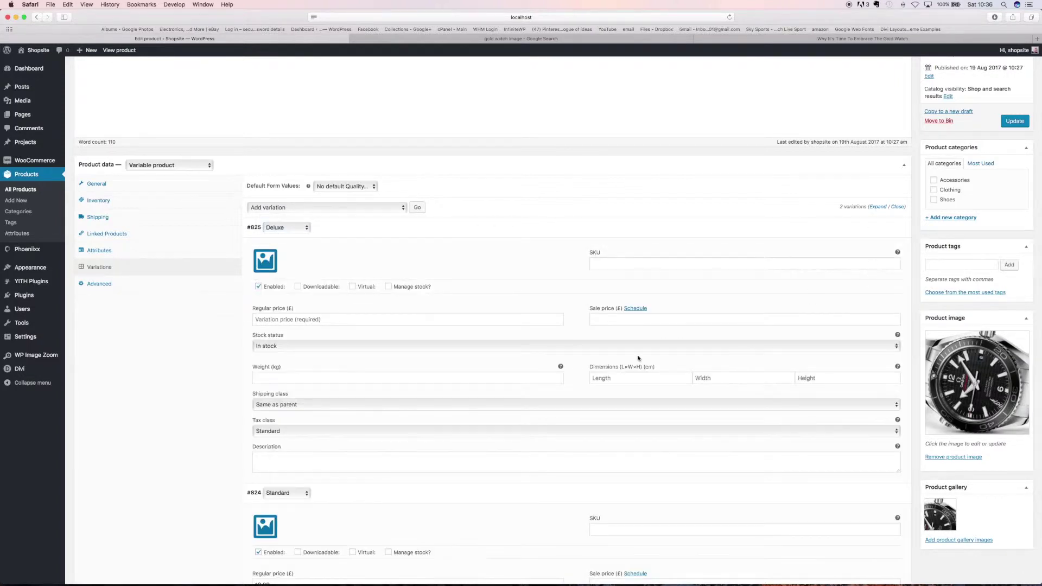
scroll(459, 415, down, 4)
scroll(458, 415, down, 1)
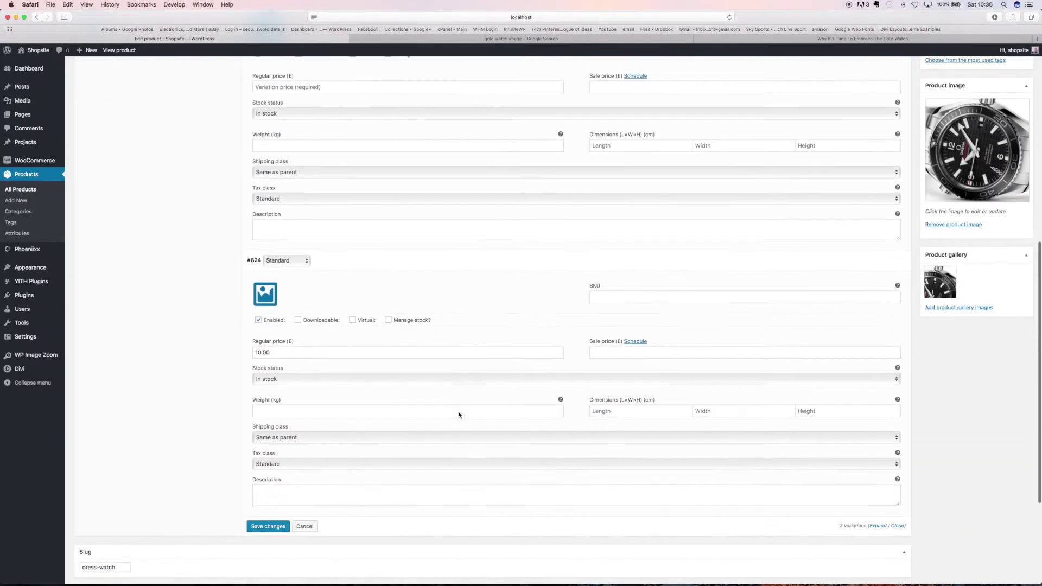
scroll(284, 355, up, 5)
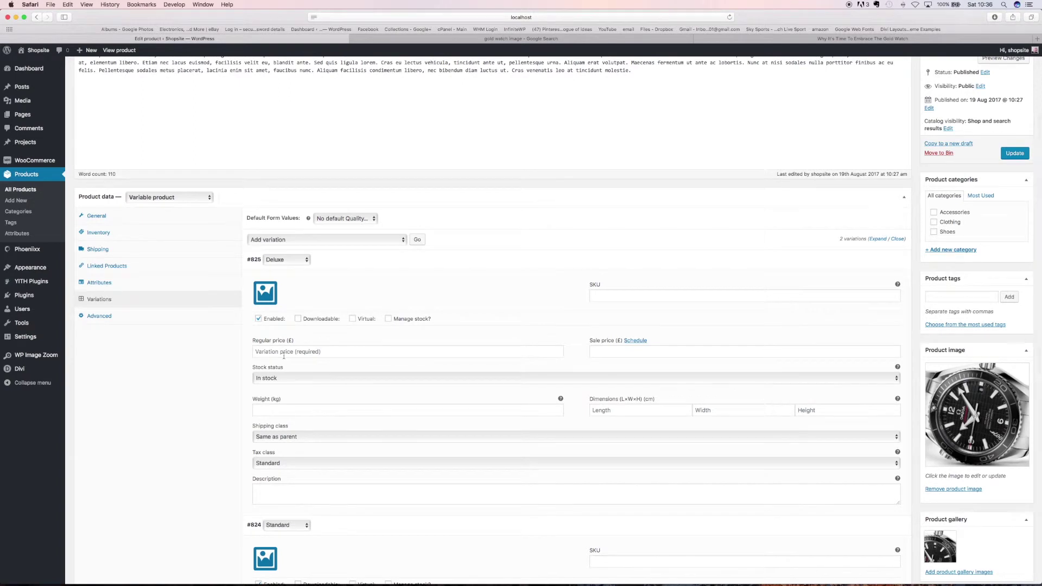
click(278, 353)
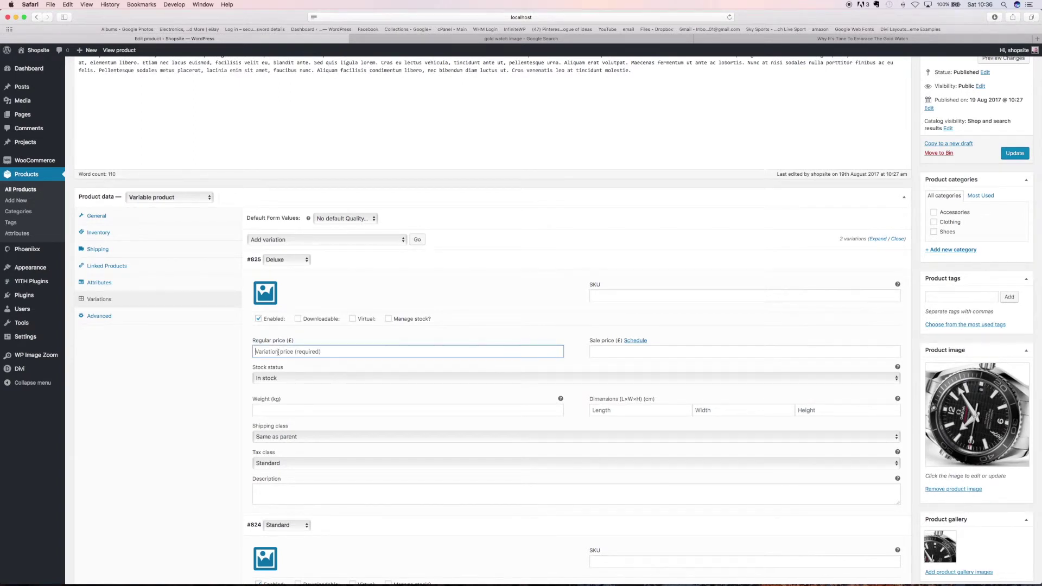
text(15.00)
scroll(301, 402, down, 3)
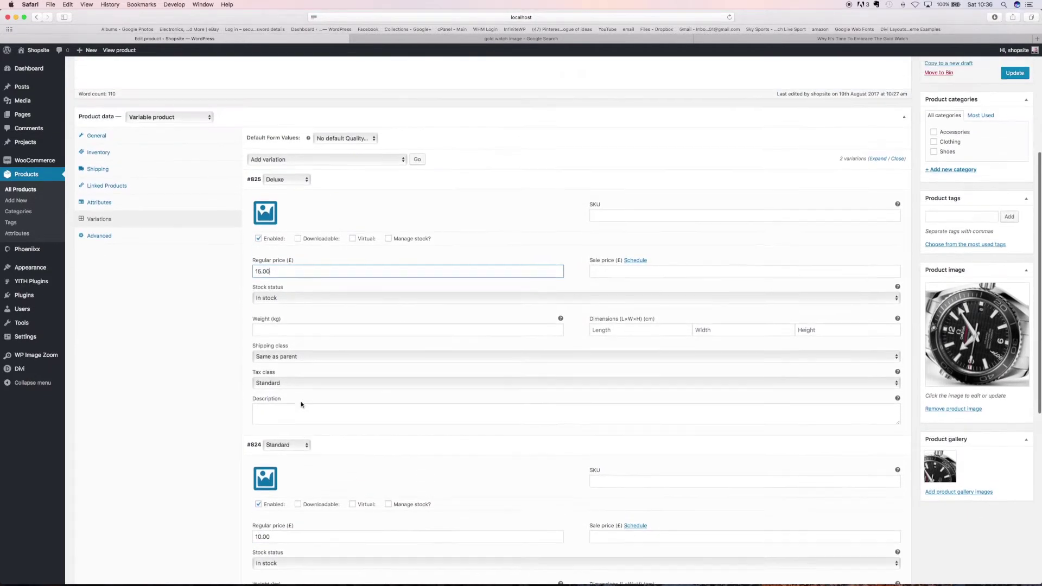
scroll(301, 401, up, 3)
scroll(694, 347, down, 5)
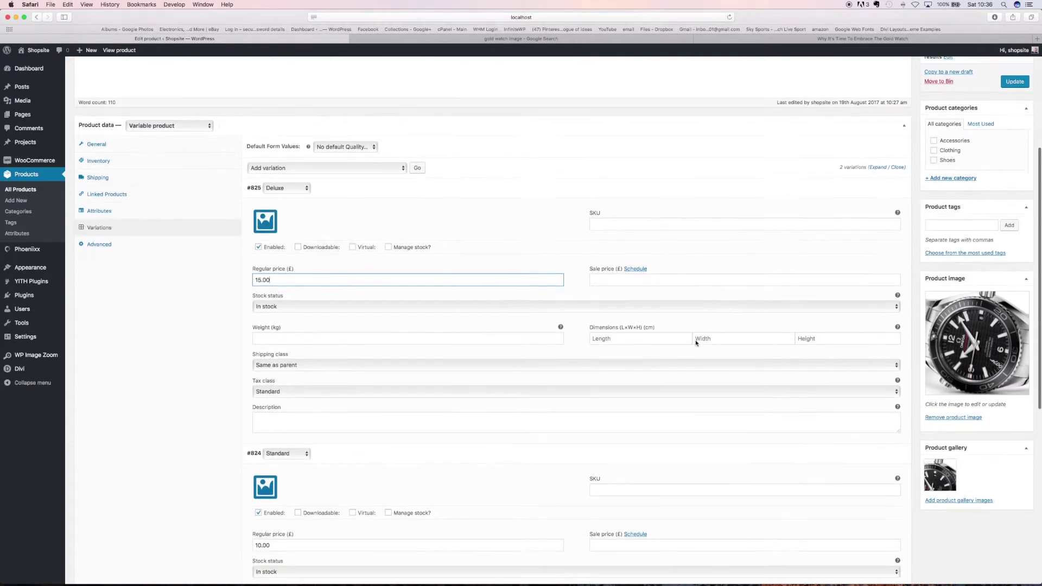
scroll(697, 343, down, 1)
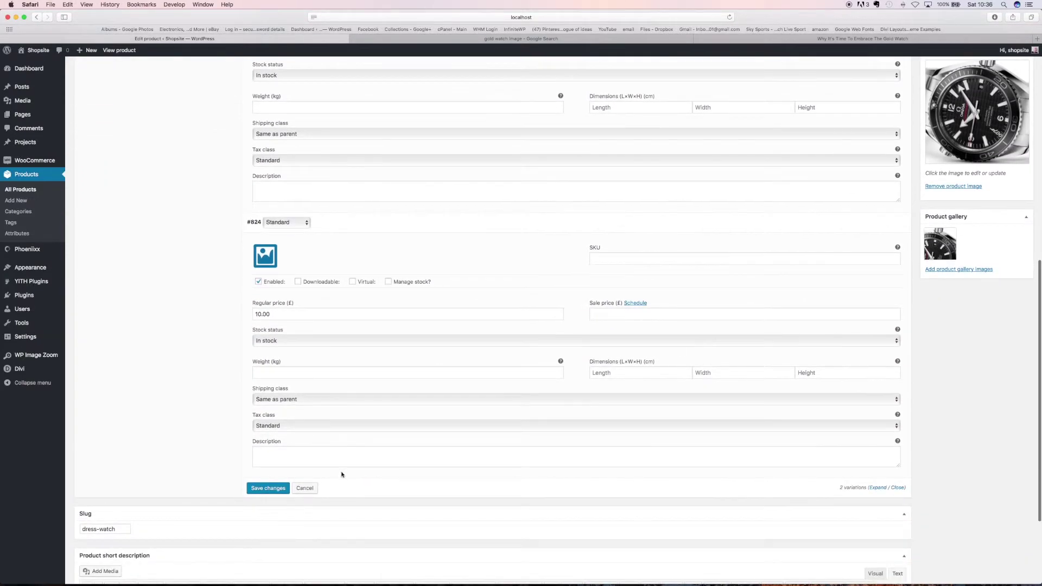
click(274, 489)
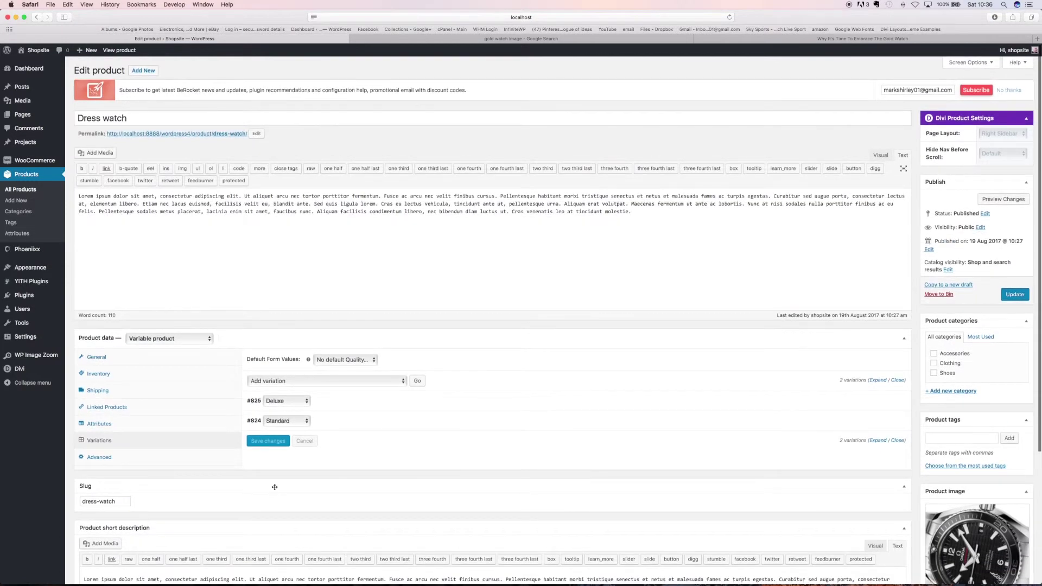
Add a third variation to the Dress watch and set its Quality to Luxury
scroll(275, 487, down, 6)
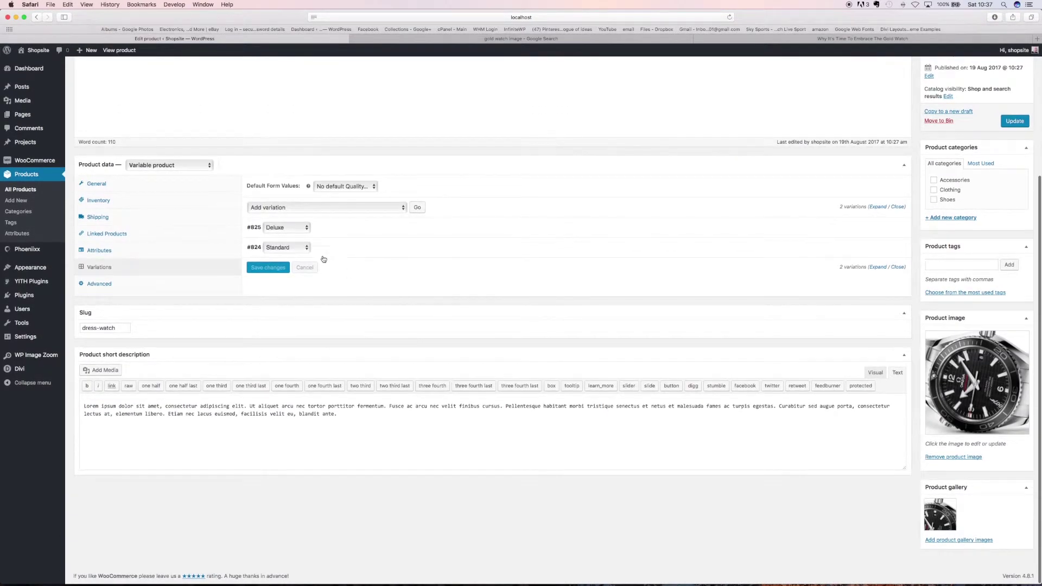
click(417, 208)
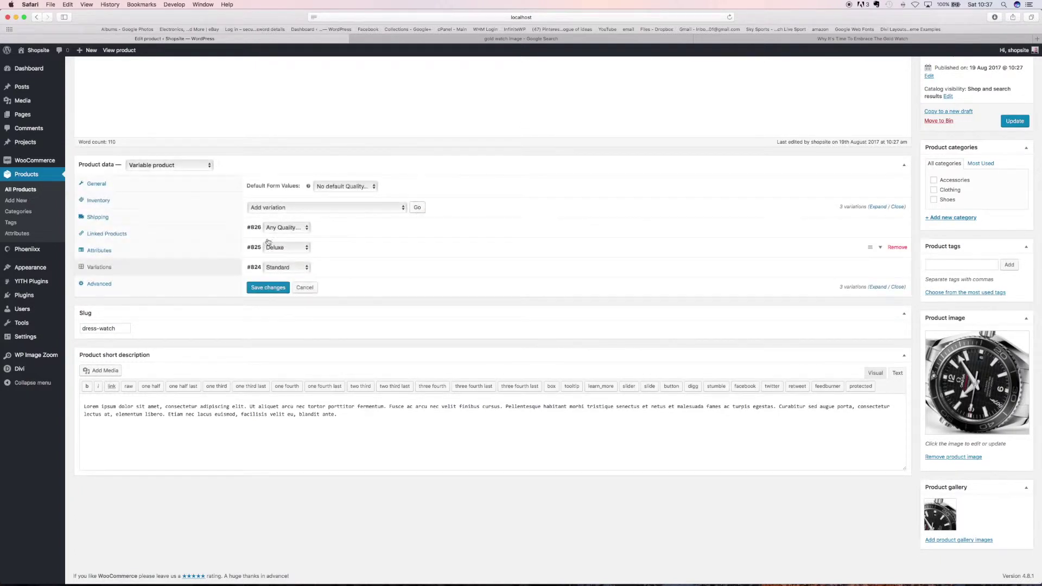
click(300, 230)
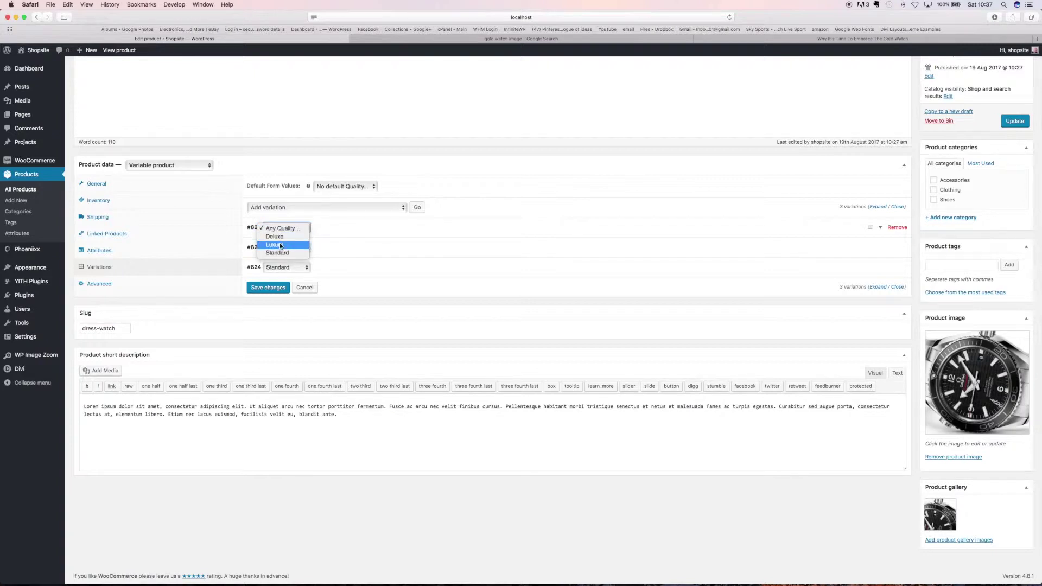
click(282, 246)
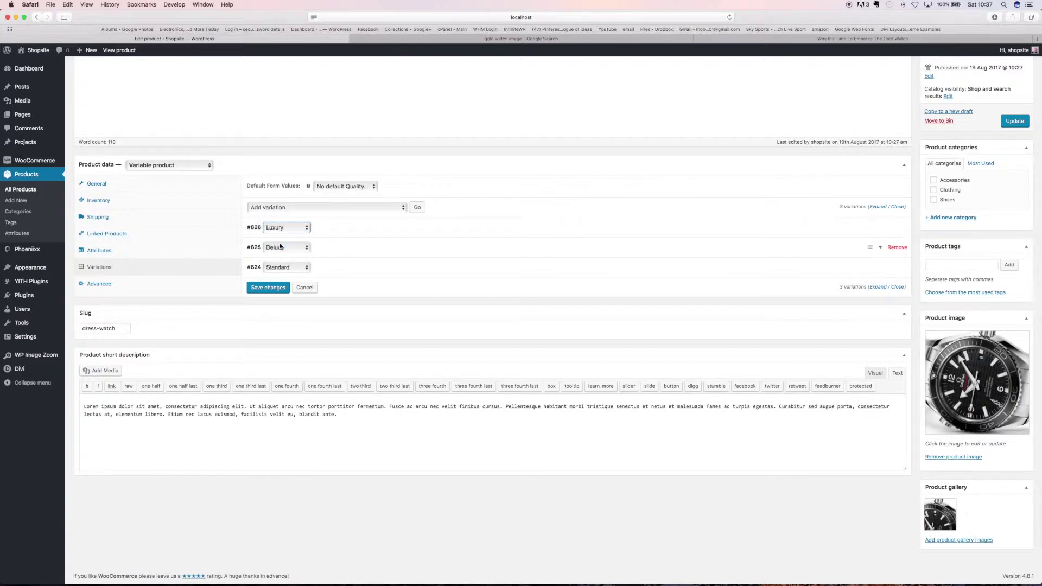
Set the Luxury variation's regular price to £20.00
click(876, 288)
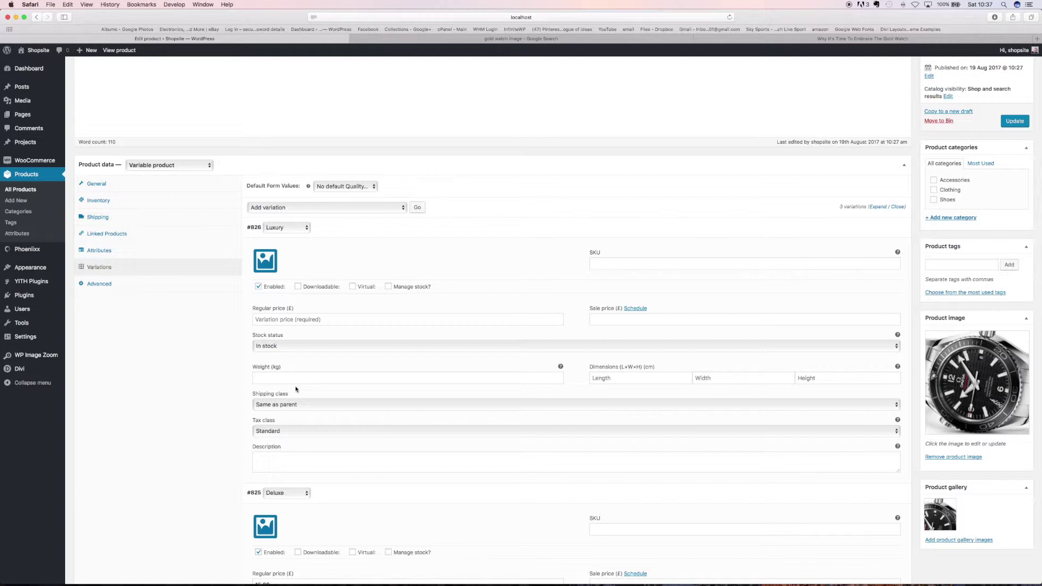
scroll(296, 390, down, 3)
scroll(288, 358, up, 2)
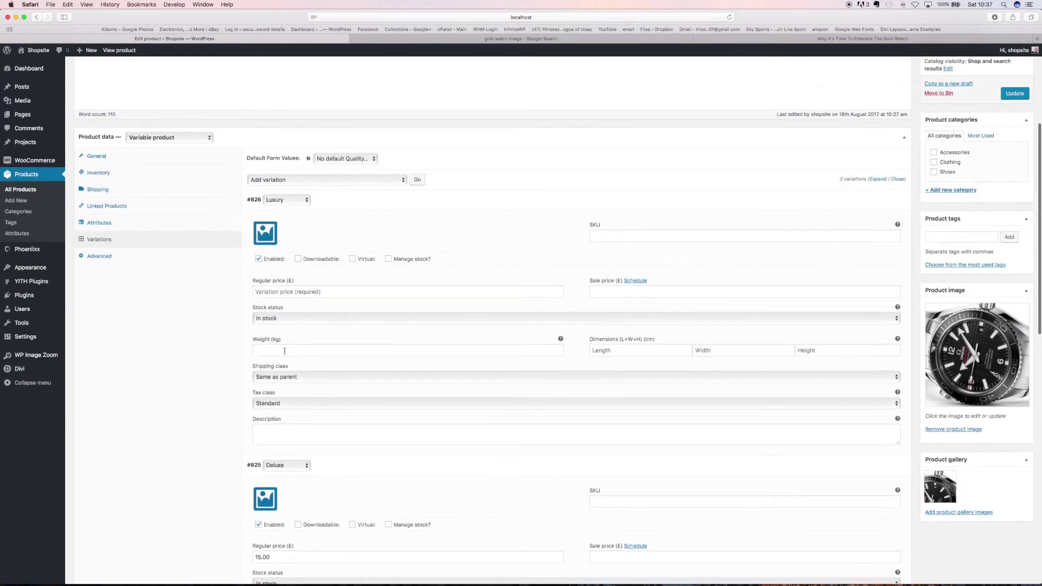
click(267, 295)
text(20.00)
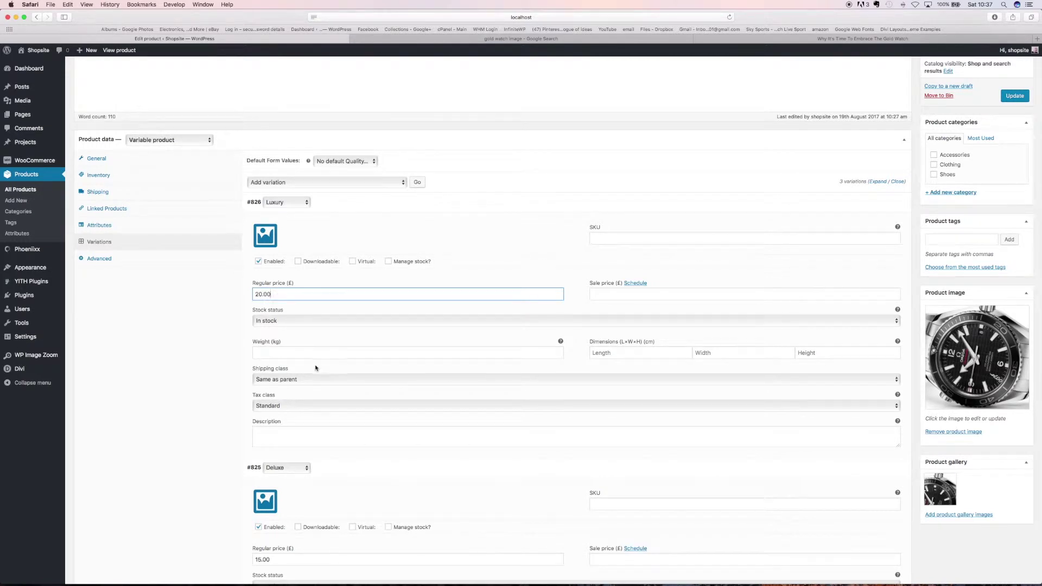
Give the Deluxe variation a sale price of £10.00 and save the variation changes
scroll(316, 368, down, 5)
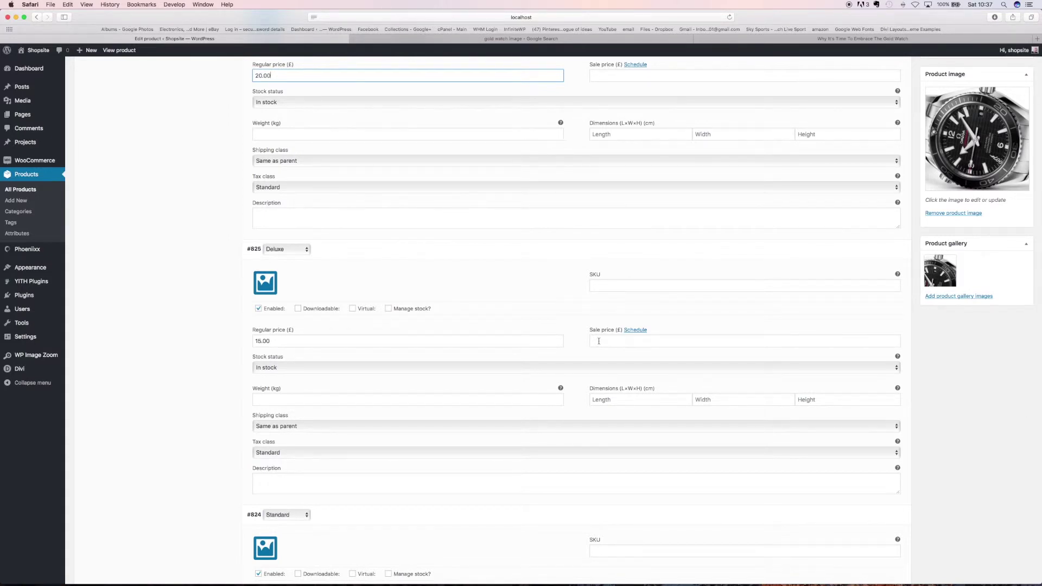
click(599, 341)
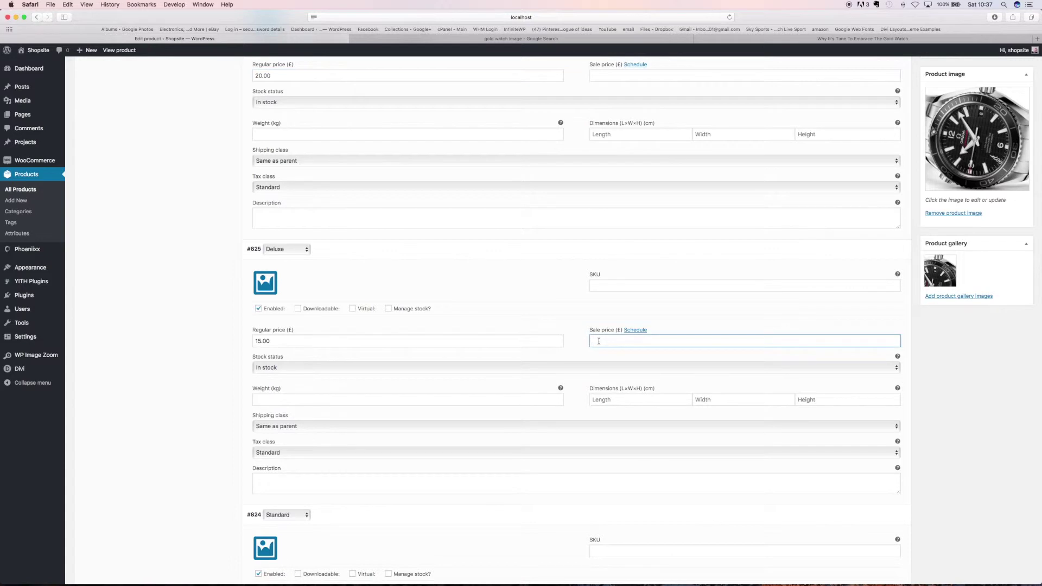
text(10.00)
scroll(249, 384, down, 10)
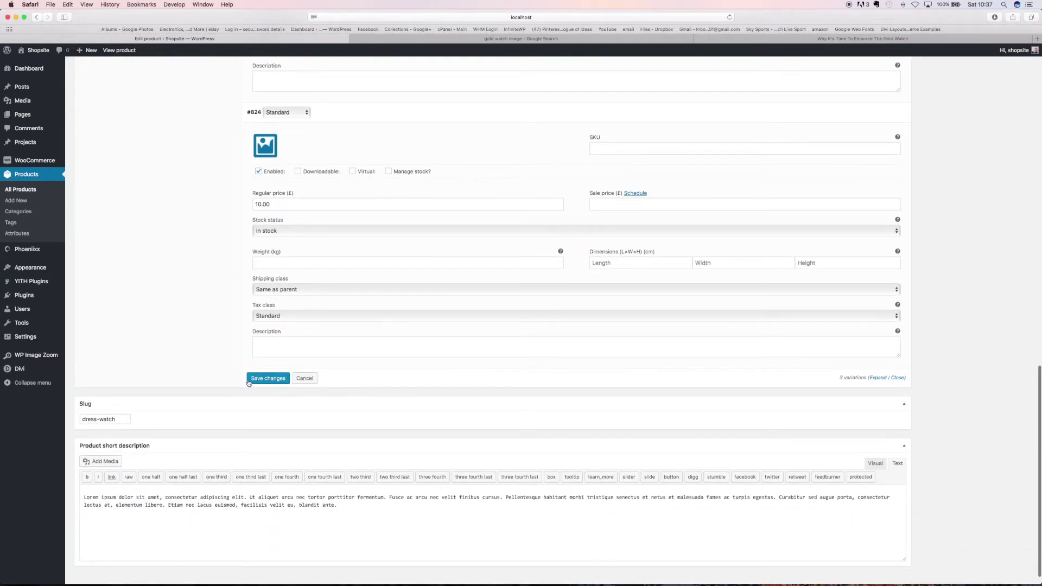
click(263, 379)
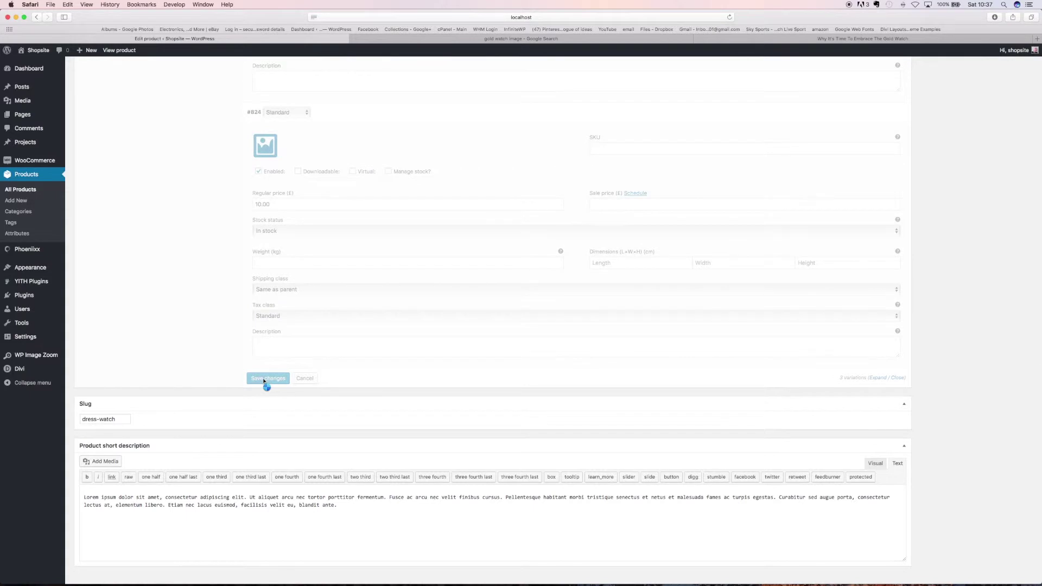
scroll(263, 382, up, 2)
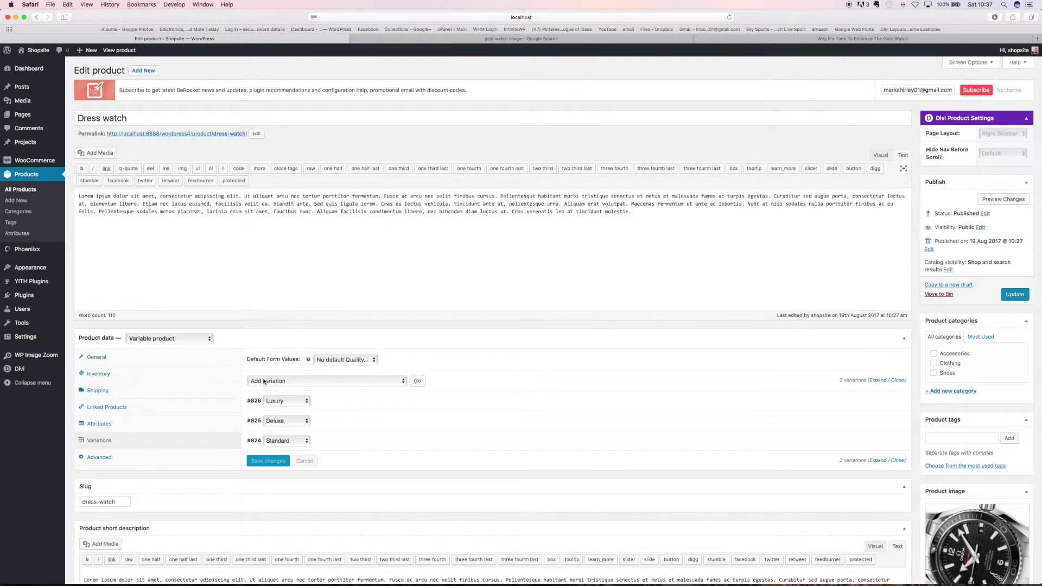
Assign the Dress watch to the Accessories category and update the product
click(935, 355)
scroll(814, 400, down, 5)
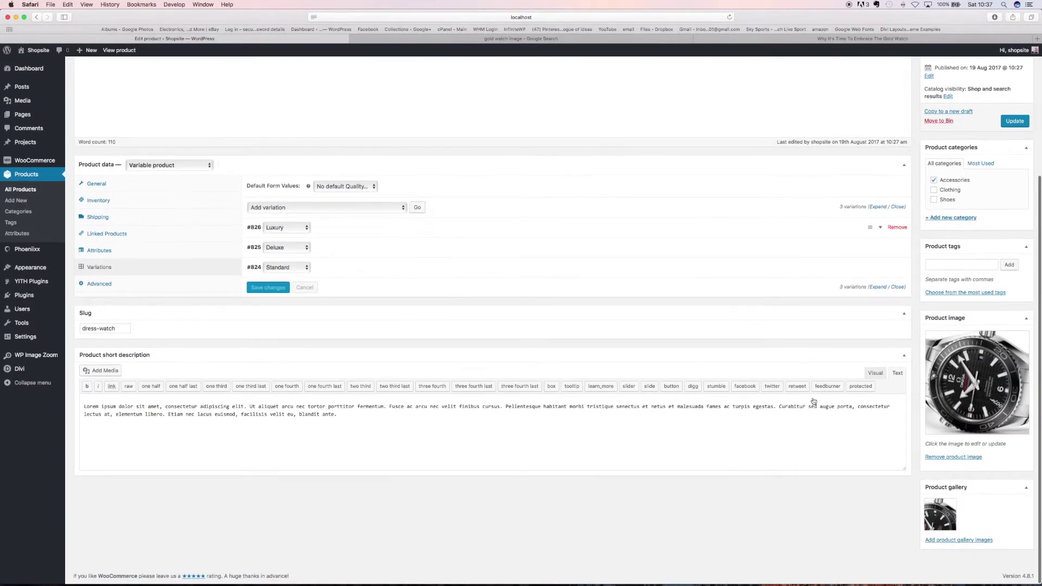
scroll(813, 400, up, 2)
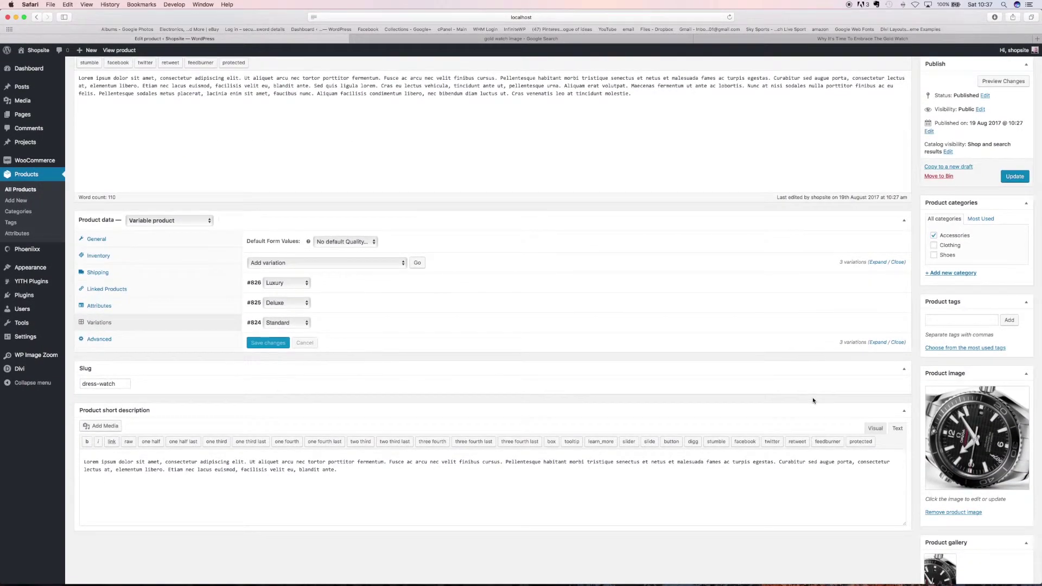
scroll(813, 399, up, 4)
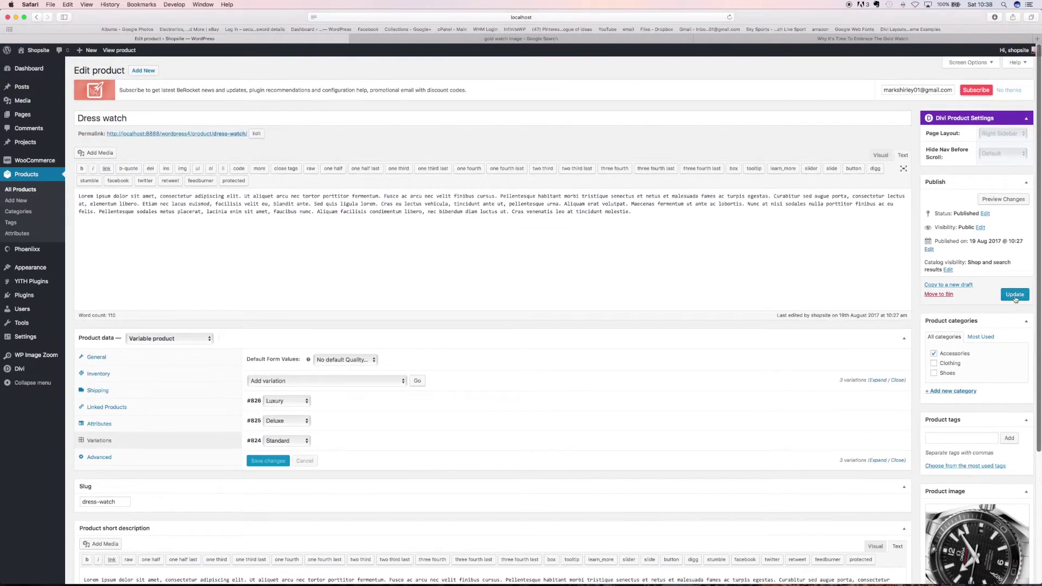
click(1011, 294)
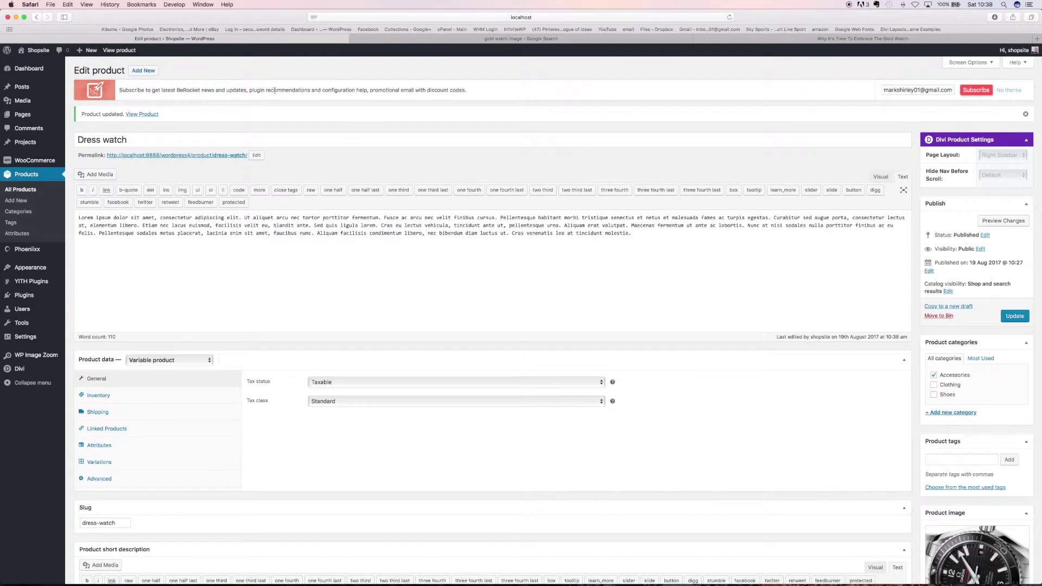
View the Dress watch product page in the shop
click(129, 51)
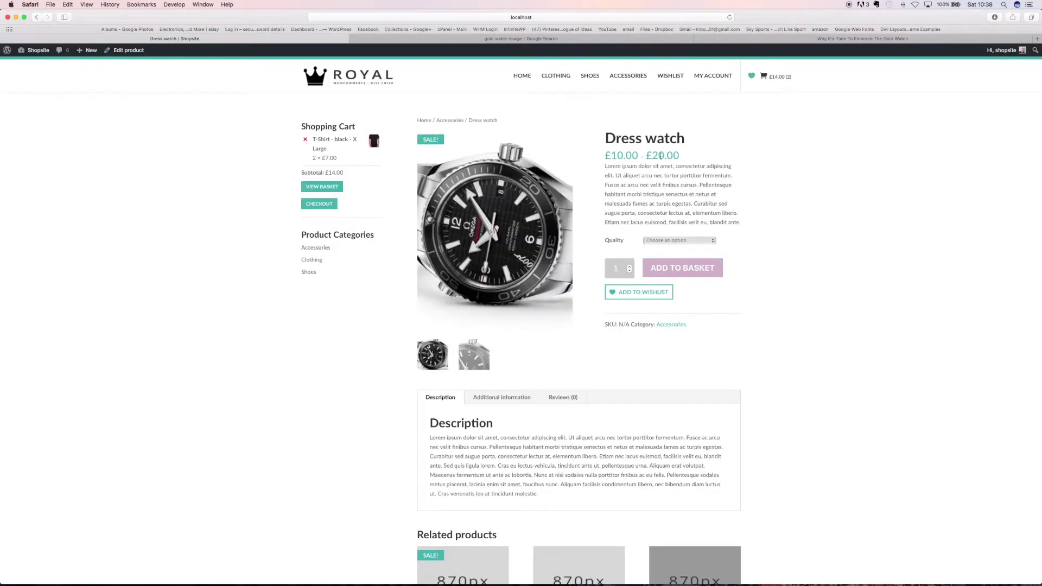
Choose the Standard, Luxury and Deluxe quality options in turn on the Dress watch page to check each price
scroll(286, 274, down, 3)
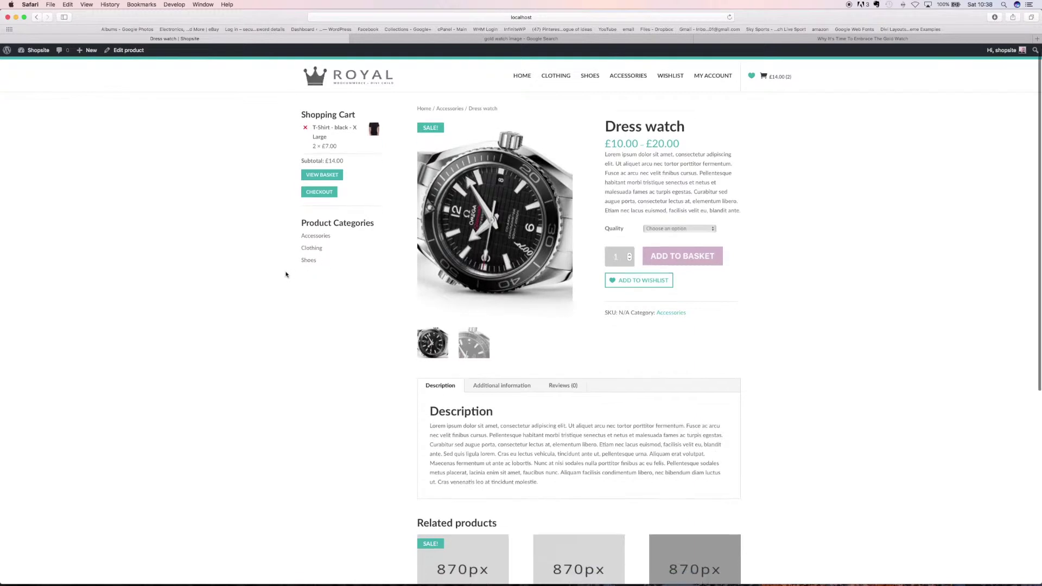
scroll(286, 275, up, 3)
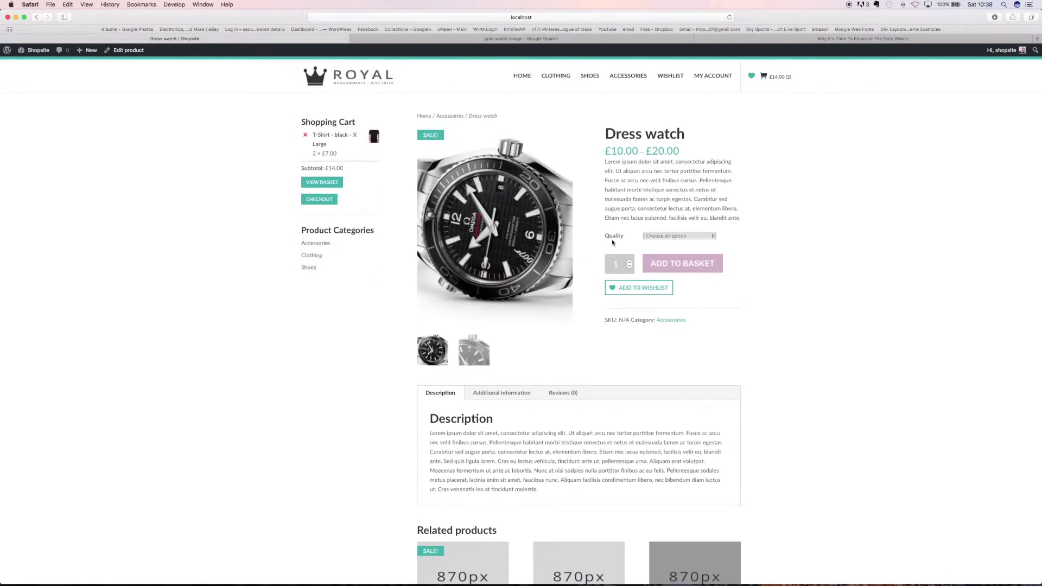
click(657, 236)
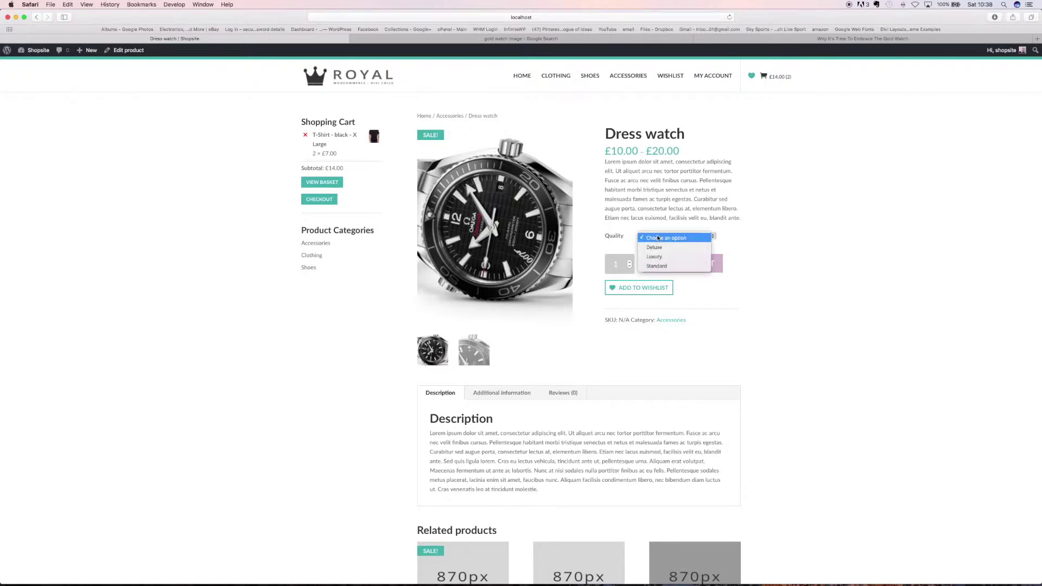
click(656, 267)
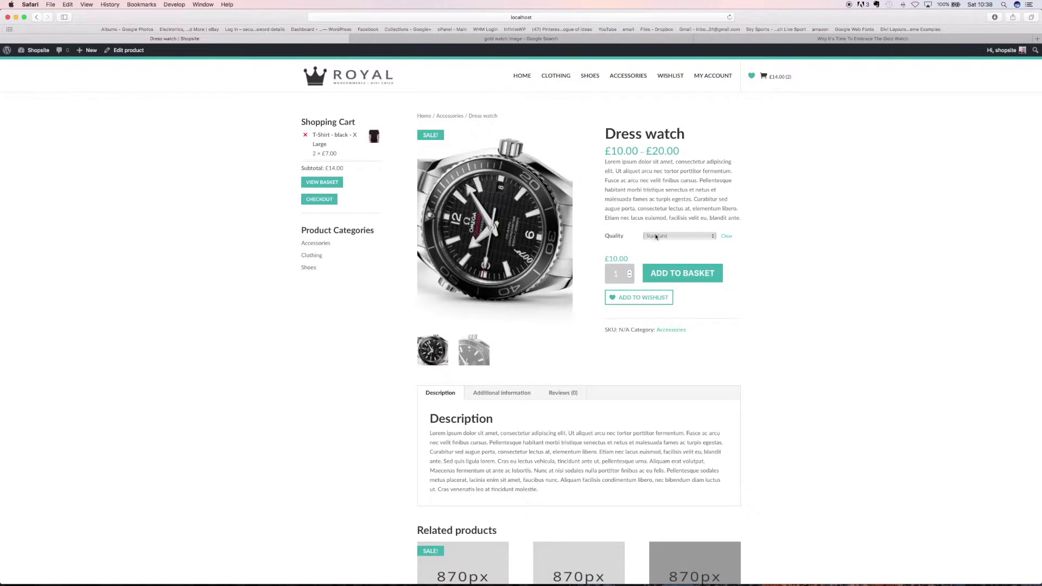
click(656, 237)
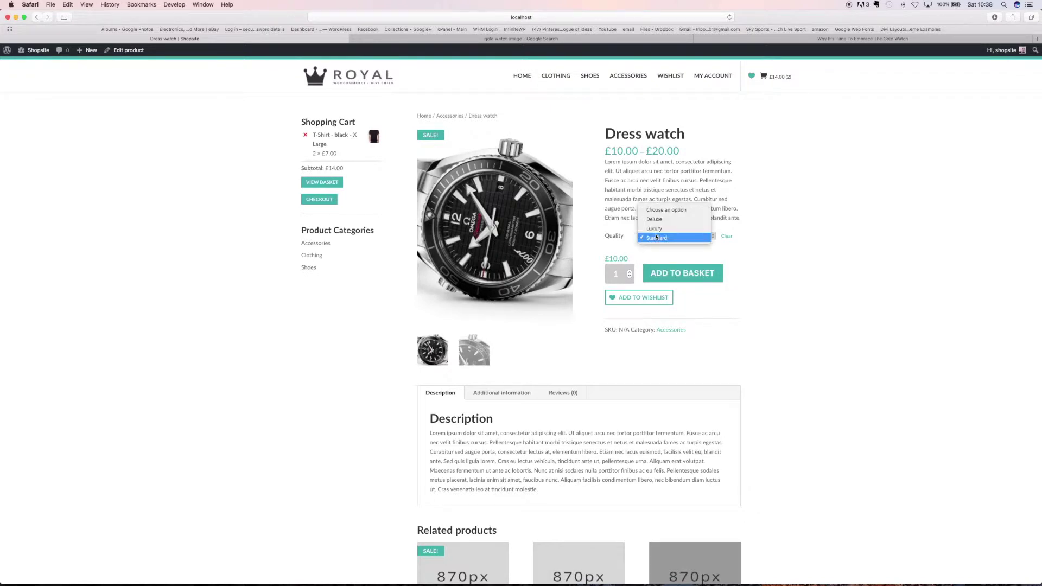
click(656, 229)
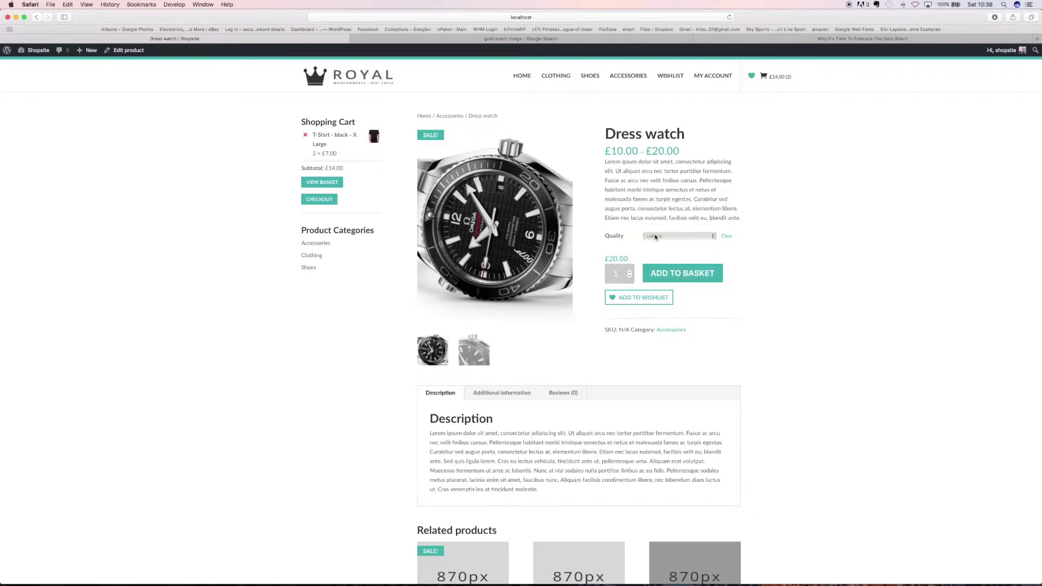
click(656, 237)
click(656, 231)
scroll(233, 307, down, 5)
scroll(233, 308, up, 2)
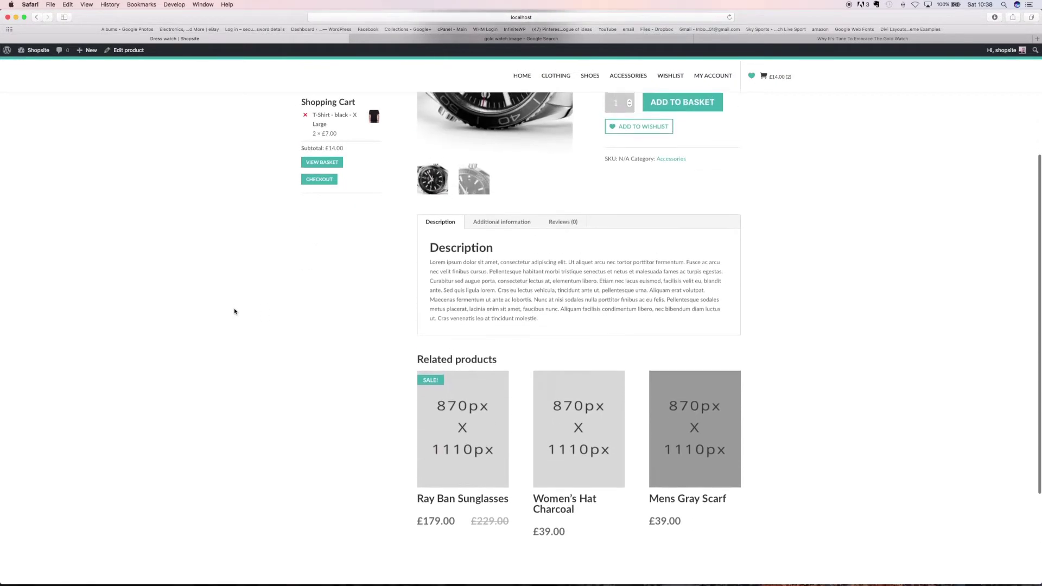
scroll(235, 311, up, 5)
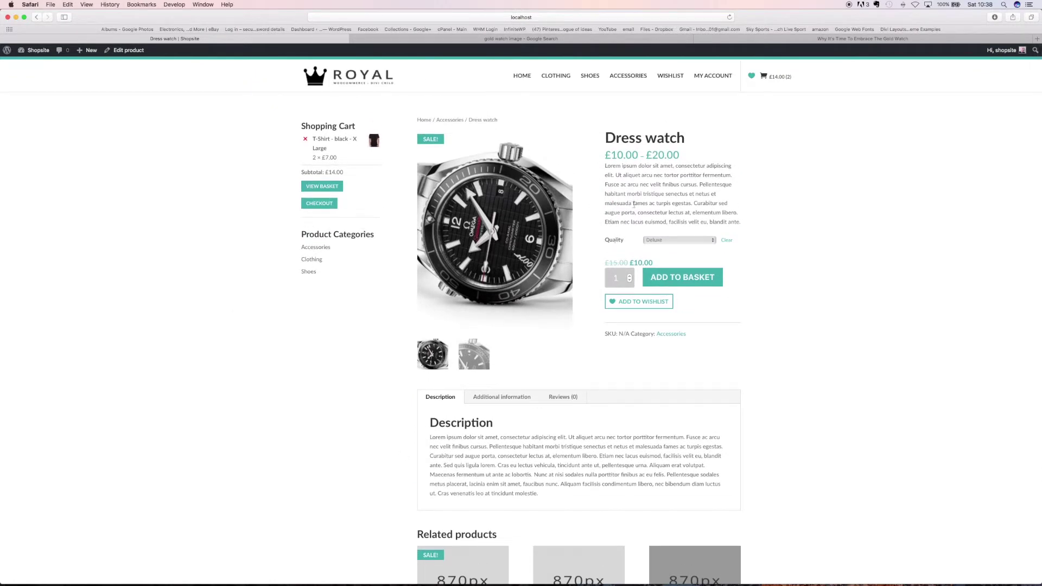
scroll(228, 364, down, 5)
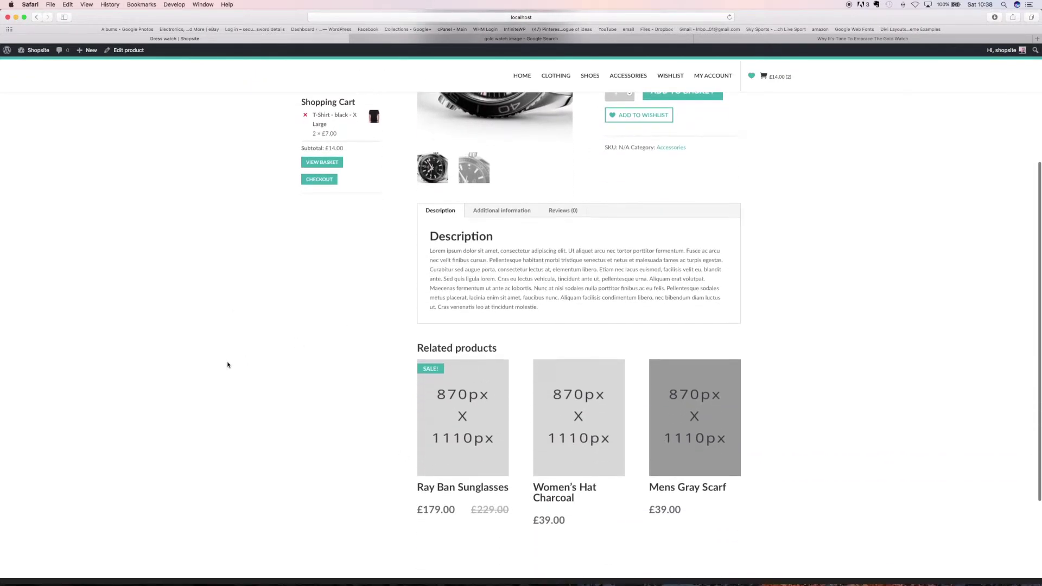
scroll(228, 364, up, 5)
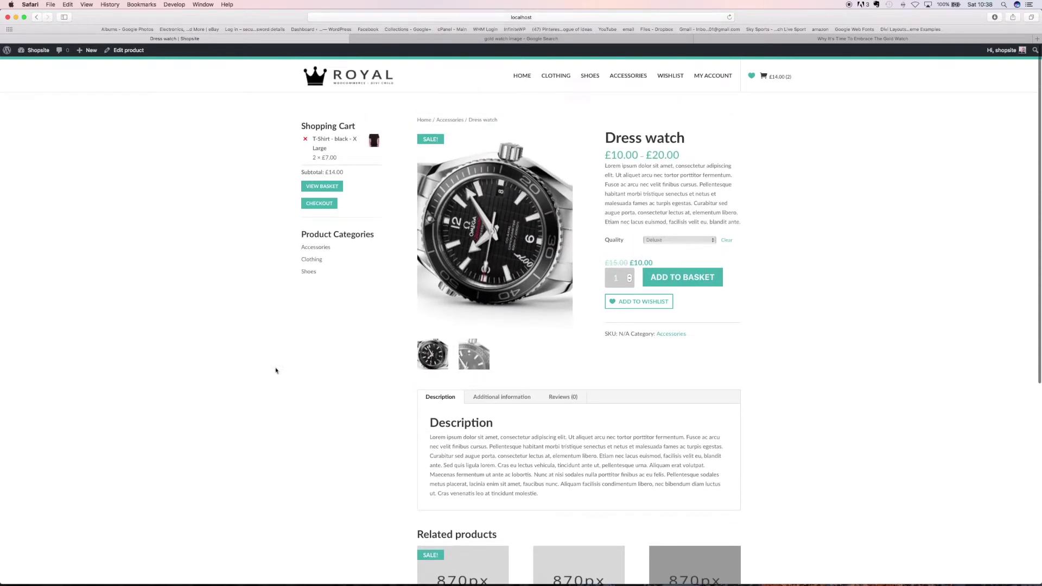
scroll(275, 370, down, 5)
scroll(276, 371, up, 5)
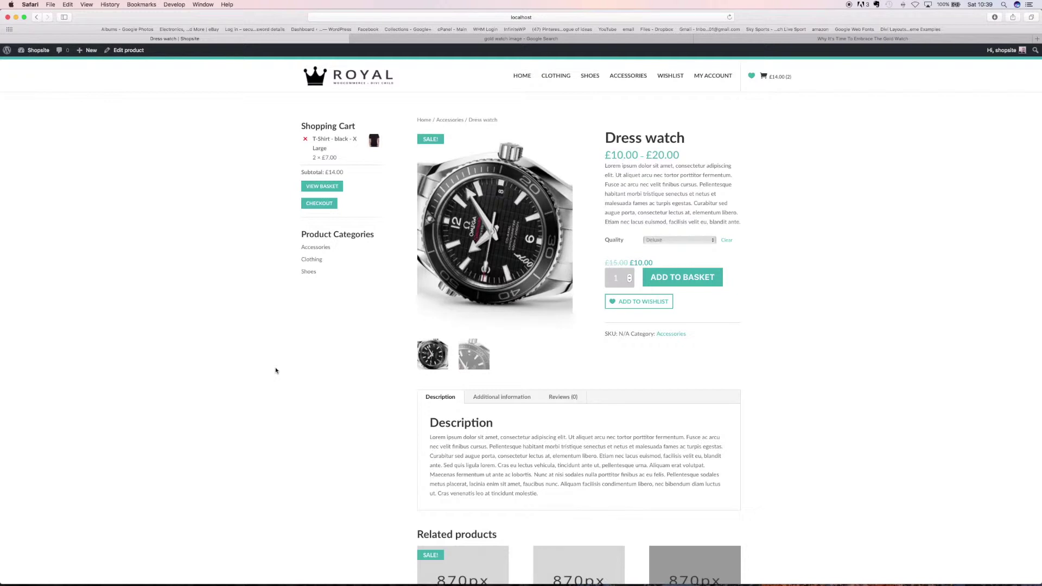
Go to the shop page from the home page and filter the products by the Men gender
click(319, 82)
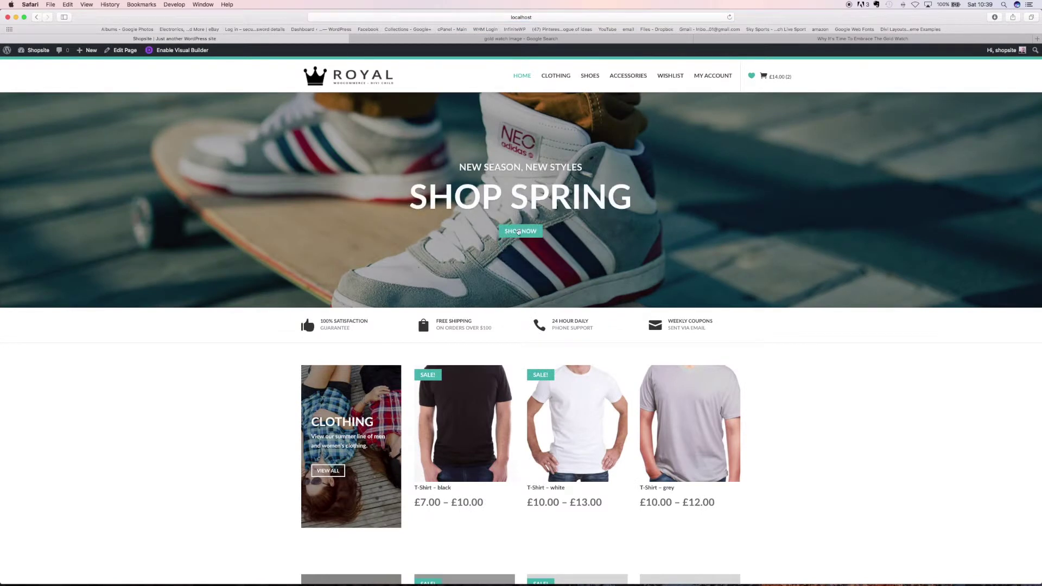
click(521, 232)
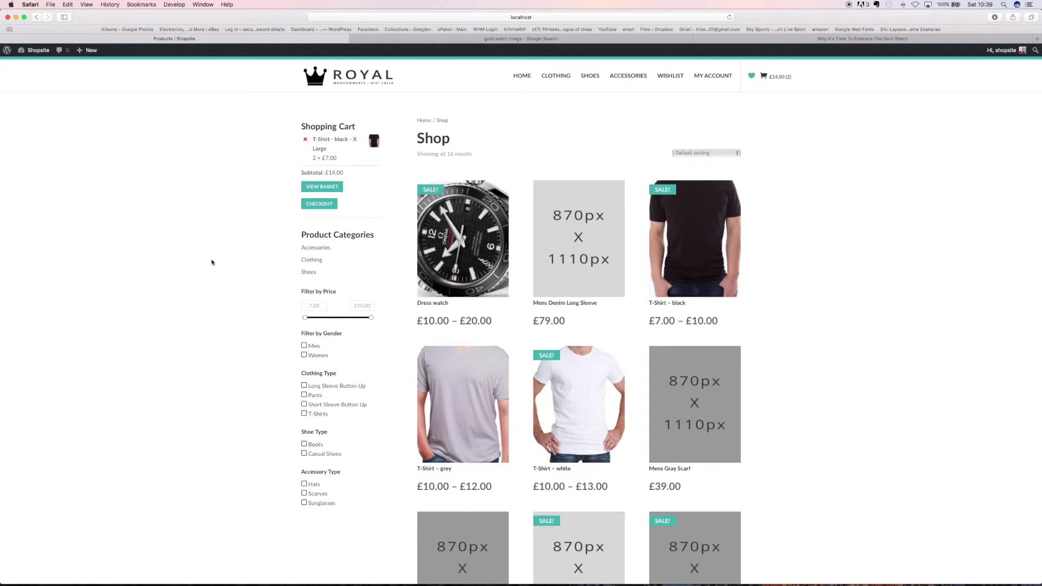
scroll(192, 266, down, 3)
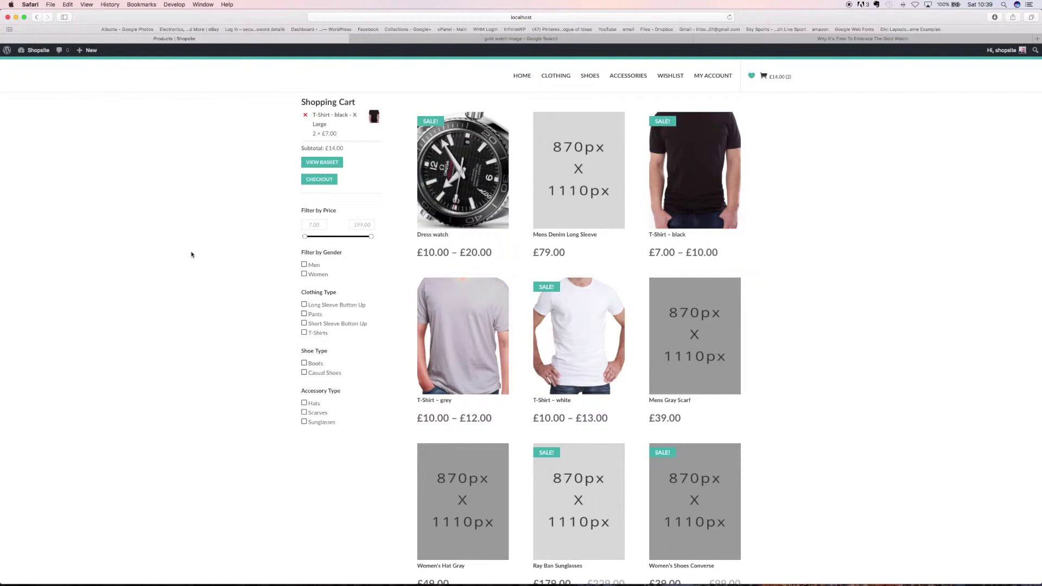
click(304, 268)
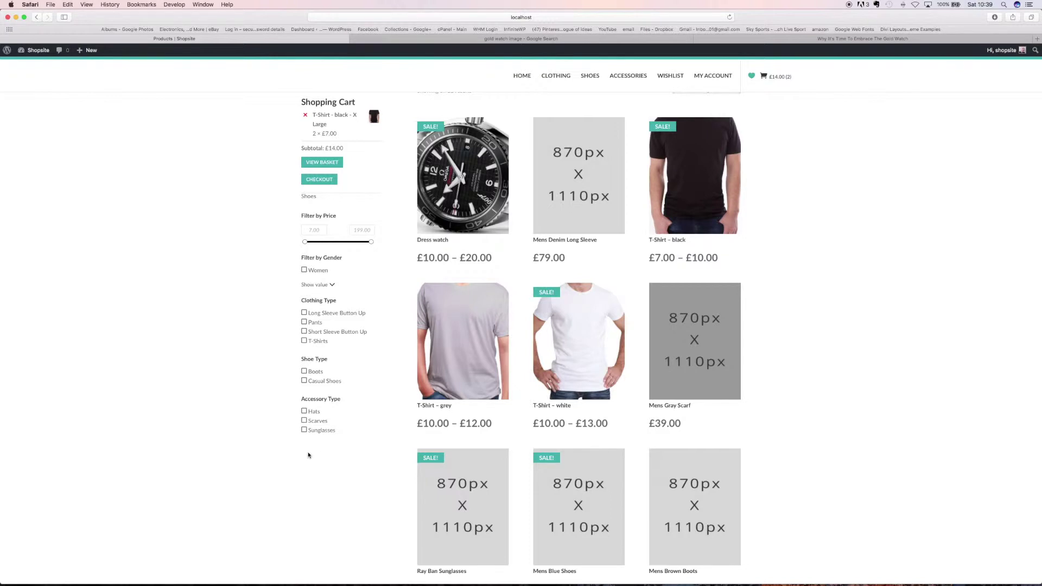
scroll(302, 481, up, 3)
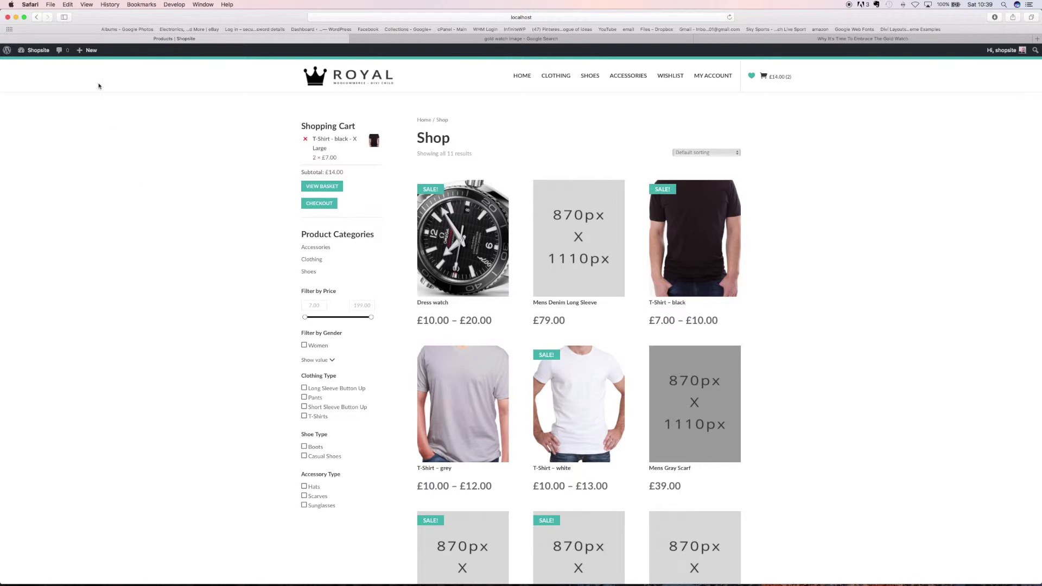
Add an AJAX Product Filters widget to the Sidebar below the Accessory Type filter, with Filter as its widget type
click(36, 66)
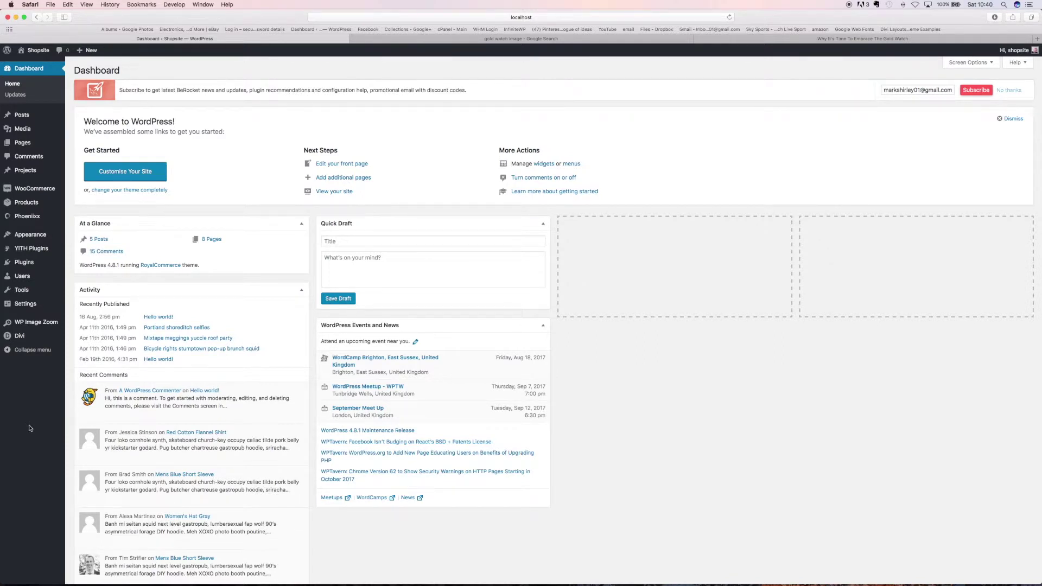
mouse_move(36, 240)
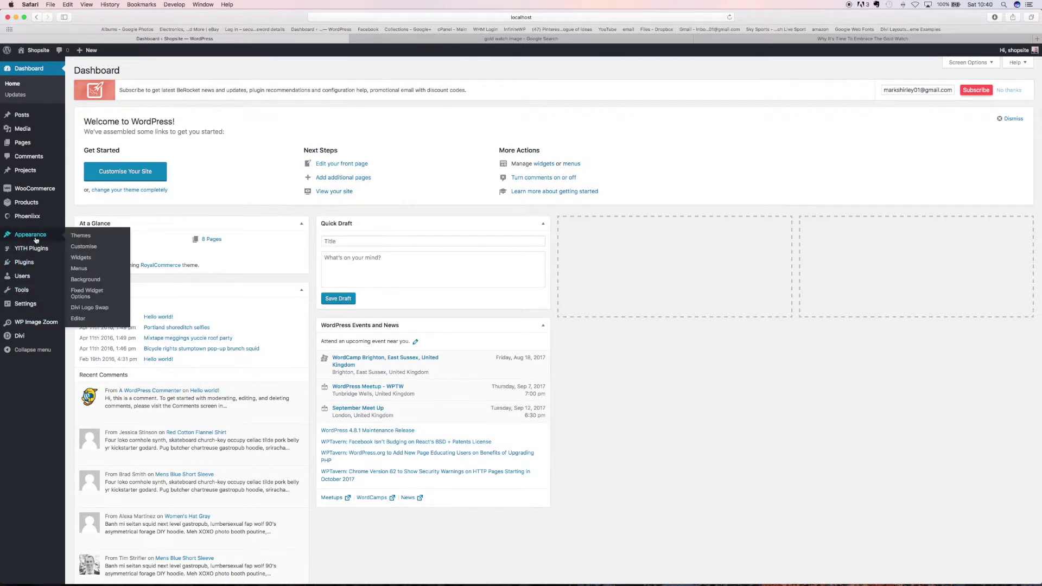
click(81, 258)
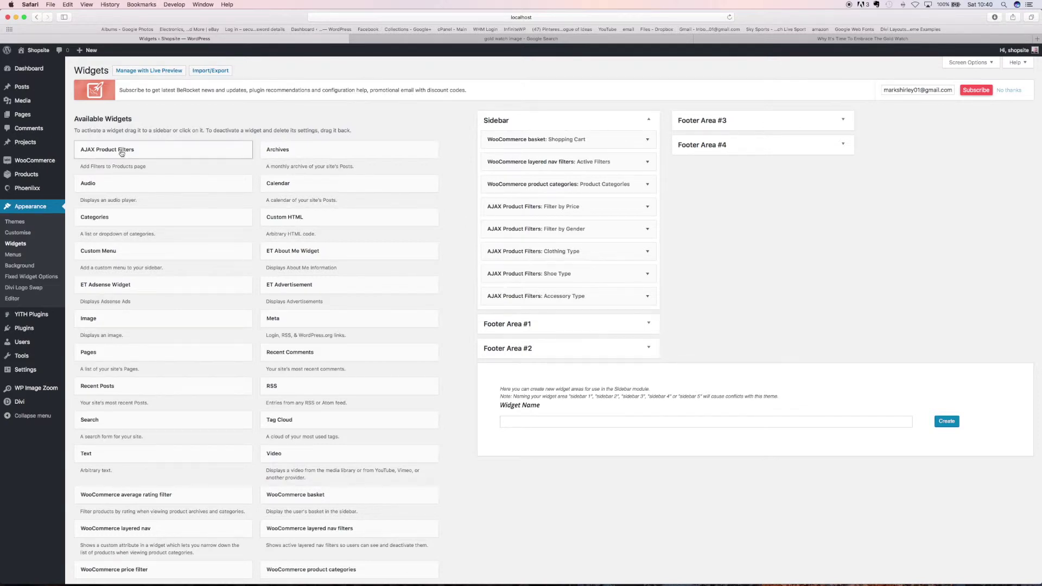
drag(111, 150, 521, 319)
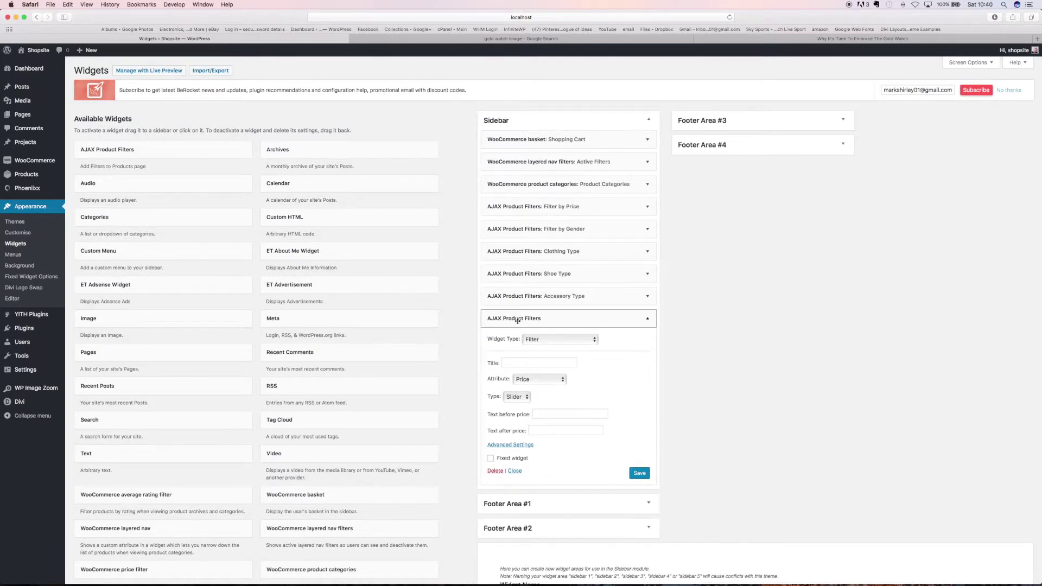
click(552, 343)
click(618, 347)
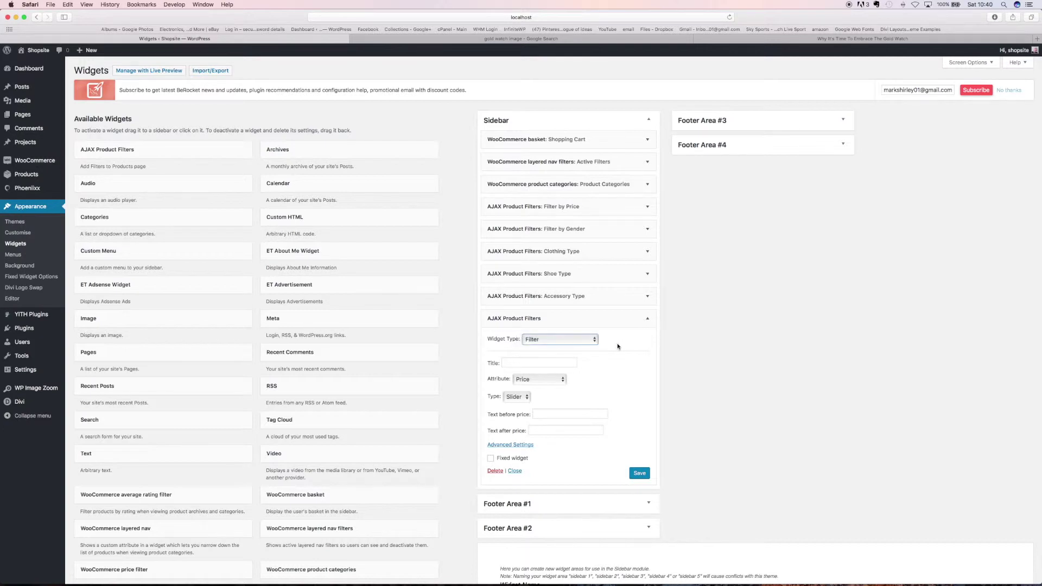
Set the new filter widget's attribute to Watch-type, title it Watch Type and save it
click(526, 381)
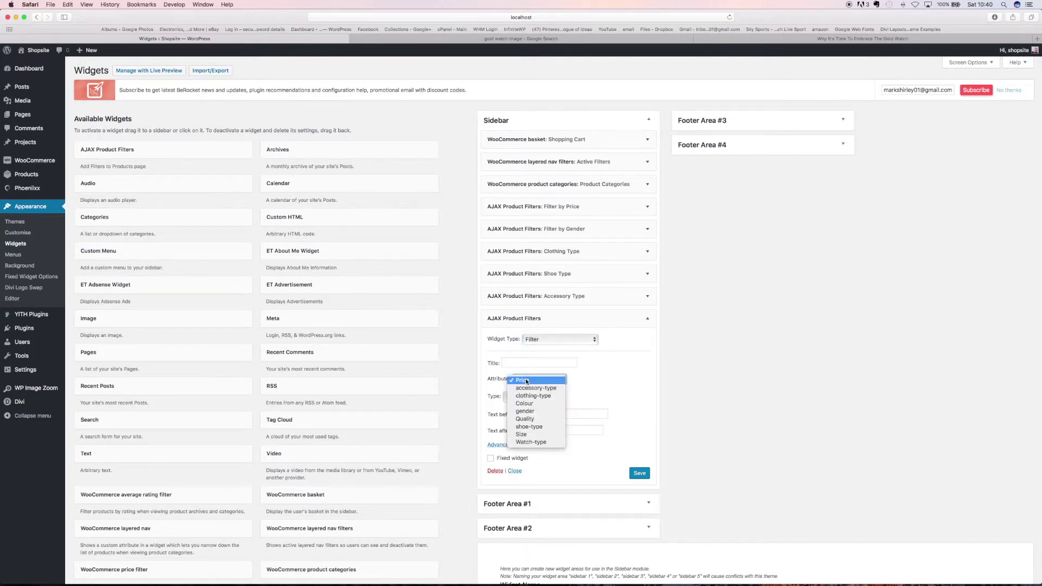
click(536, 443)
click(512, 364)
text(W)
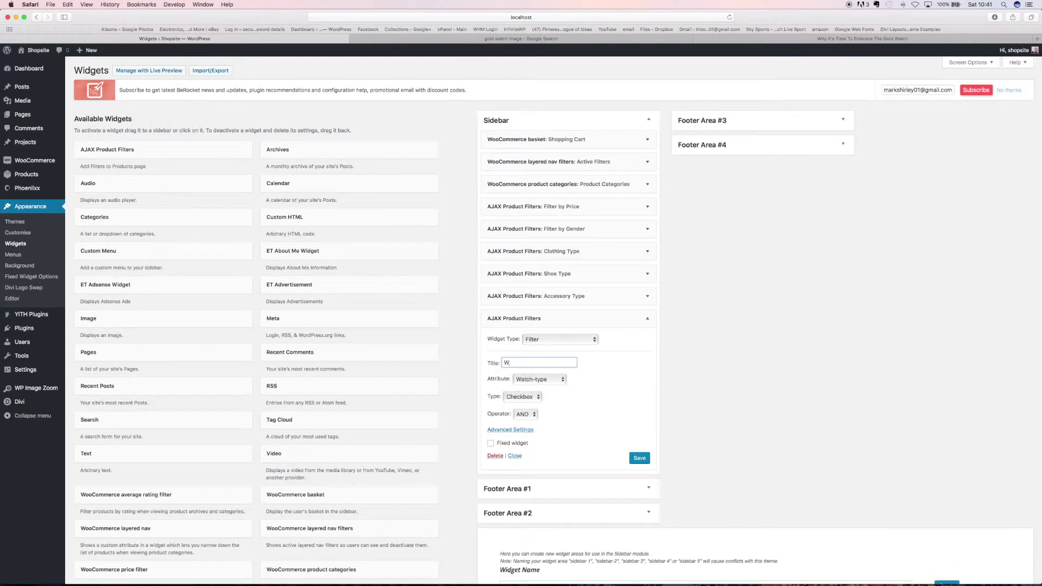
text(atch Type)
click(635, 461)
Visit the shop page, reload it and check the sidebar filters for Watch Type
mouse_move(29, 73)
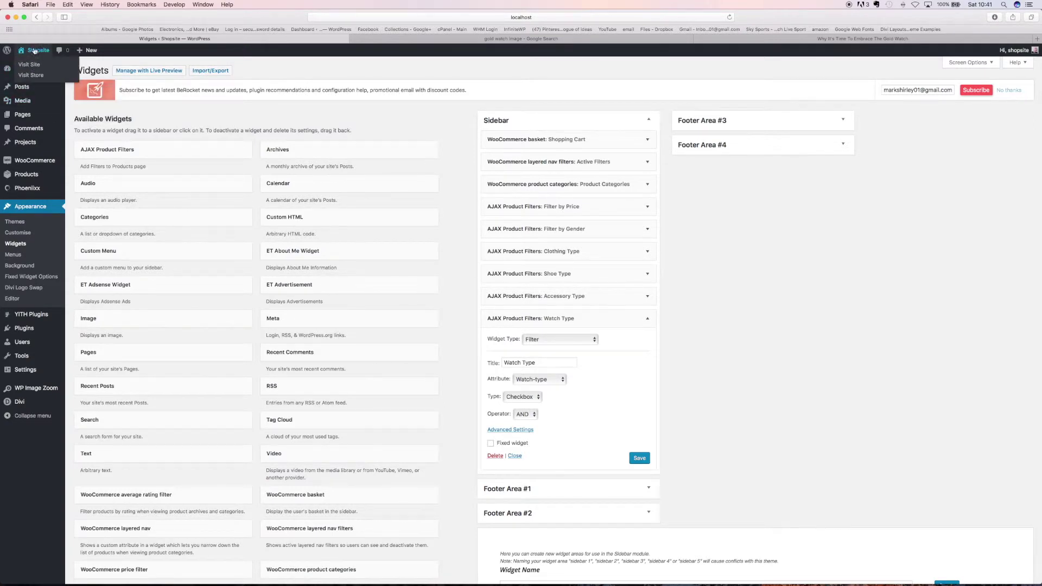
click(34, 50)
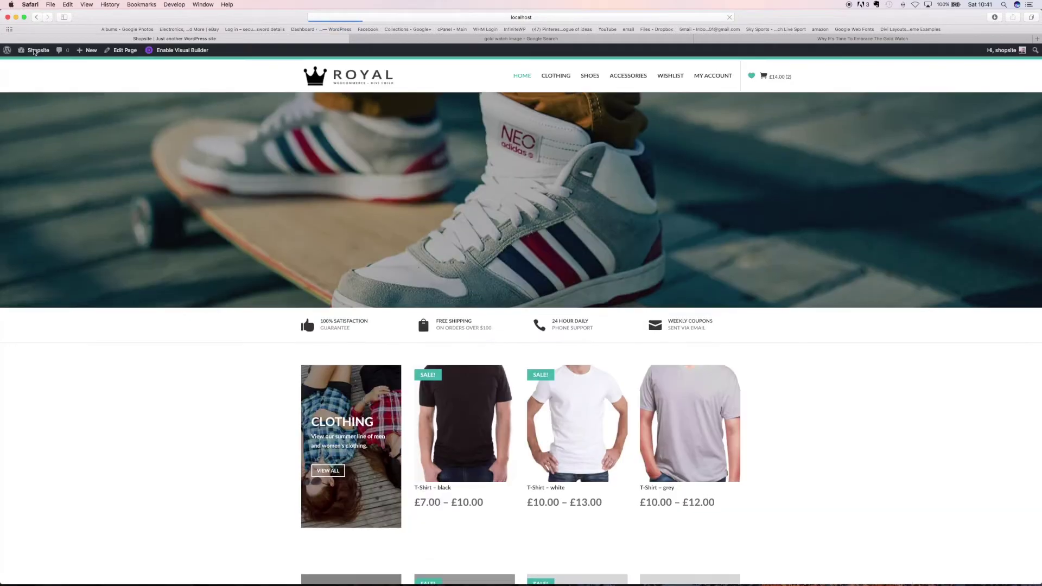
click(523, 233)
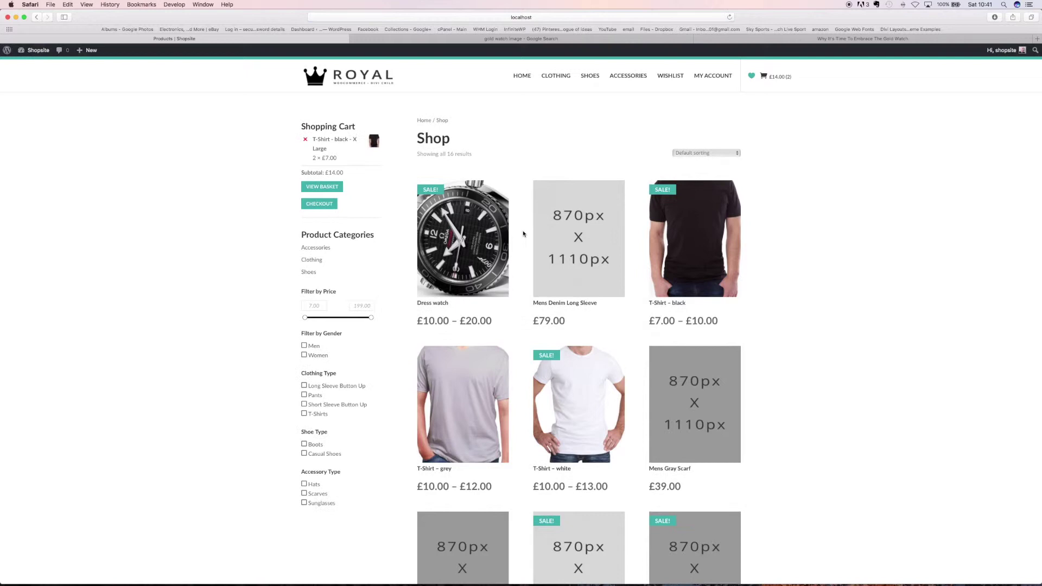
scroll(247, 300, down, 3)
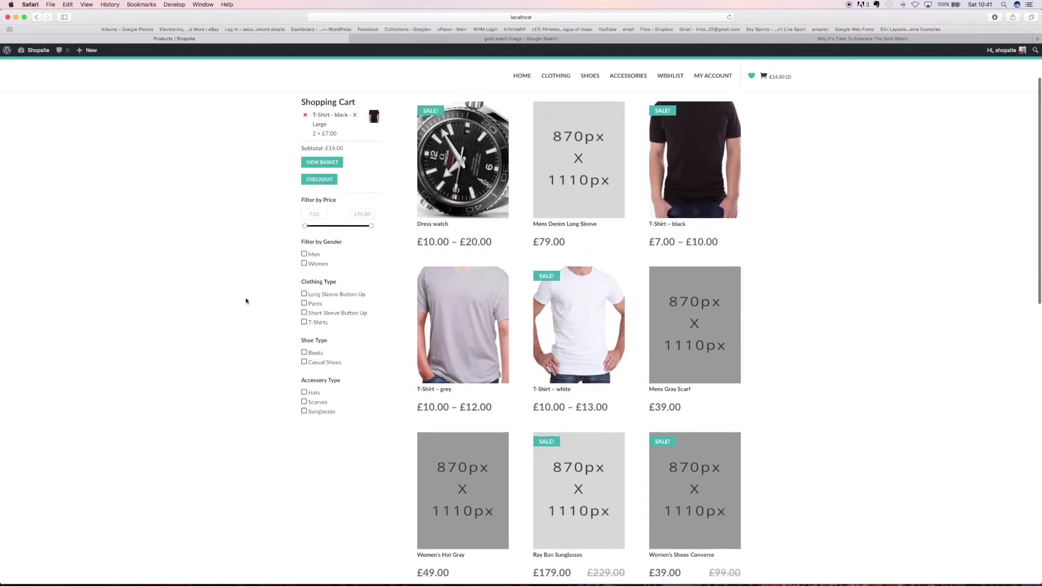
scroll(246, 301, up, 3)
click(730, 18)
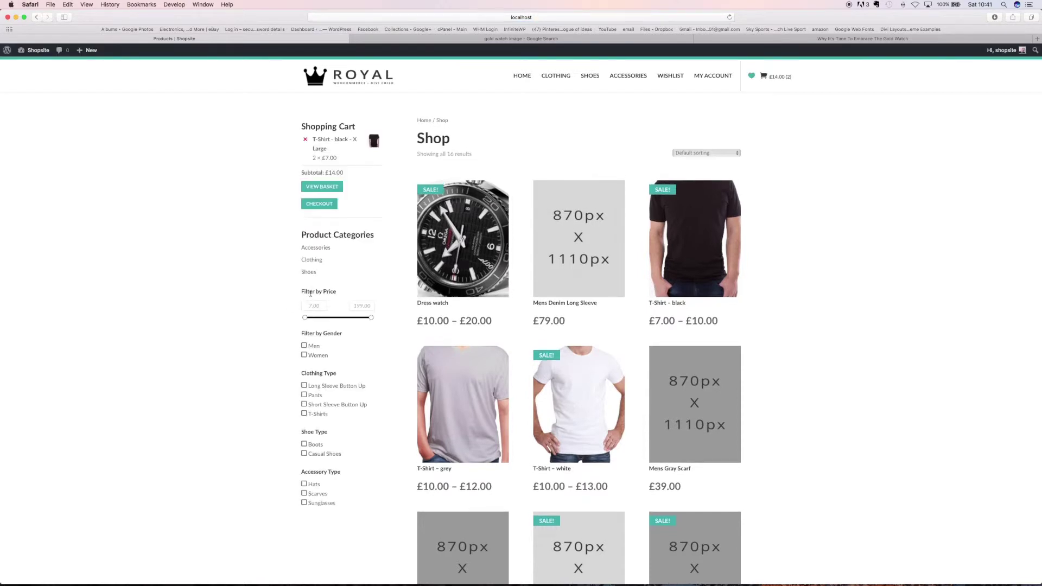
scroll(231, 315, down, 2)
scroll(230, 315, down, 2)
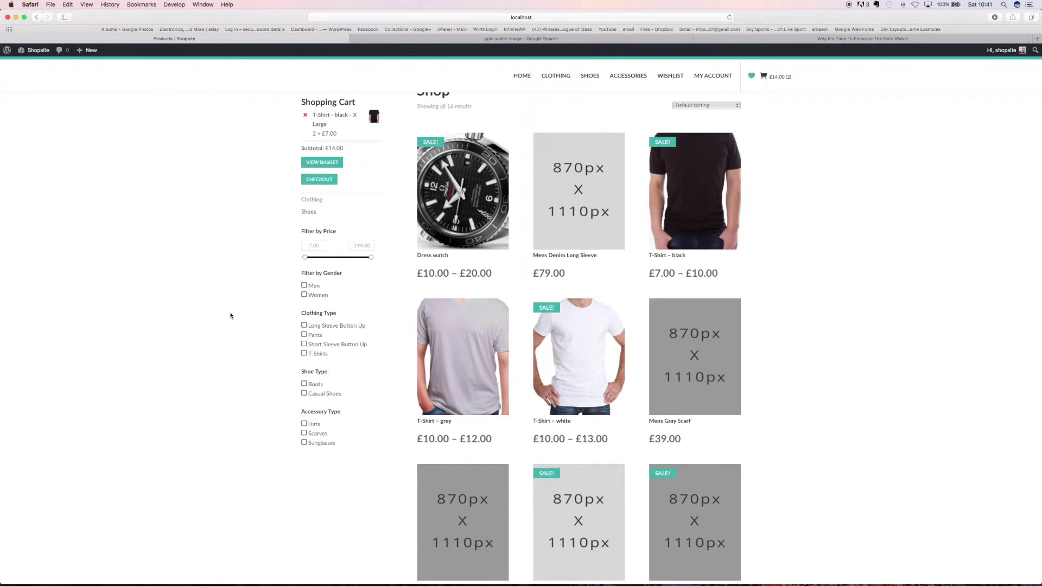
Open the Dress watch product from the shop for editing and add the Watch-type attribute to its product data
click(470, 207)
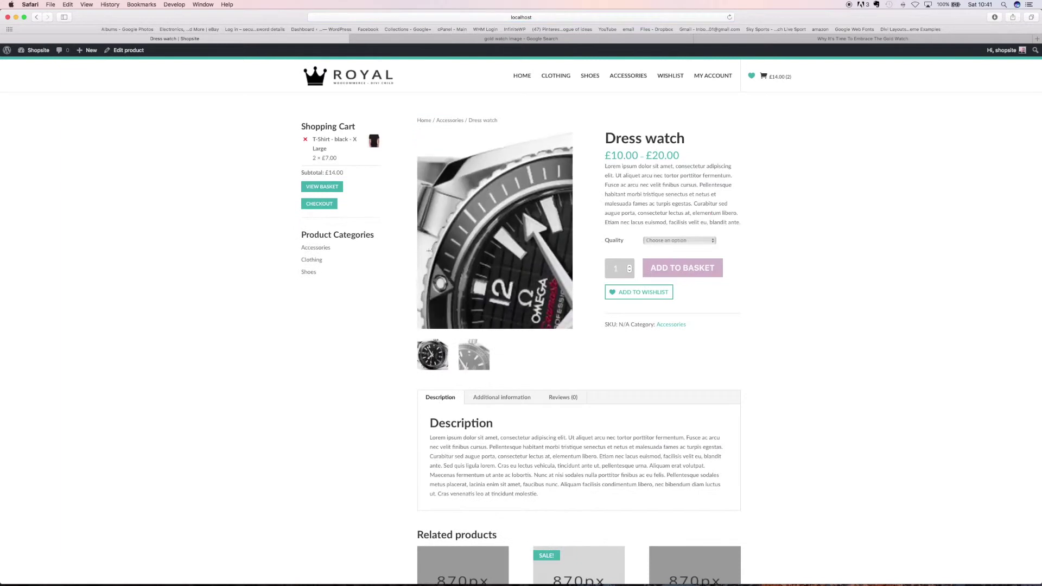
click(133, 52)
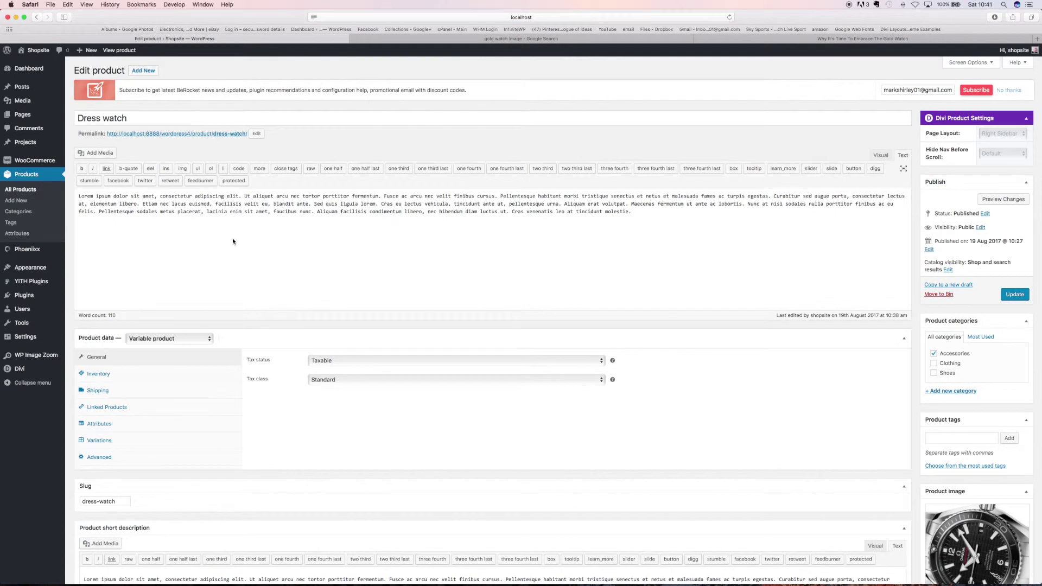
click(106, 425)
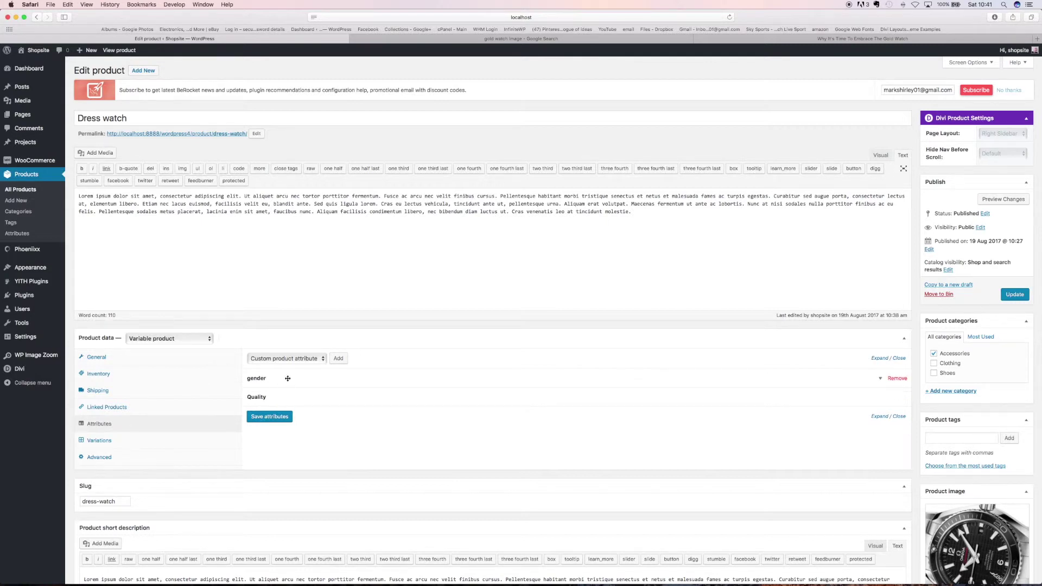
click(275, 360)
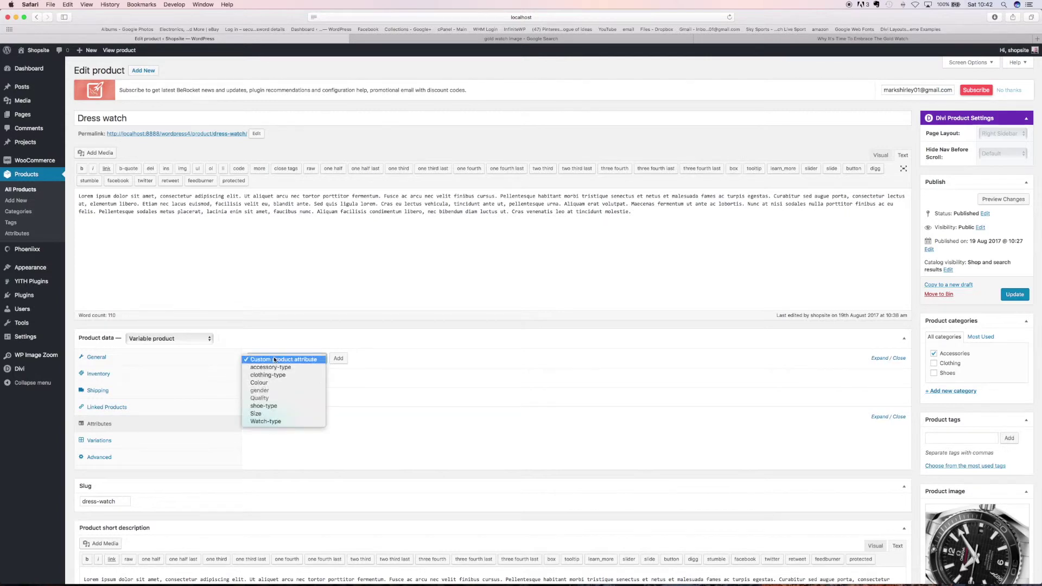
click(272, 422)
click(342, 358)
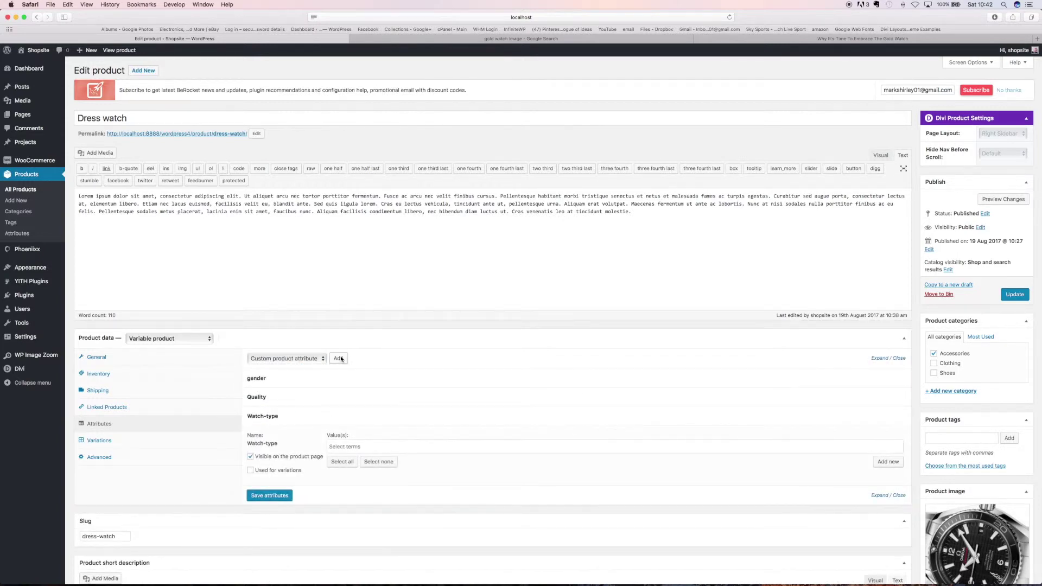
Set the Watch-type attribute's value to Dress, save the attributes and update the product
click(331, 446)
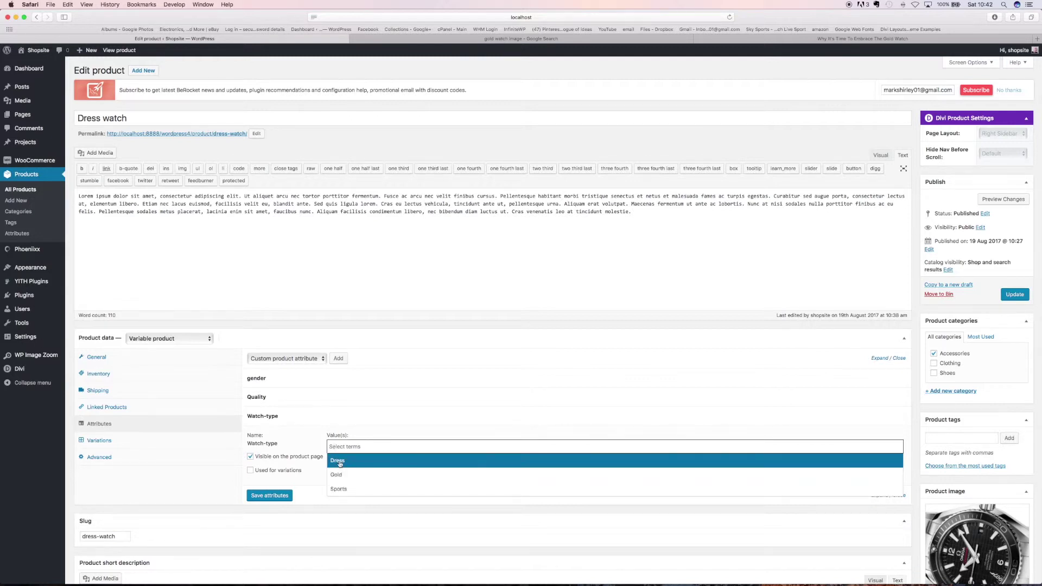
click(340, 463)
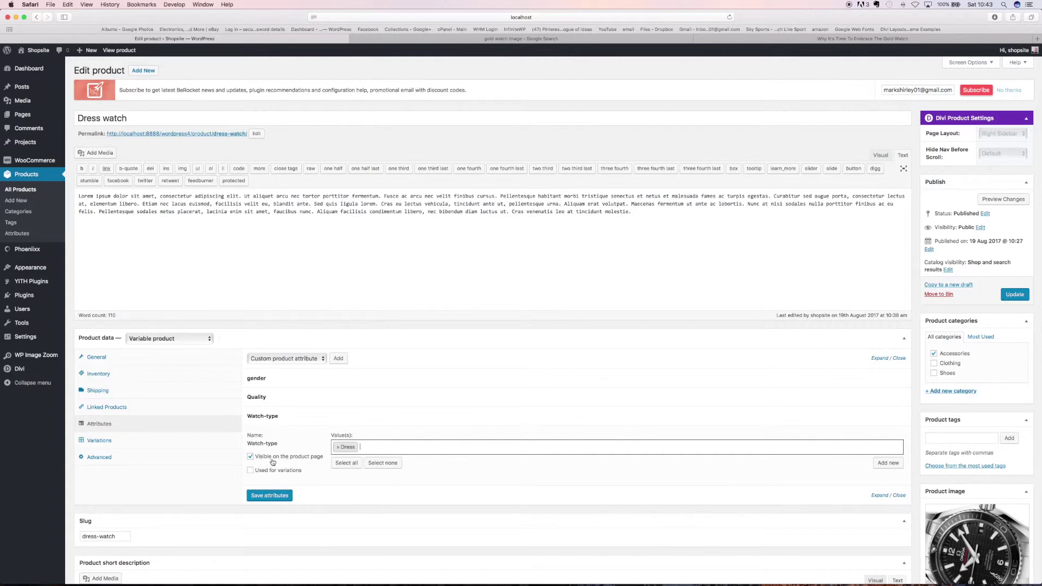
click(263, 496)
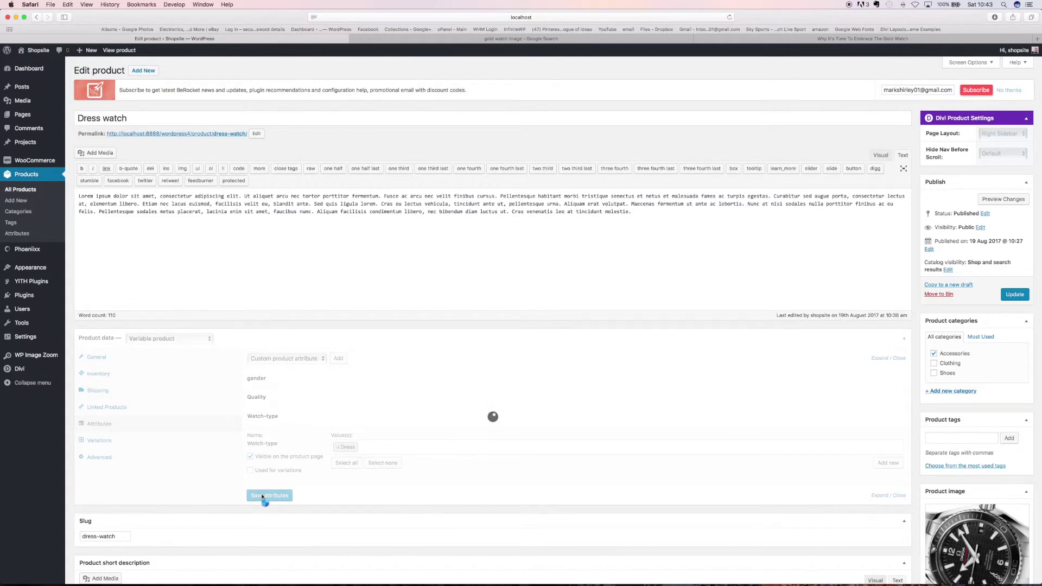
click(1014, 295)
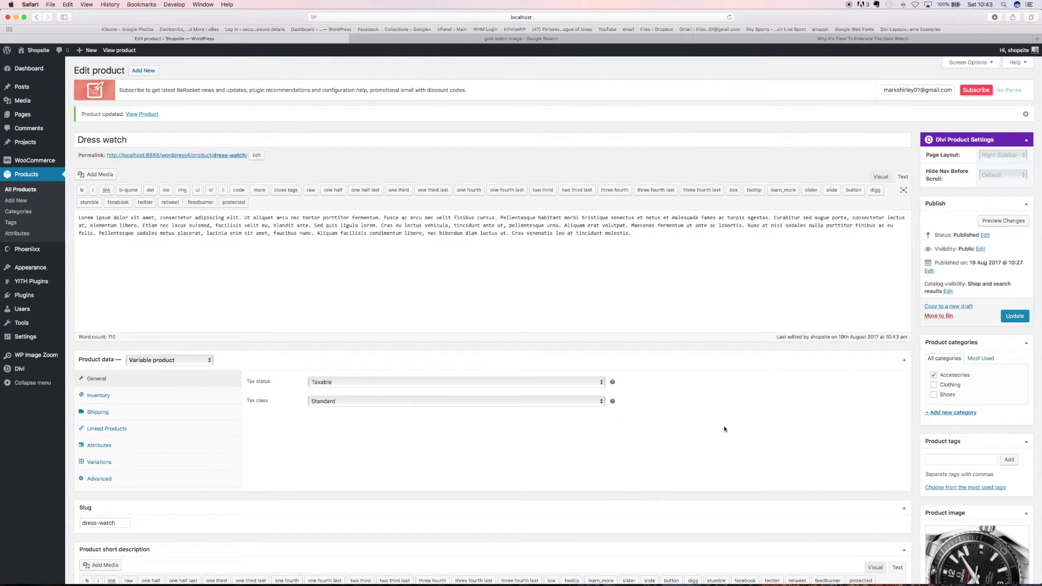
scroll(724, 430, down, 5)
scroll(724, 428, up, 5)
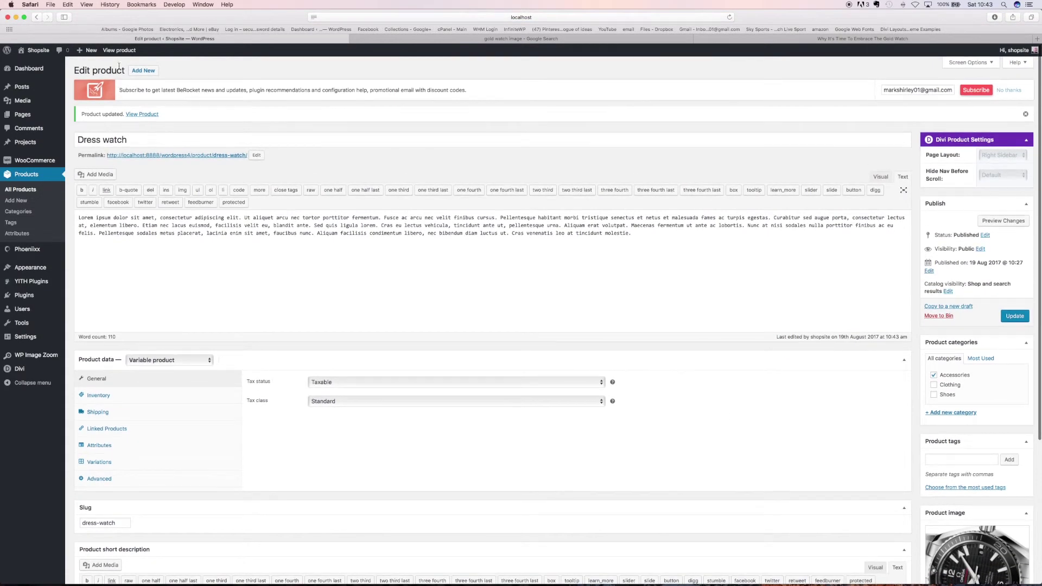
View the Dress watch product, go to the shop page through the home page and check the sidebar for the Watch Type filter
click(117, 52)
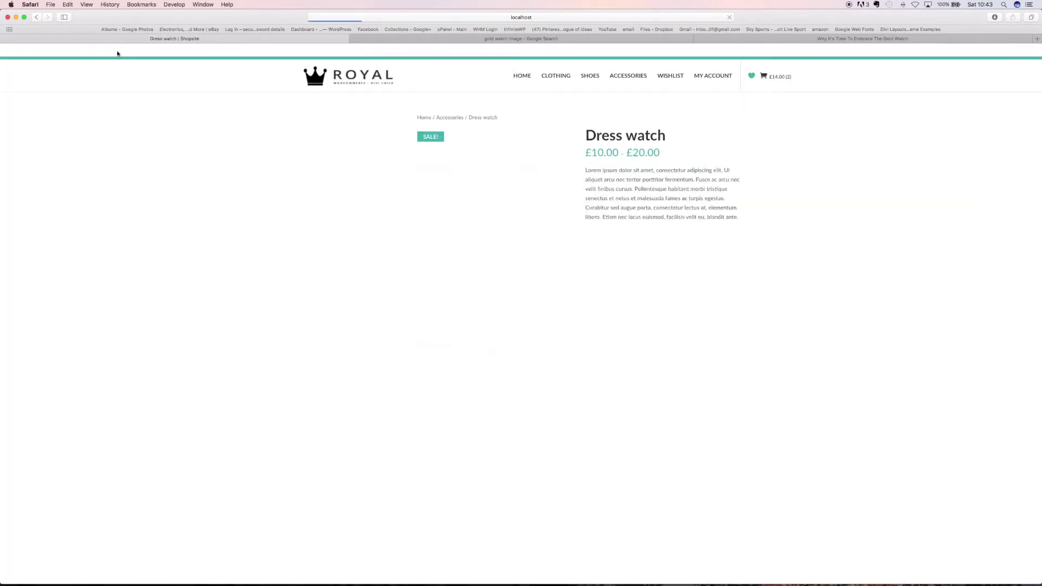
click(342, 76)
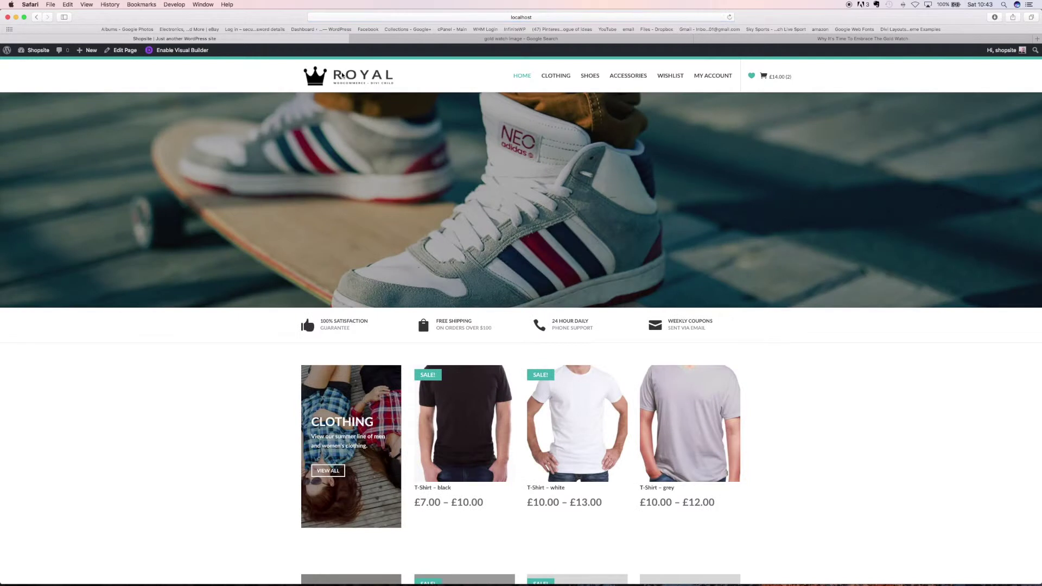
click(517, 233)
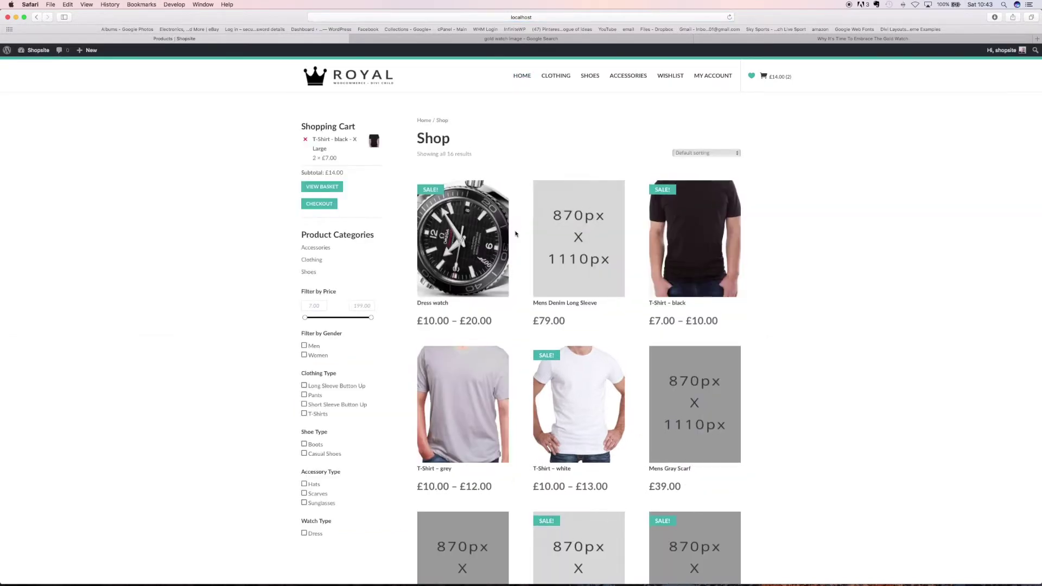
scroll(223, 267, down, 5)
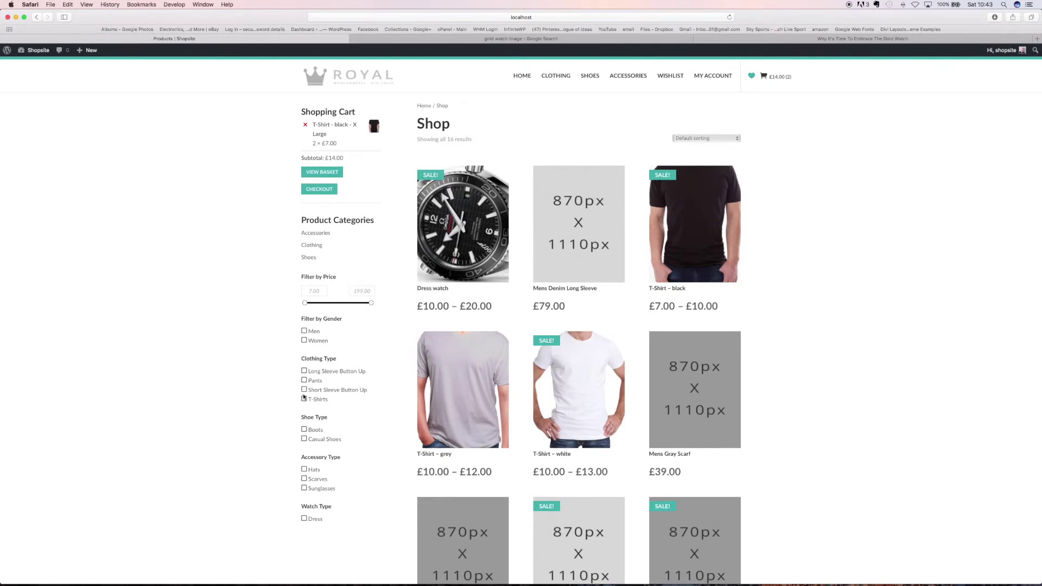
scroll(244, 383, down, 5)
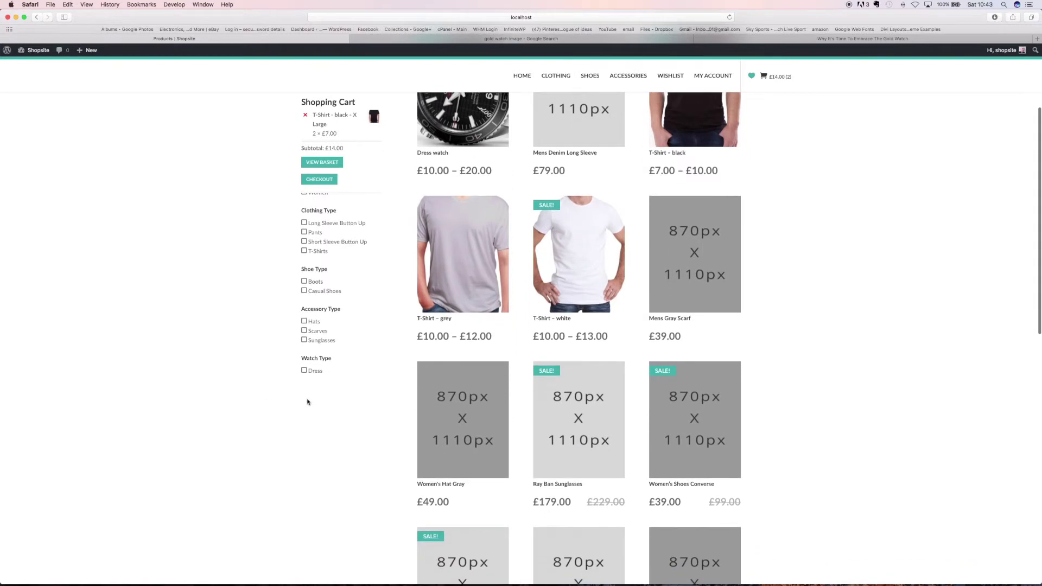
scroll(254, 385, up, 4)
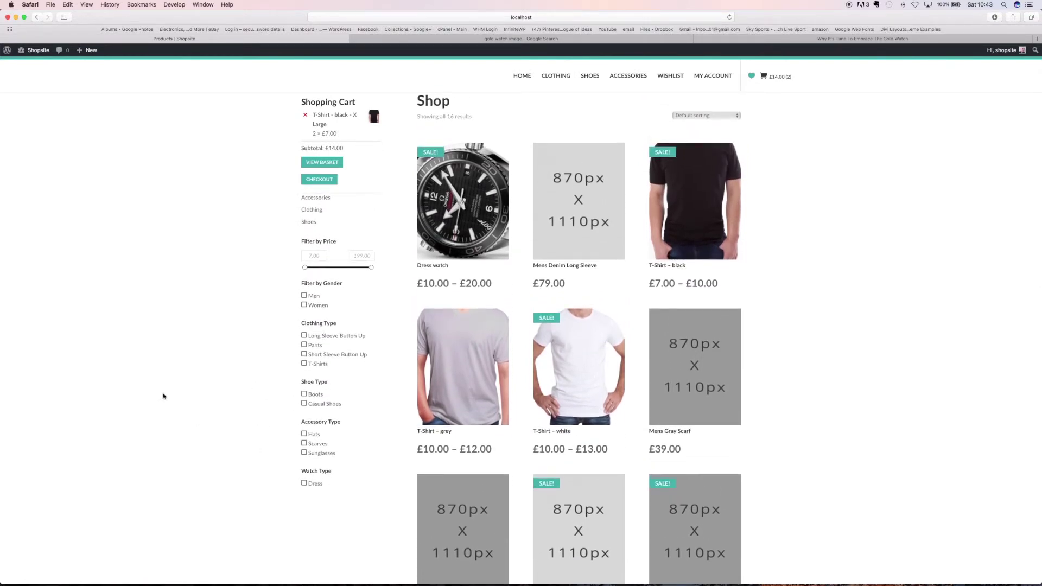
scroll(163, 396, up, 2)
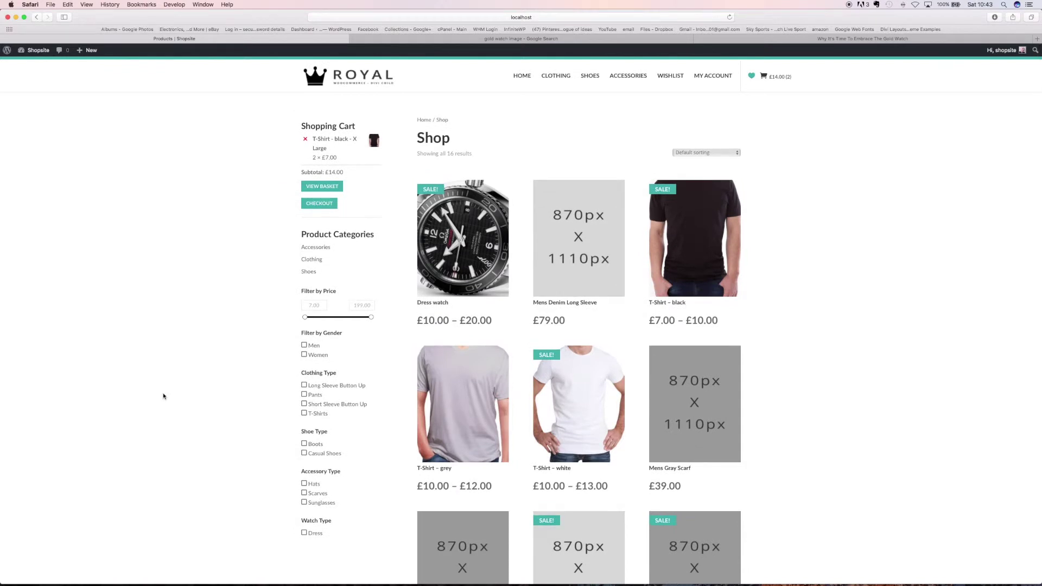
Review the product attributes list and the Sidebar's filter widgets in the site admin
click(32, 65)
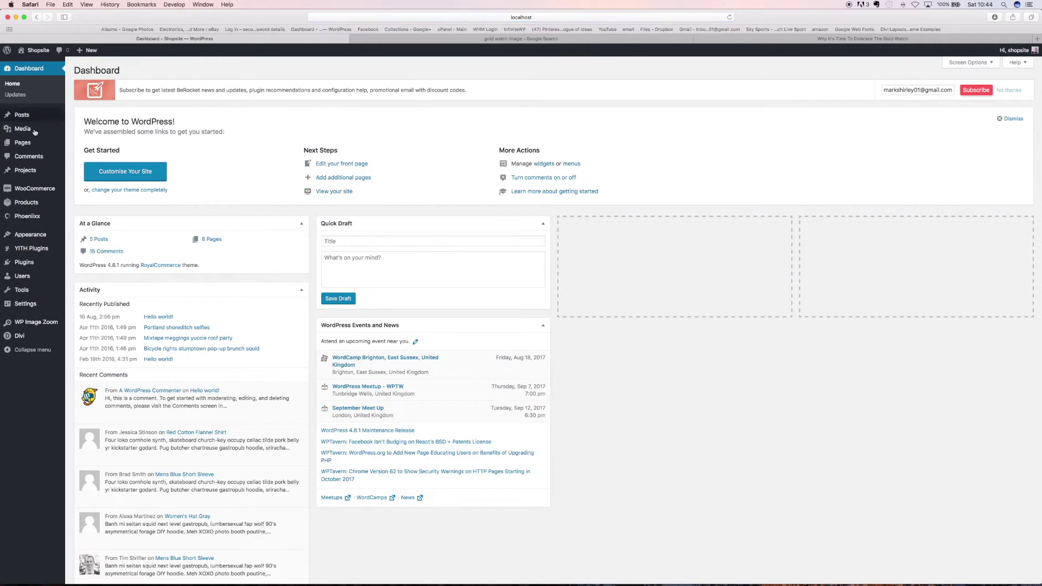
mouse_move(40, 238)
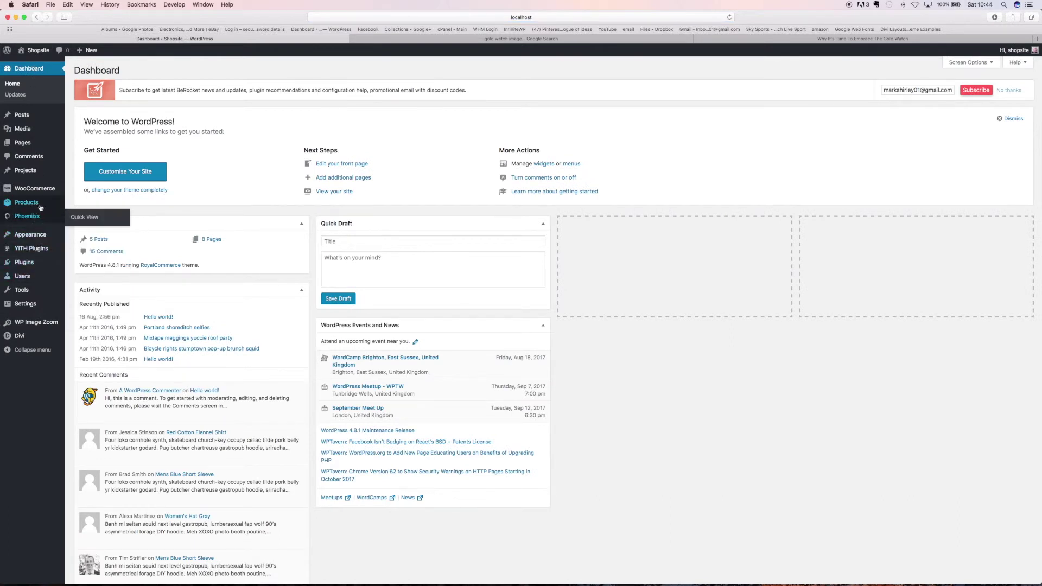
mouse_move(41, 206)
click(84, 248)
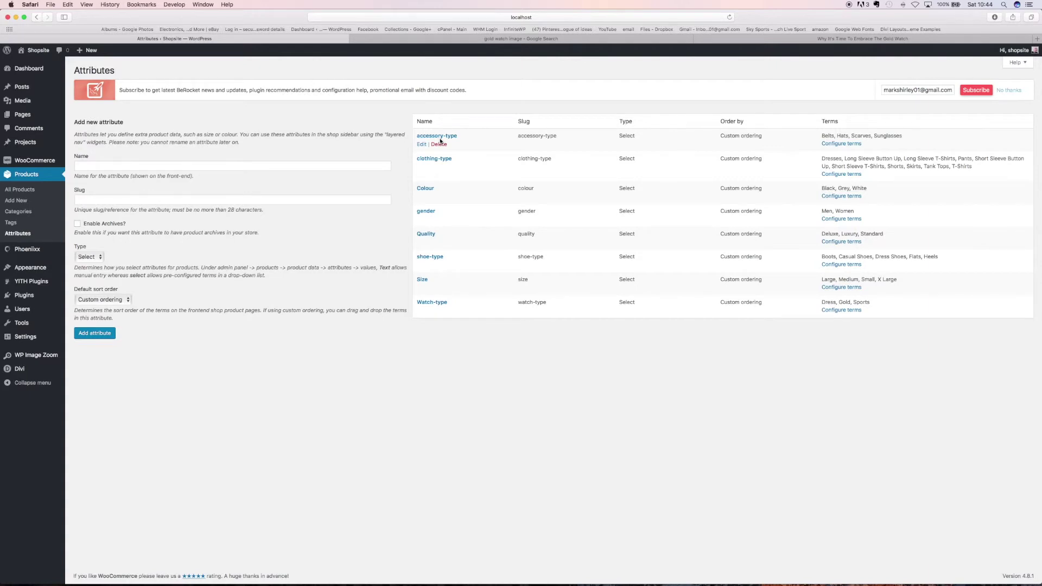
mouse_move(24, 268)
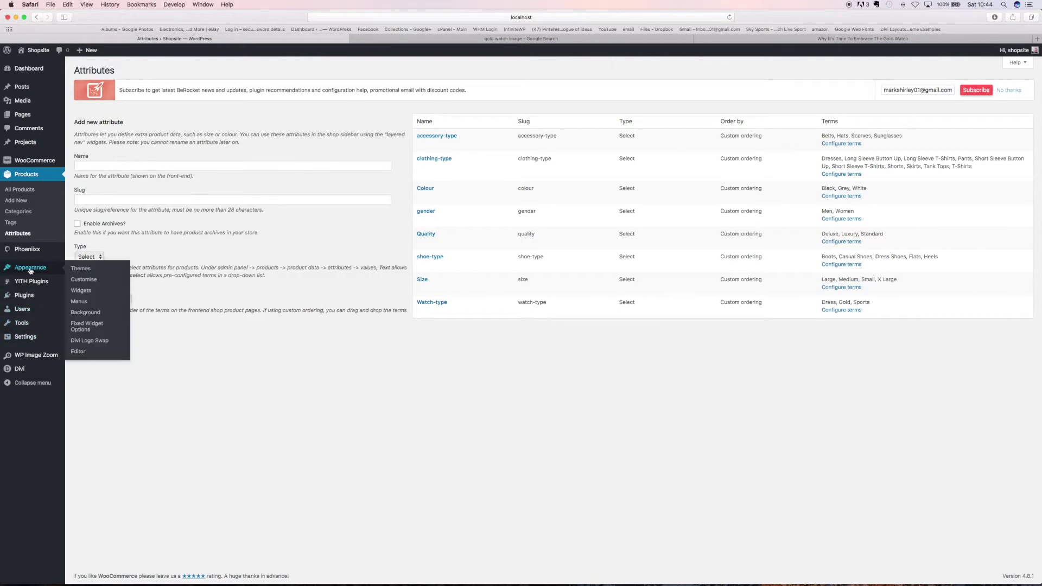
click(84, 292)
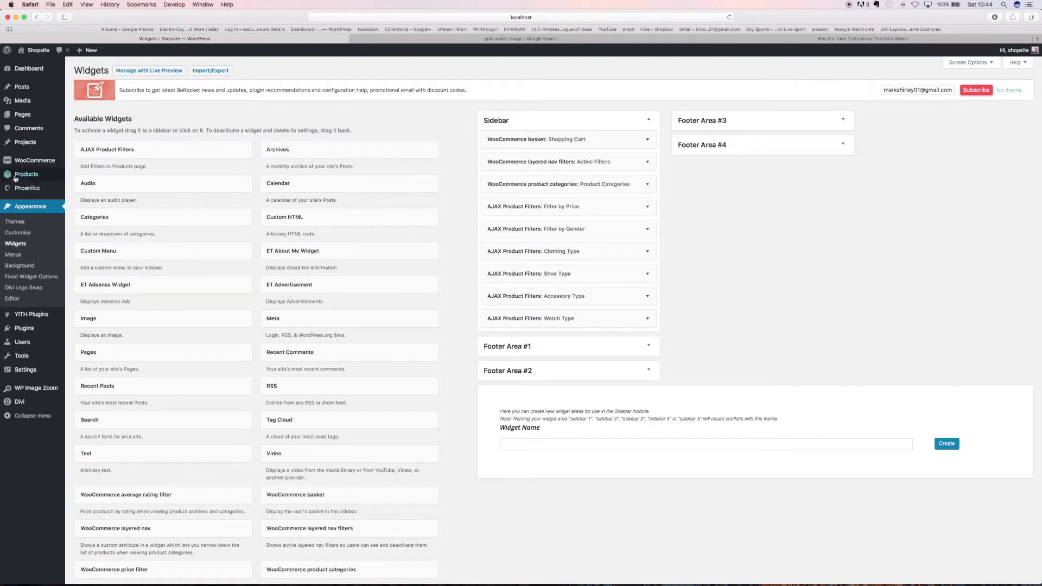
Open the product categories and review the existing Accessories, Clothing and Shoes entries
mouse_move(16, 176)
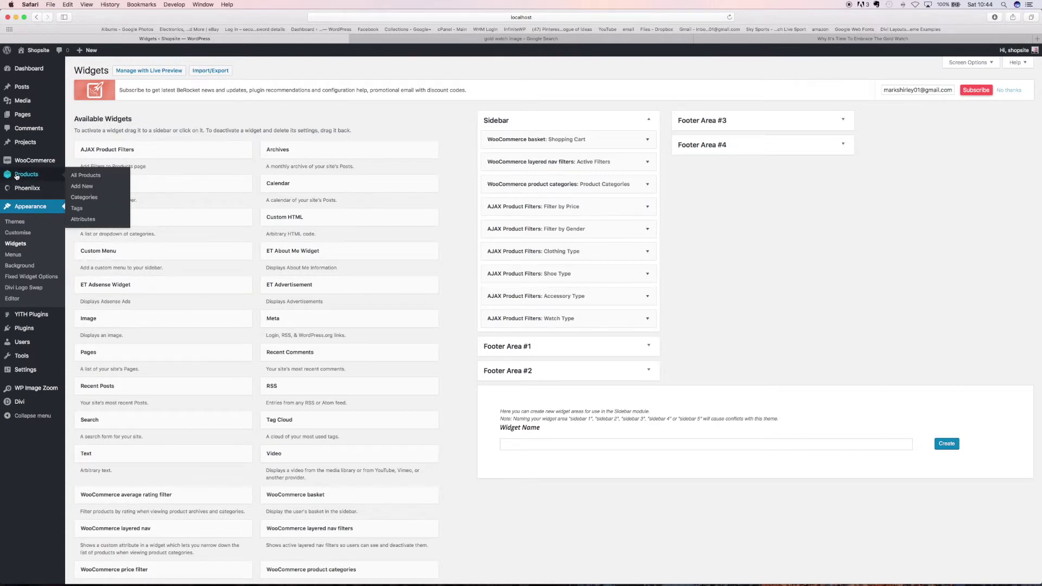
click(85, 199)
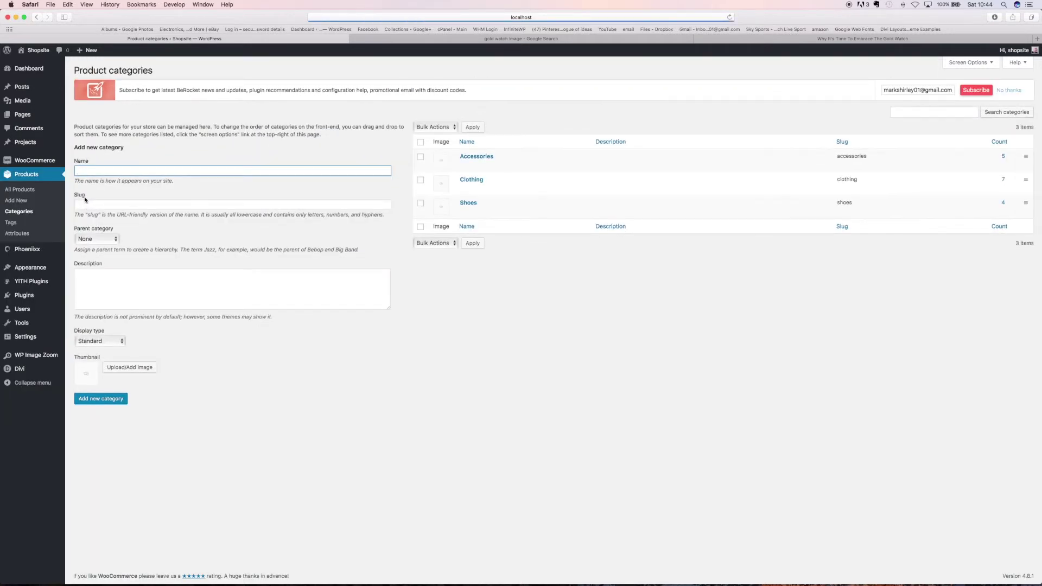
mouse_move(463, 187)
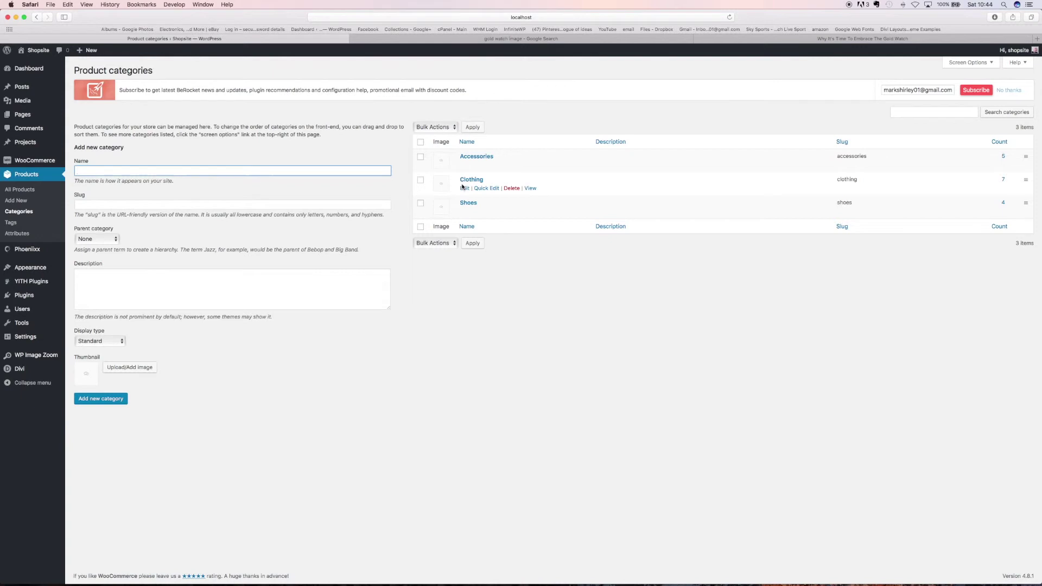
mouse_move(477, 210)
Visit the shop page from the home page, view the Shoes category and open its edit page
click(30, 65)
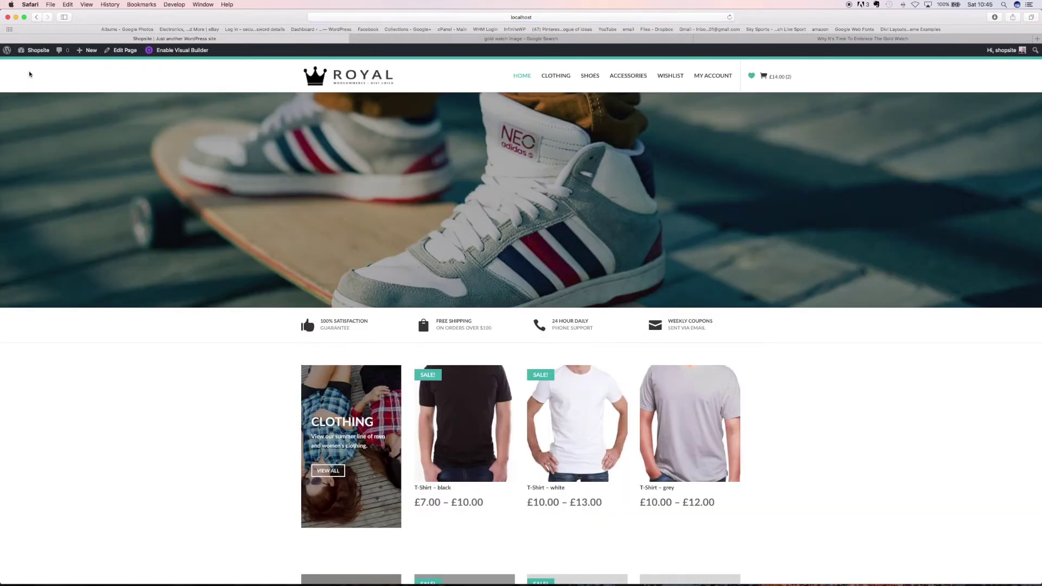
click(519, 232)
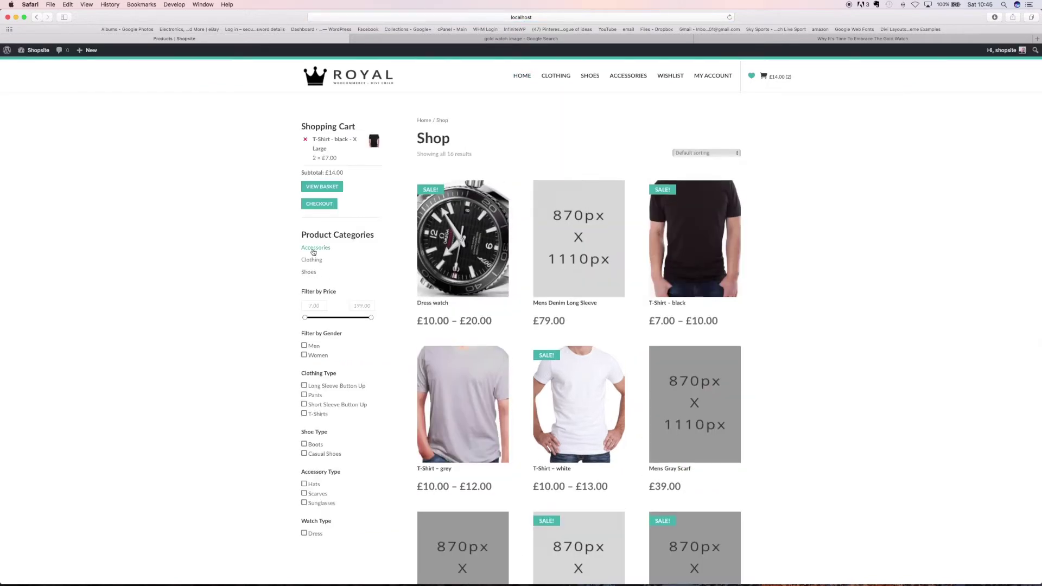
click(310, 274)
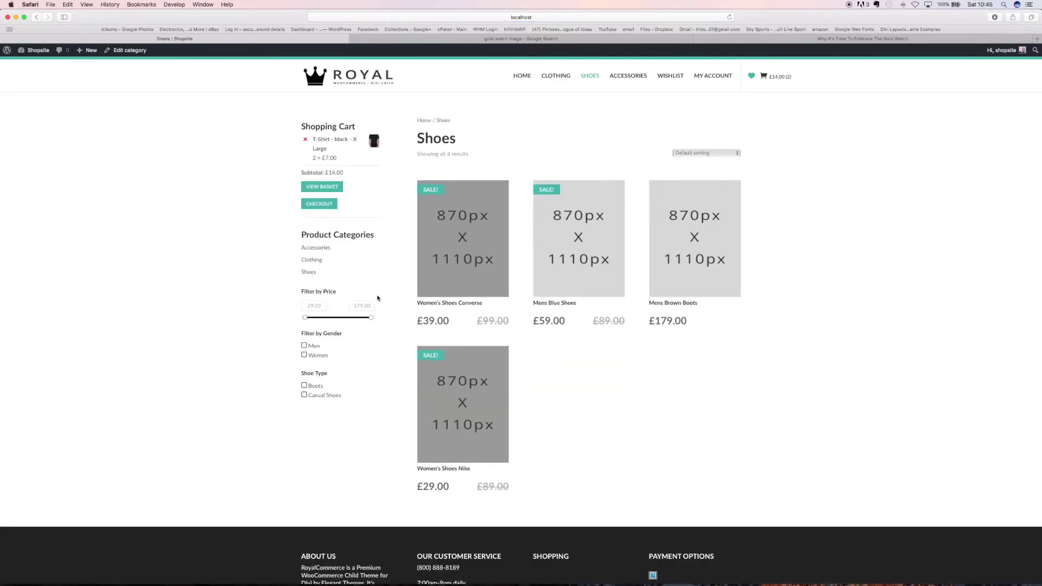
click(126, 50)
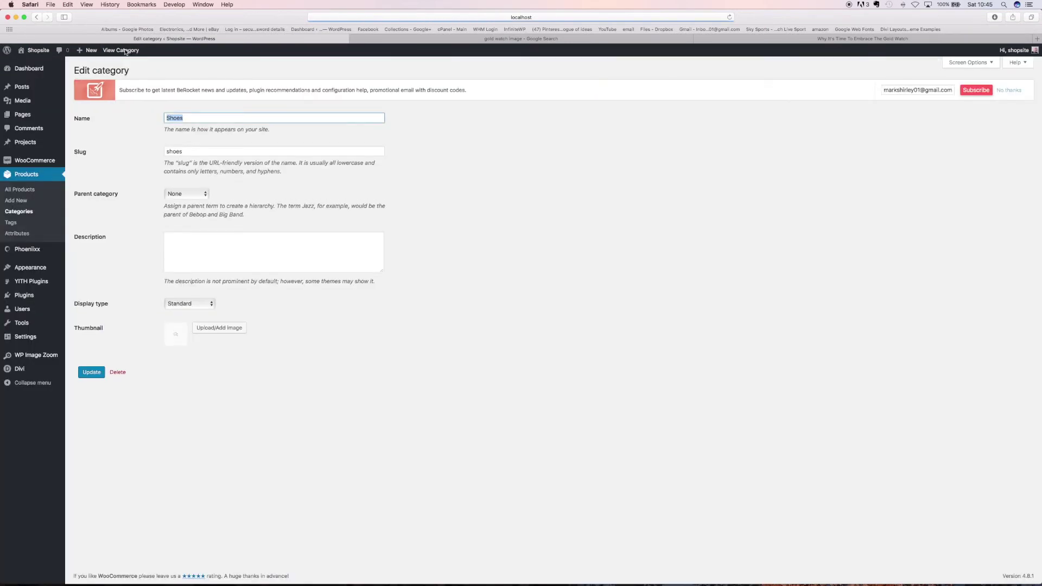
Return to the site's home page and look over its Clothing, Shoes and Accessories product sections
click(35, 51)
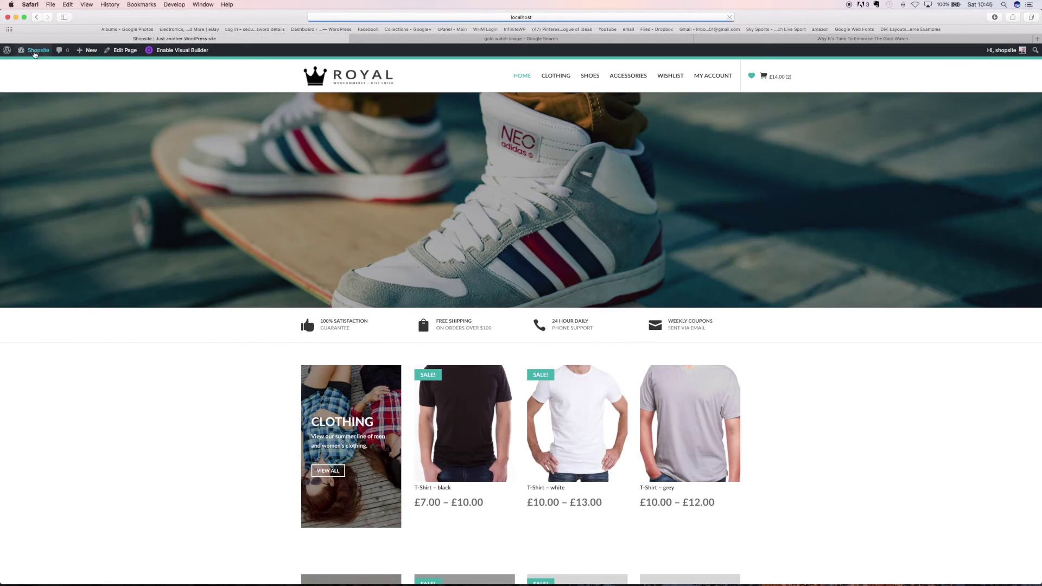
scroll(126, 338, down, 3)
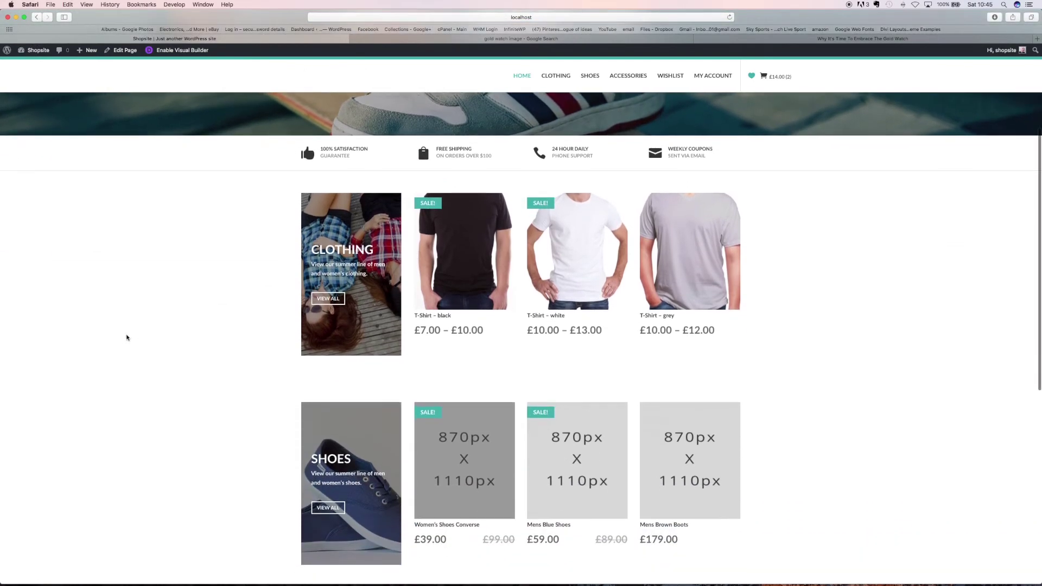
scroll(127, 338, down, 10)
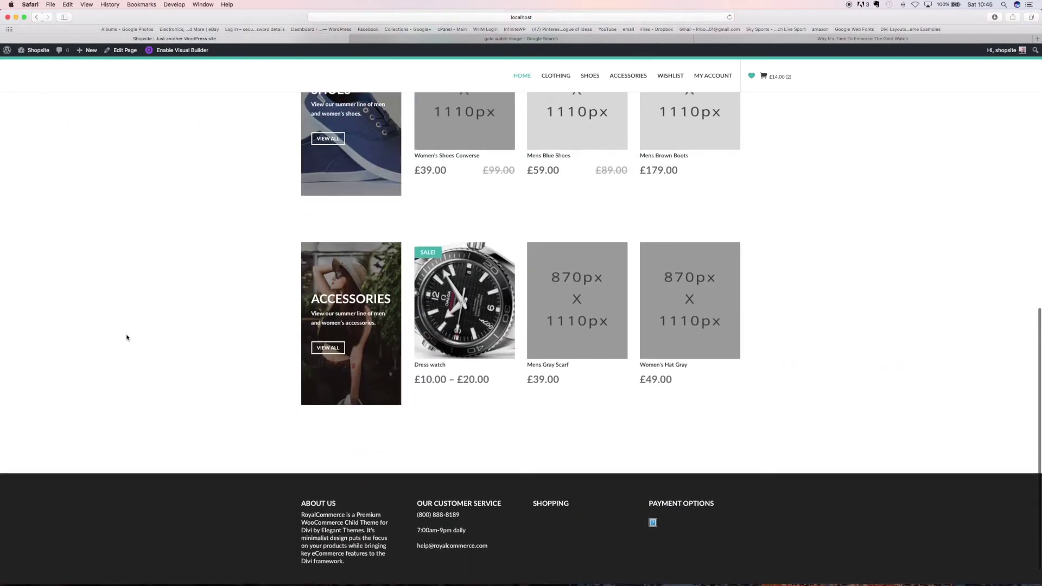
scroll(127, 337, up, 8)
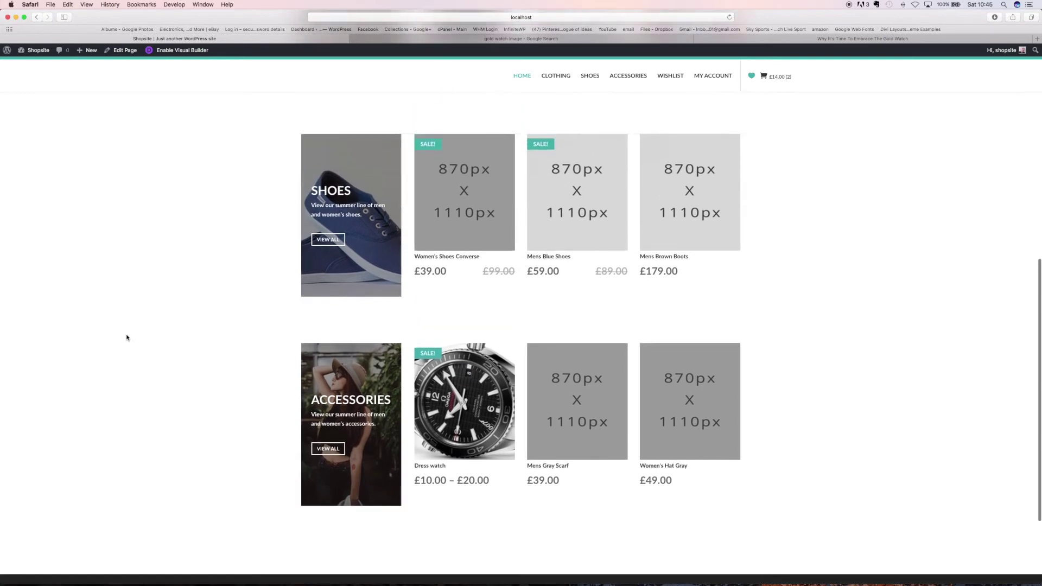
scroll(126, 338, up, 3)
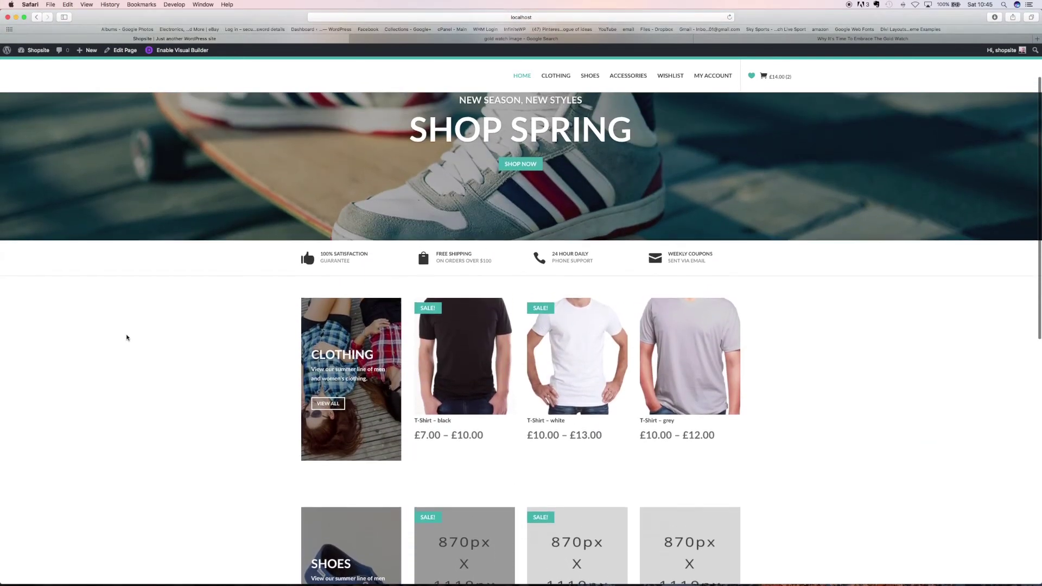
scroll(126, 338, down, 5)
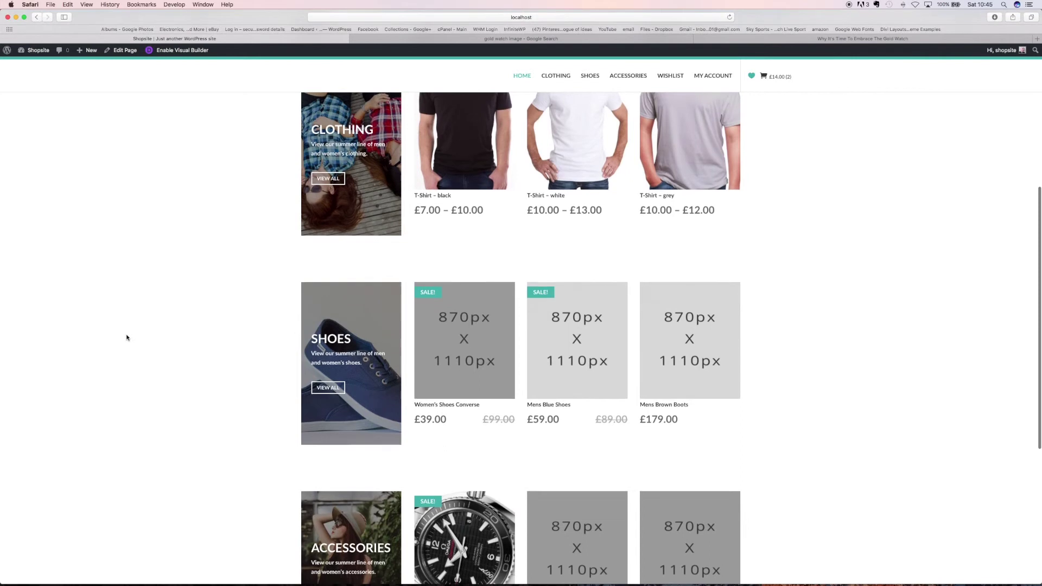
Compare the T-shirt, shoe and watch listings shown beside the category banners on the home page
scroll(126, 338, up, 3)
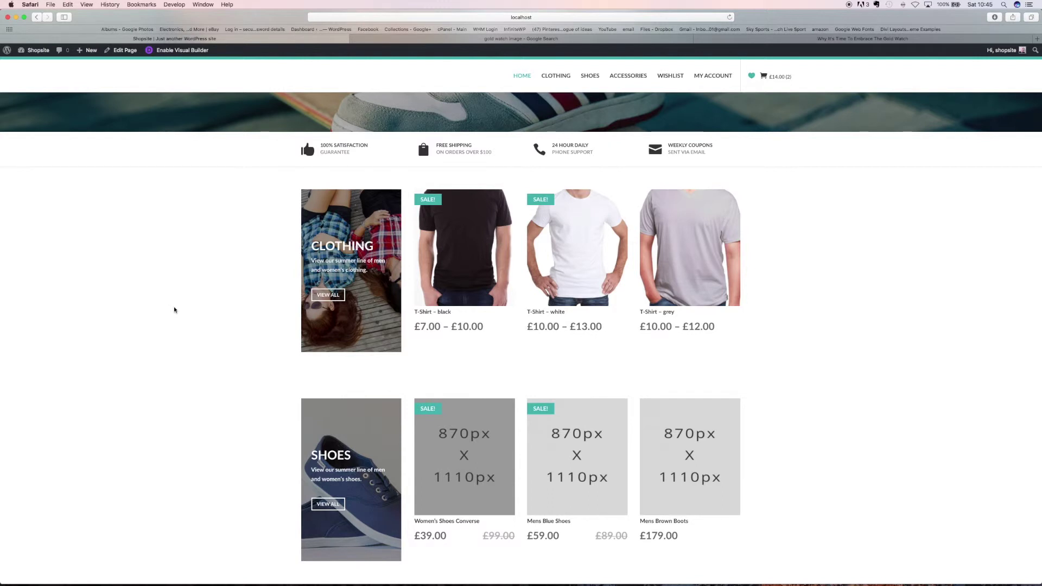
scroll(175, 310, down, 4)
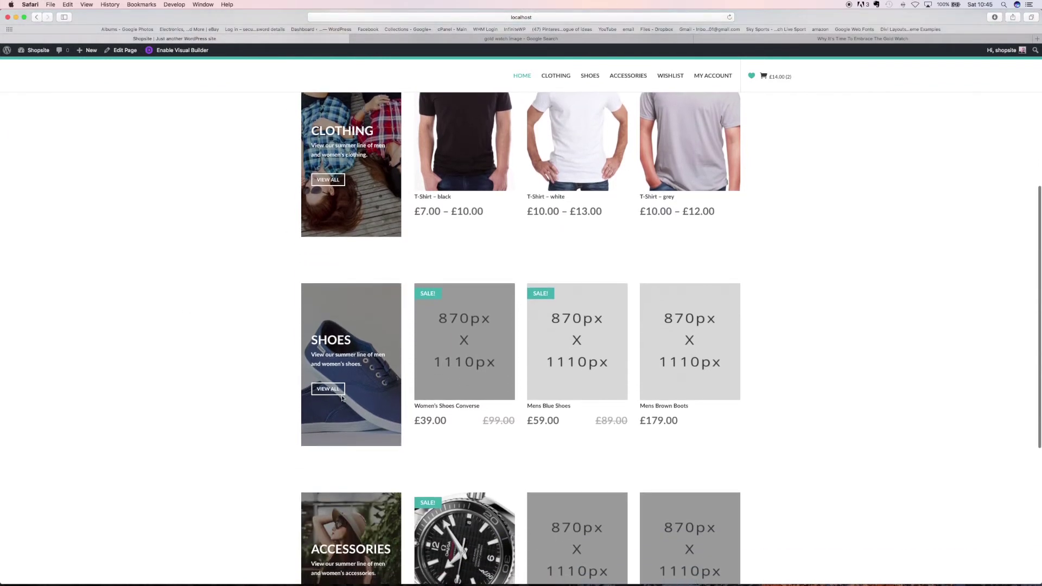
scroll(208, 410, down, 5)
scroll(209, 410, up, 12)
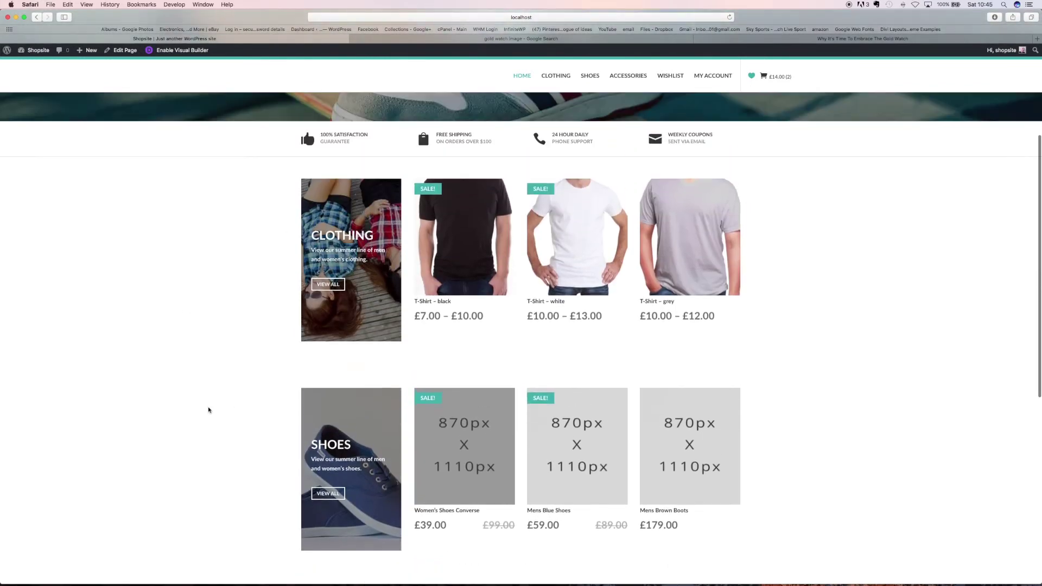
scroll(209, 411, up, 2)
Open the Home page for editing and inspect the settings of the Category 1 Products shop module
click(125, 50)
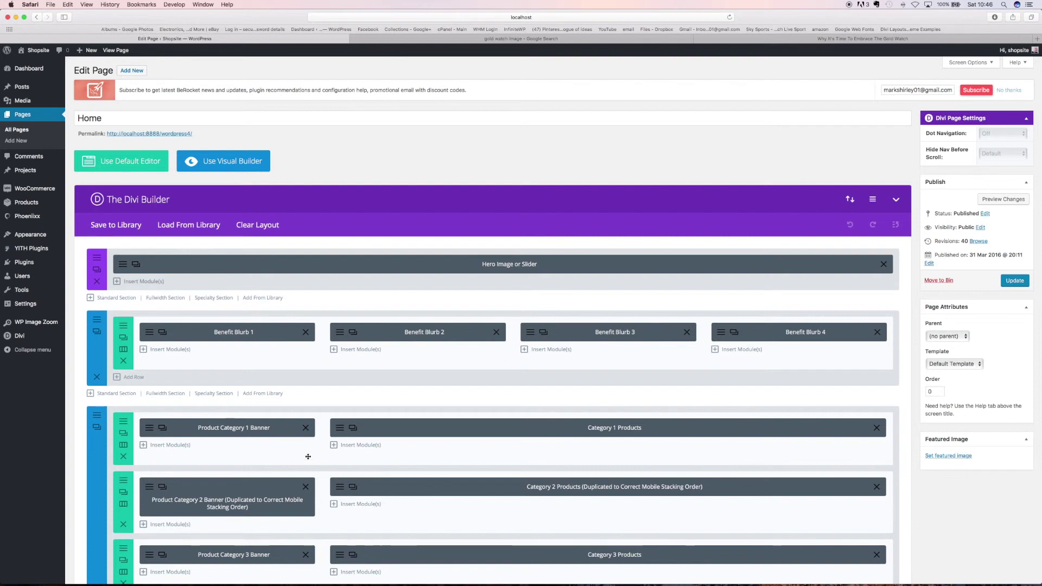
click(340, 430)
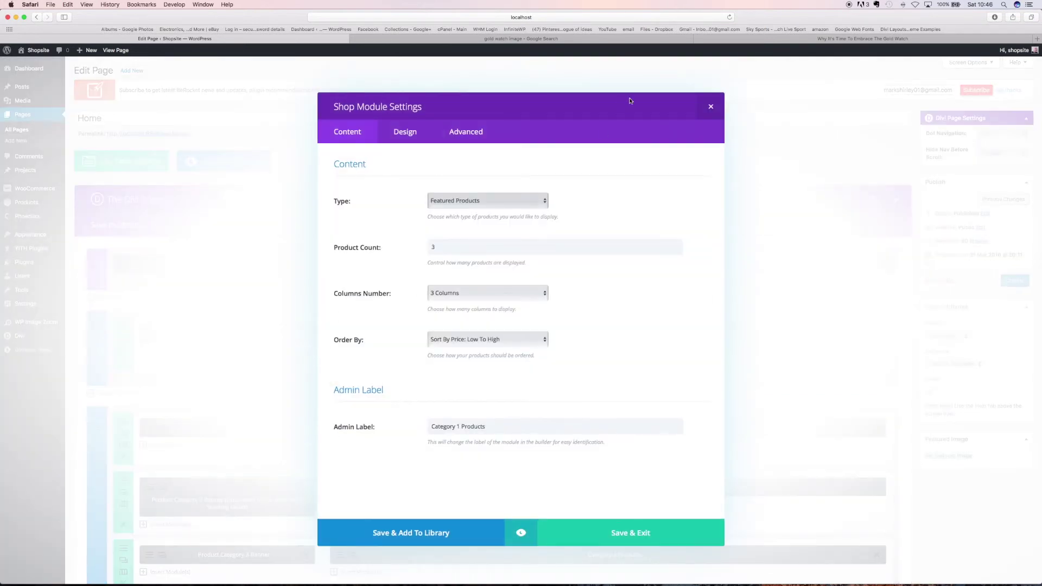
click(711, 106)
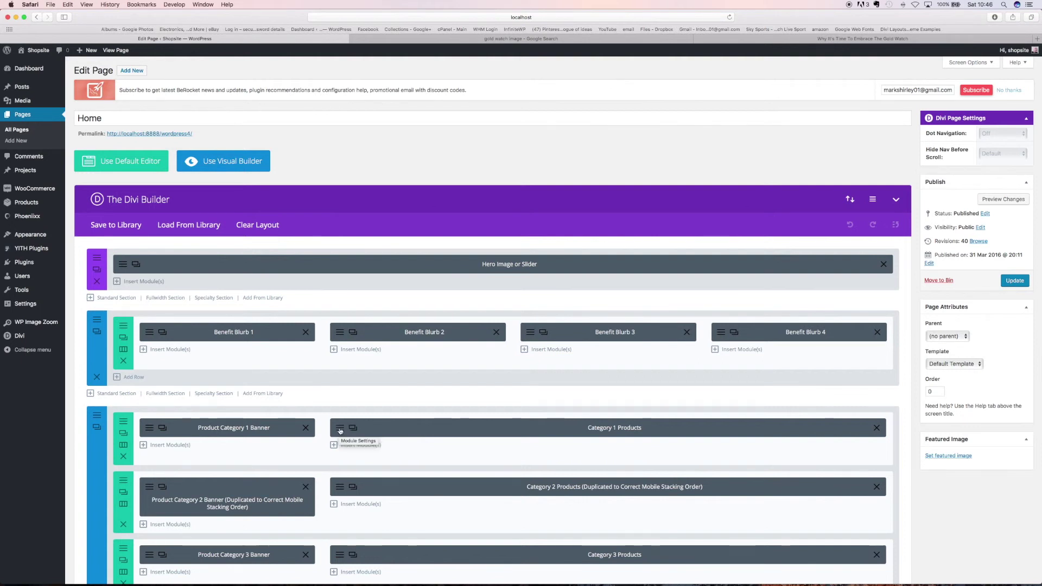
Save the Category 1 Products module with type Featured Products and order Sort By Price: Low To High, and update the Home page
click(340, 430)
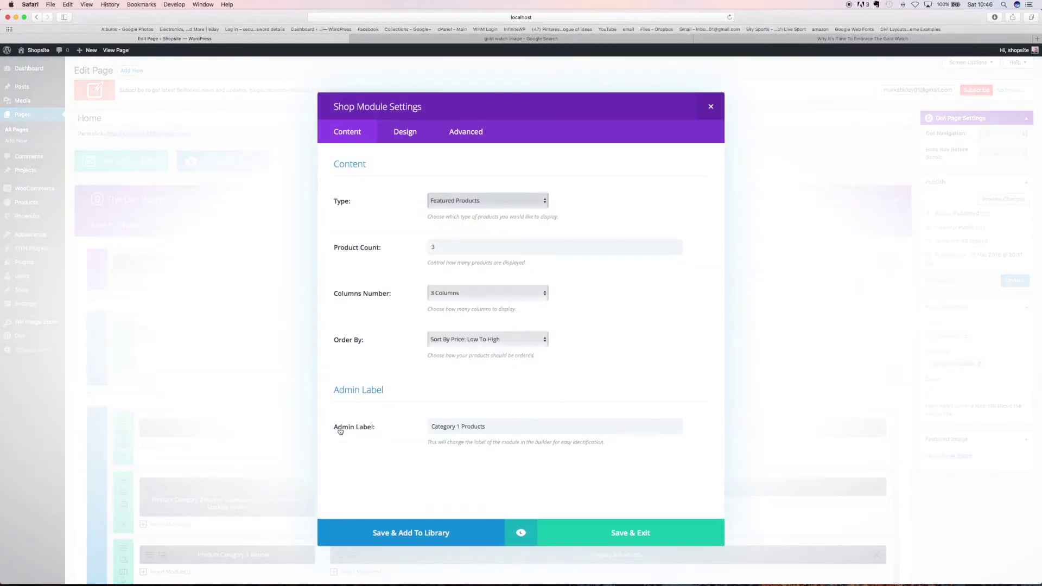
click(463, 201)
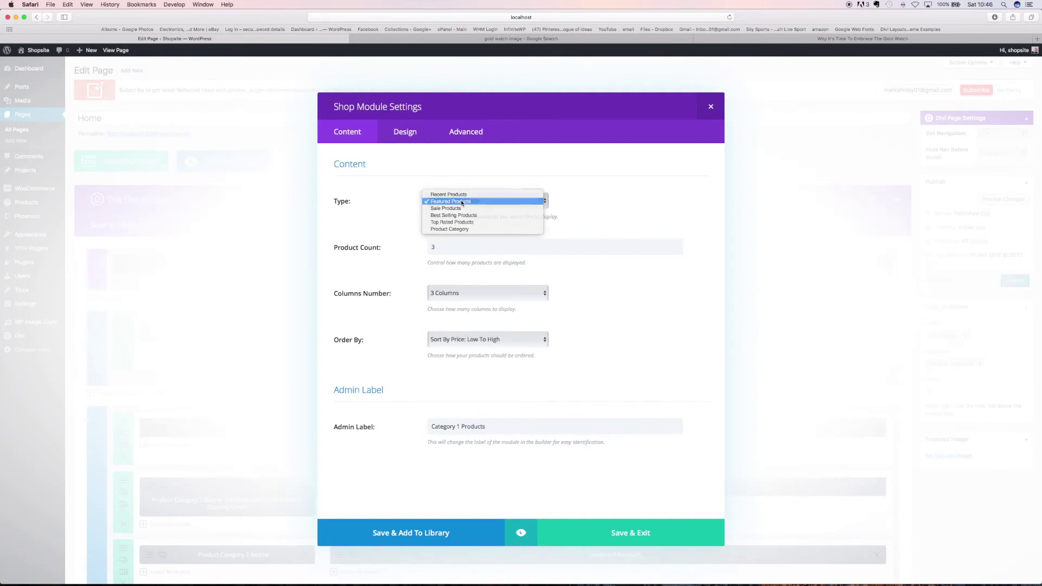
click(461, 201)
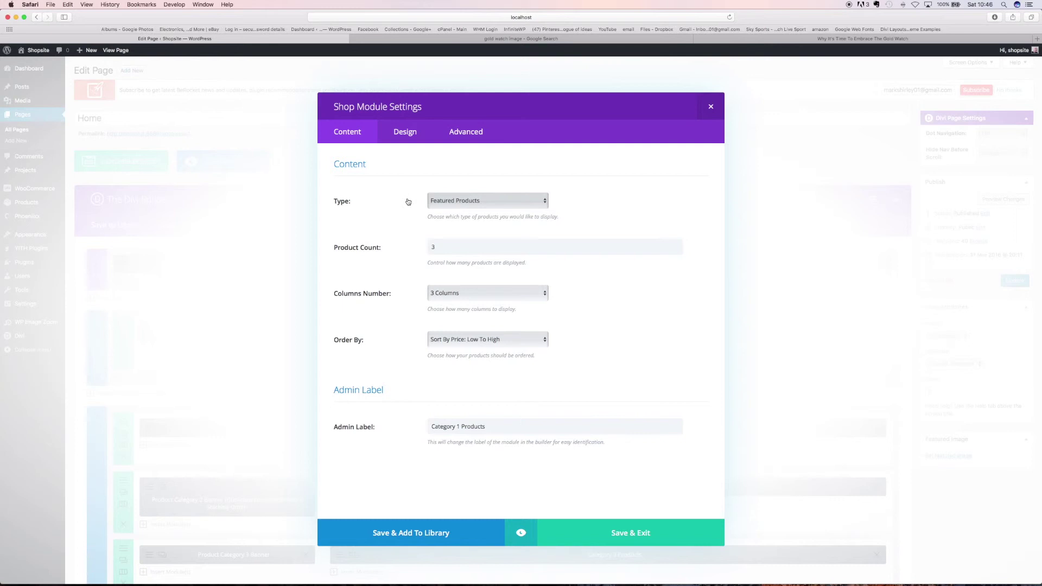
click(477, 340)
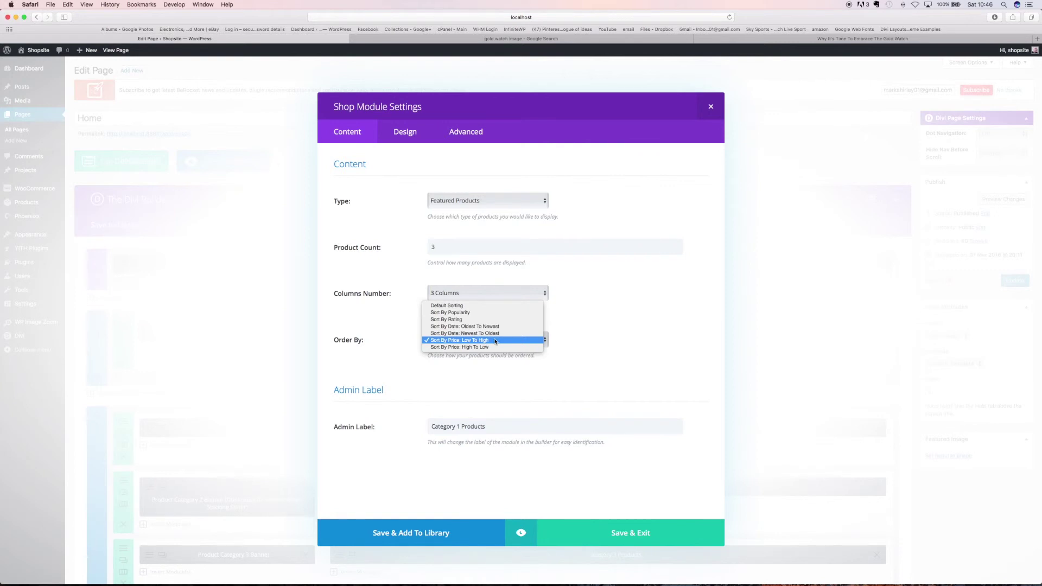
click(495, 341)
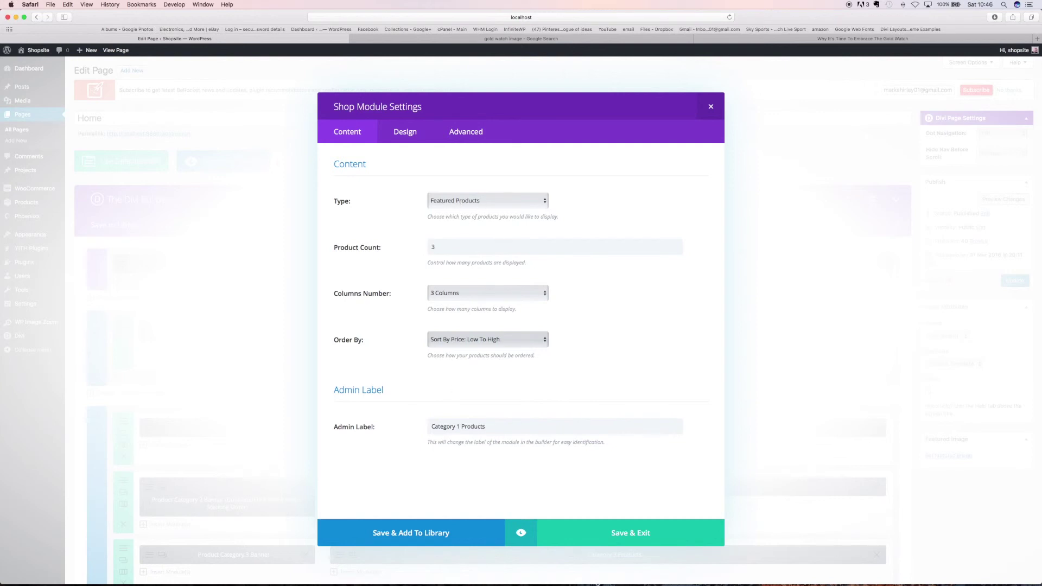
click(624, 534)
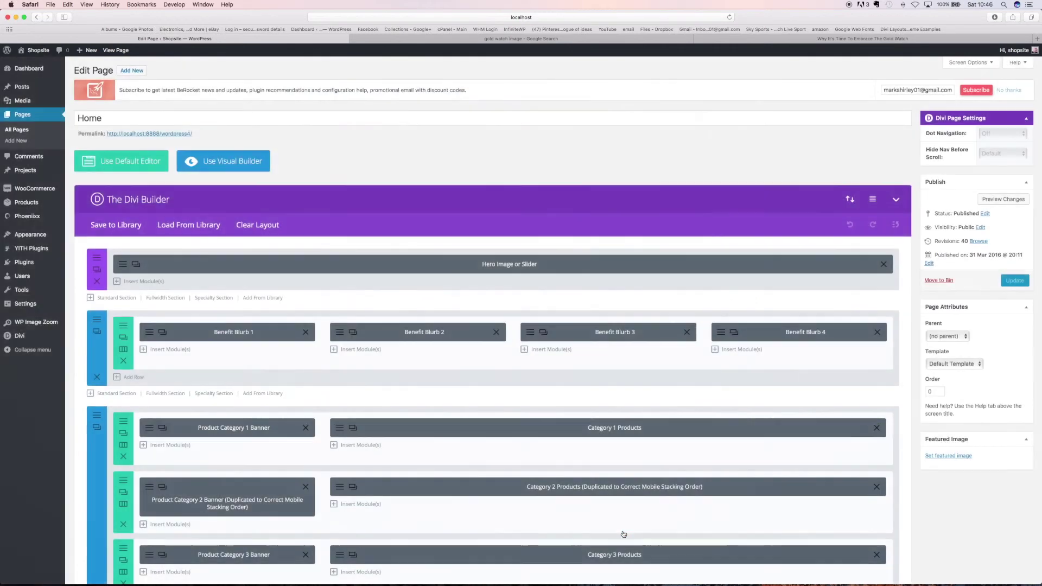
click(1015, 282)
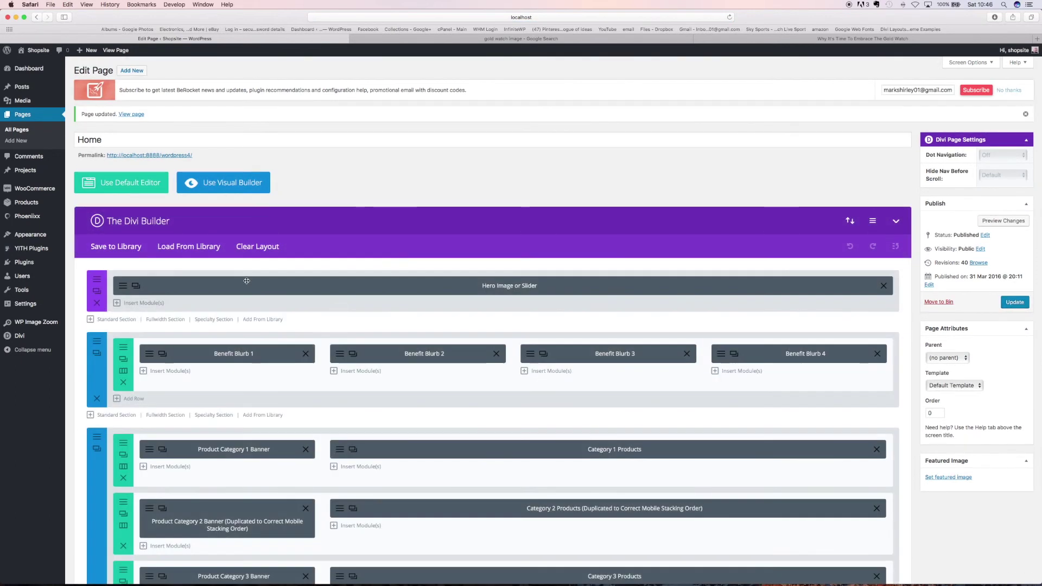
Open the full product list and toggle the featured mark of T-Shirt – black off and back on
mouse_move(32, 202)
click(78, 205)
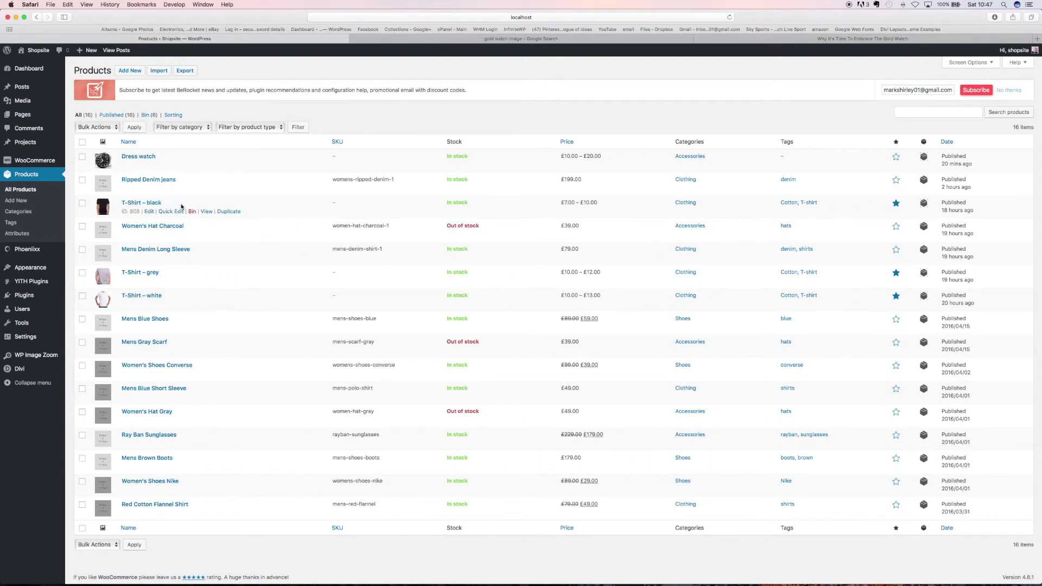
click(897, 203)
click(896, 204)
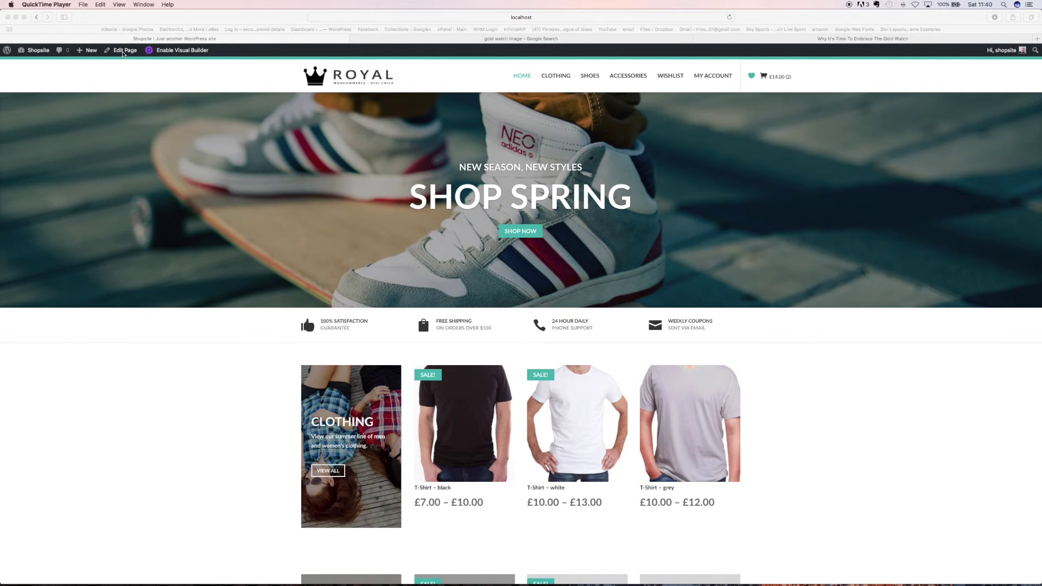
Open the Home page for editing and inspect the settings of the Category 3 Products shop module
click(123, 52)
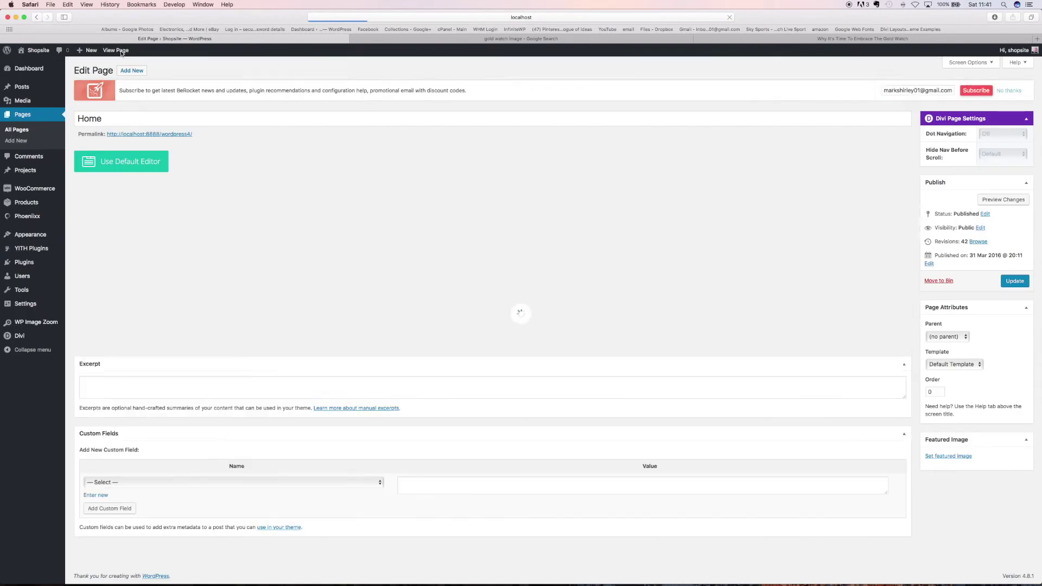
scroll(222, 320, down, 5)
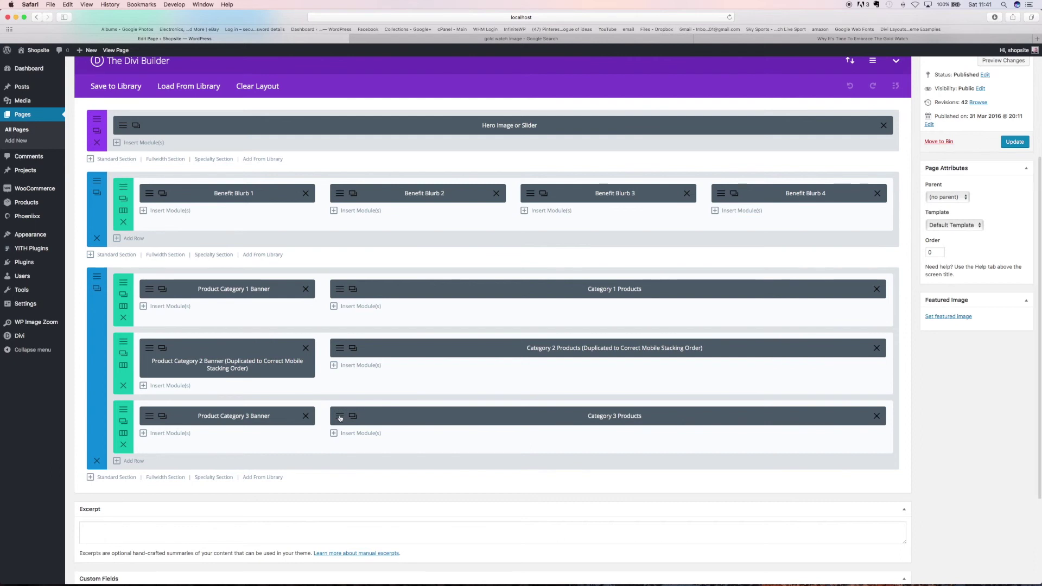
click(339, 417)
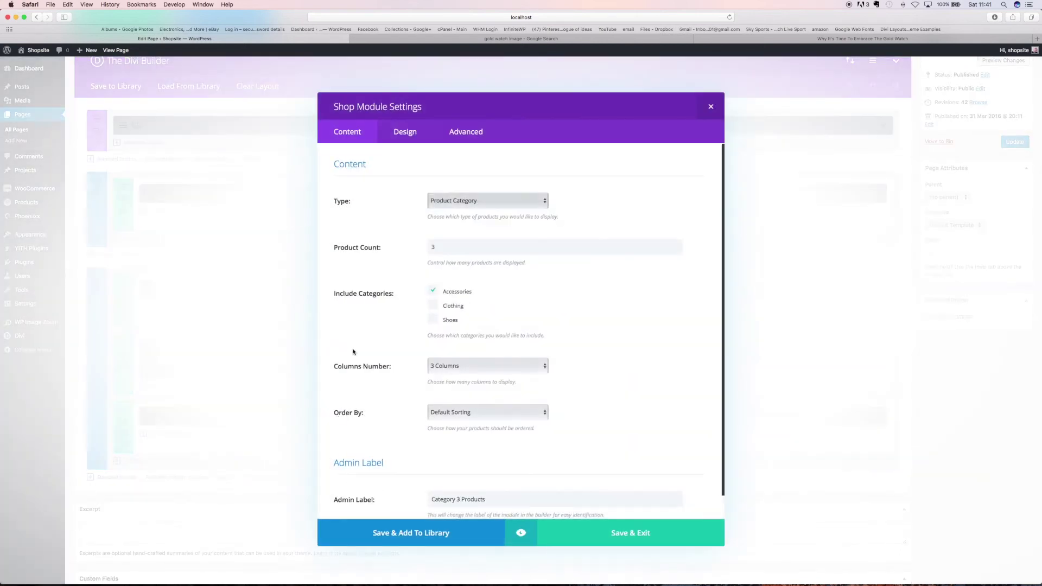
click(711, 107)
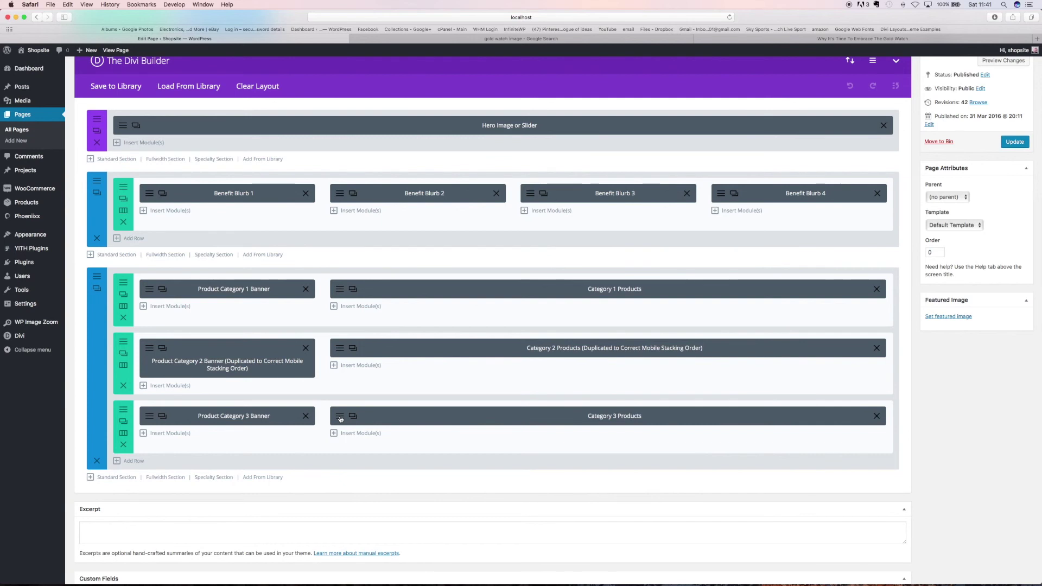
Save the Category 3 Products module with type Product Category and Accessories included, and update the Home page
click(340, 417)
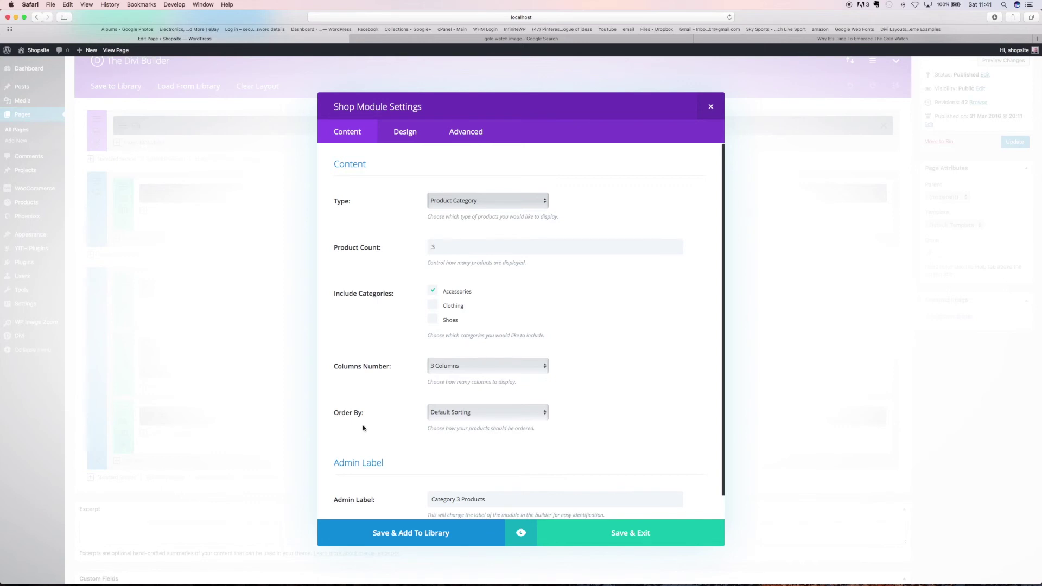
click(479, 201)
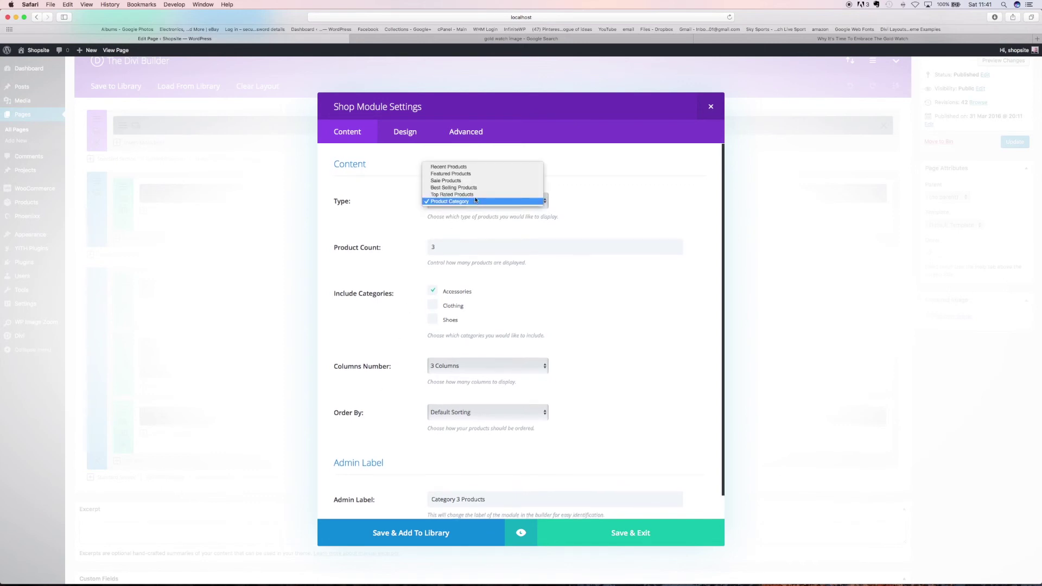
click(461, 201)
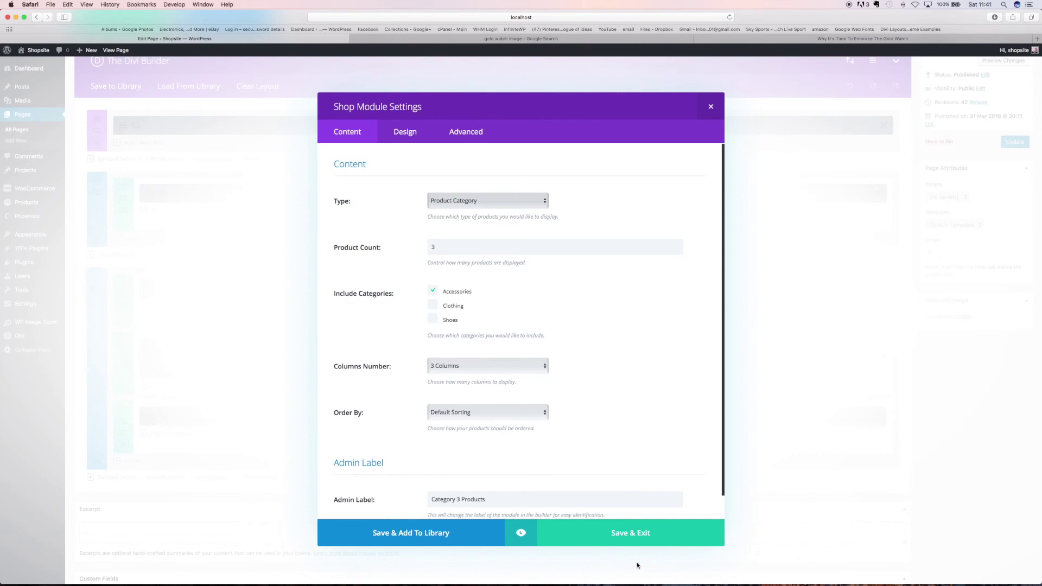
click(627, 537)
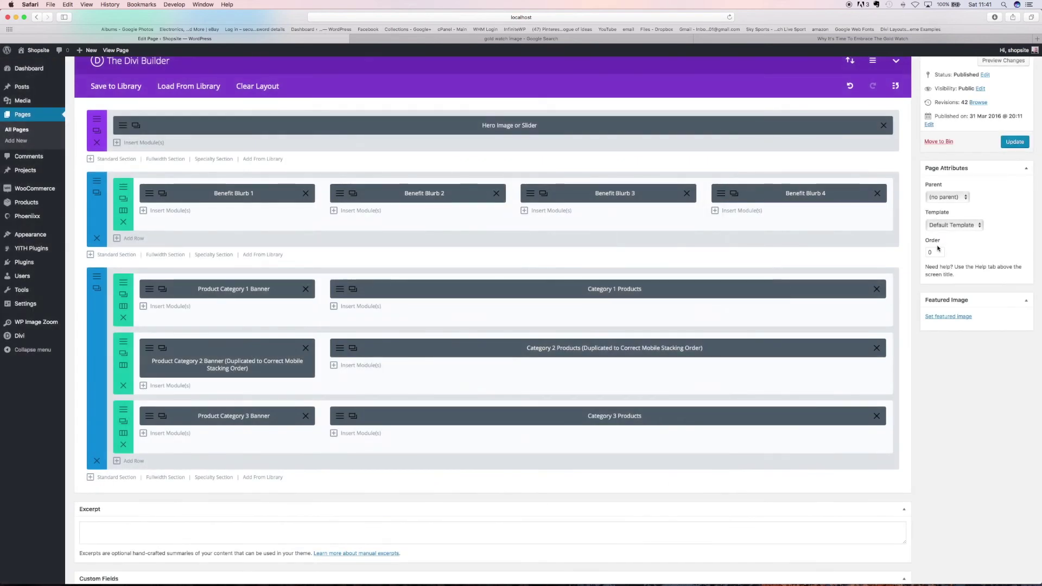
scroll(871, 442, up, 5)
click(1014, 299)
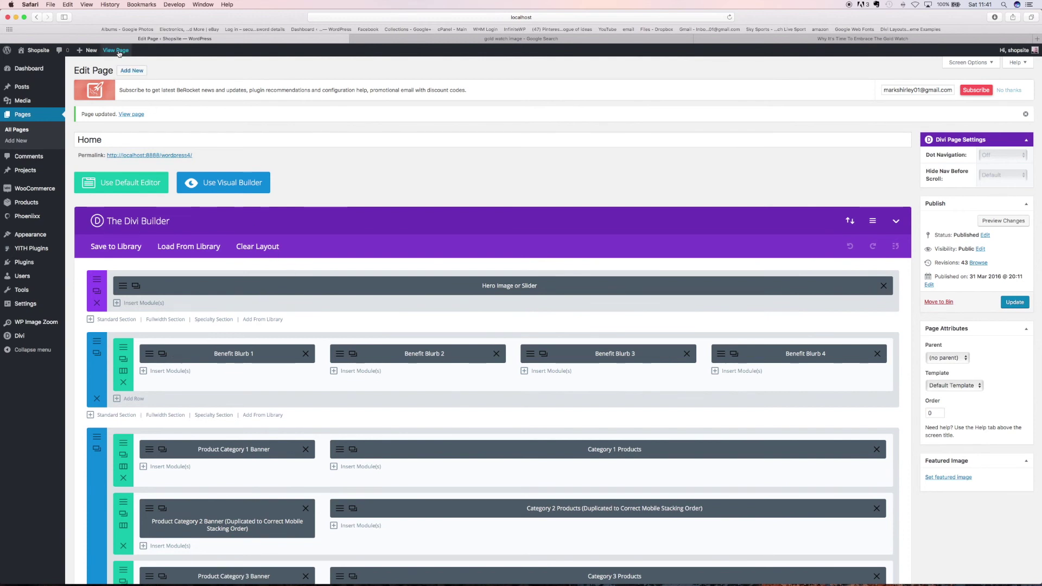
View the updated Home page on the live site and look through its product sections
click(118, 51)
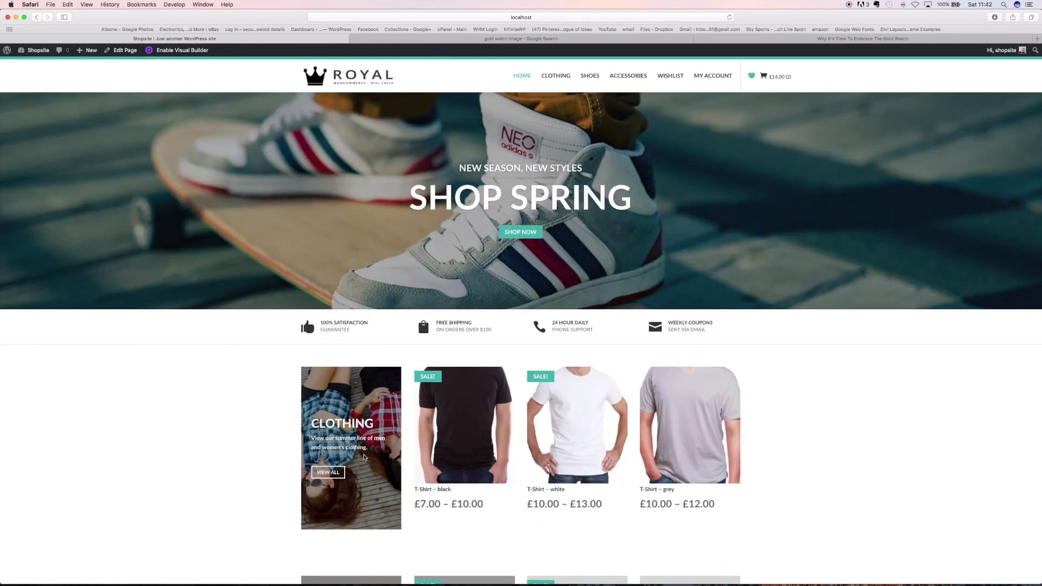
scroll(364, 457, down, 5)
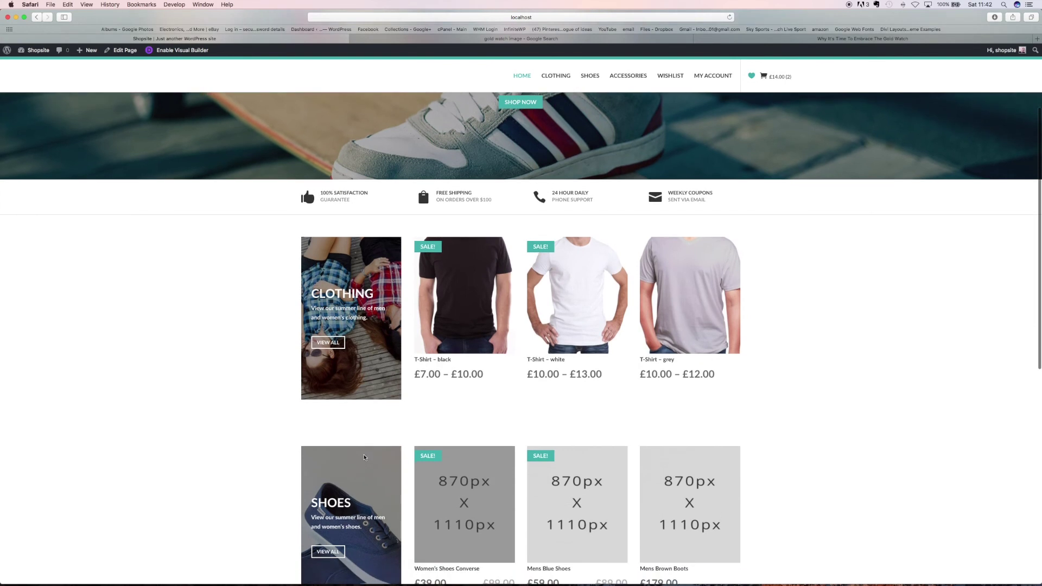
scroll(364, 457, down, 5)
scroll(364, 457, up, 10)
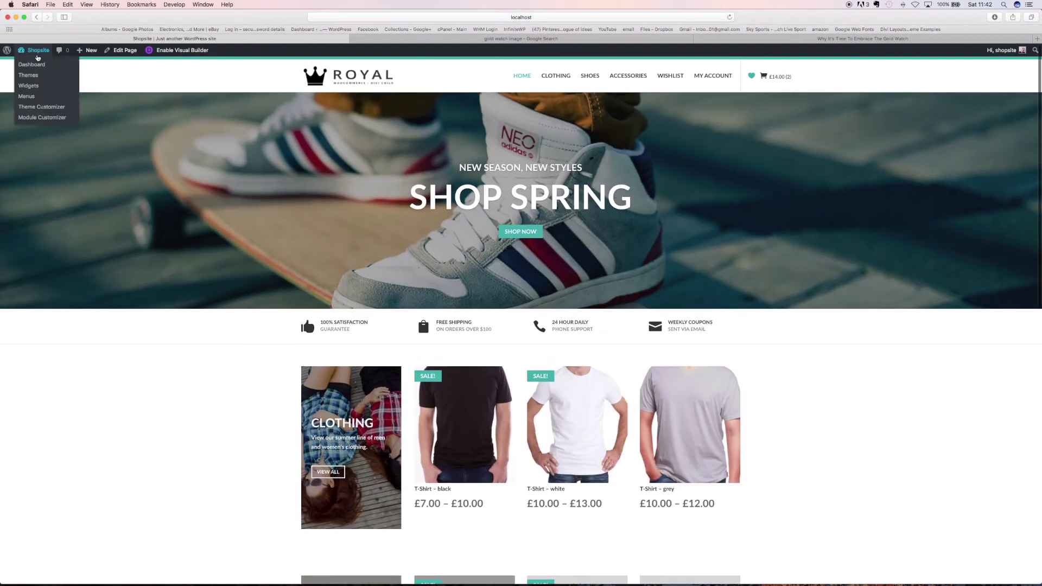
Look over the product categories in the site admin and return to the live site
click(35, 66)
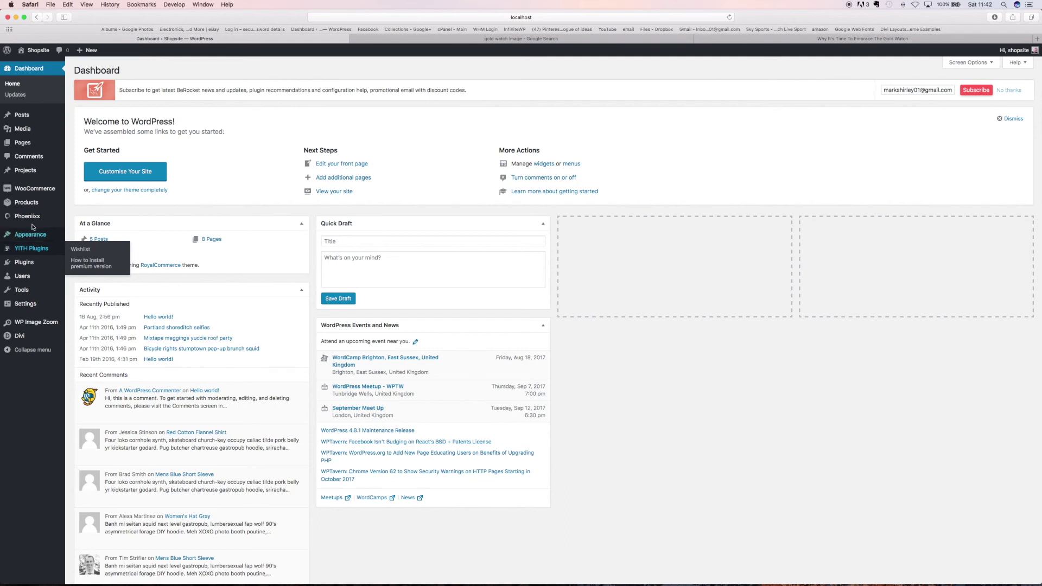
mouse_move(32, 204)
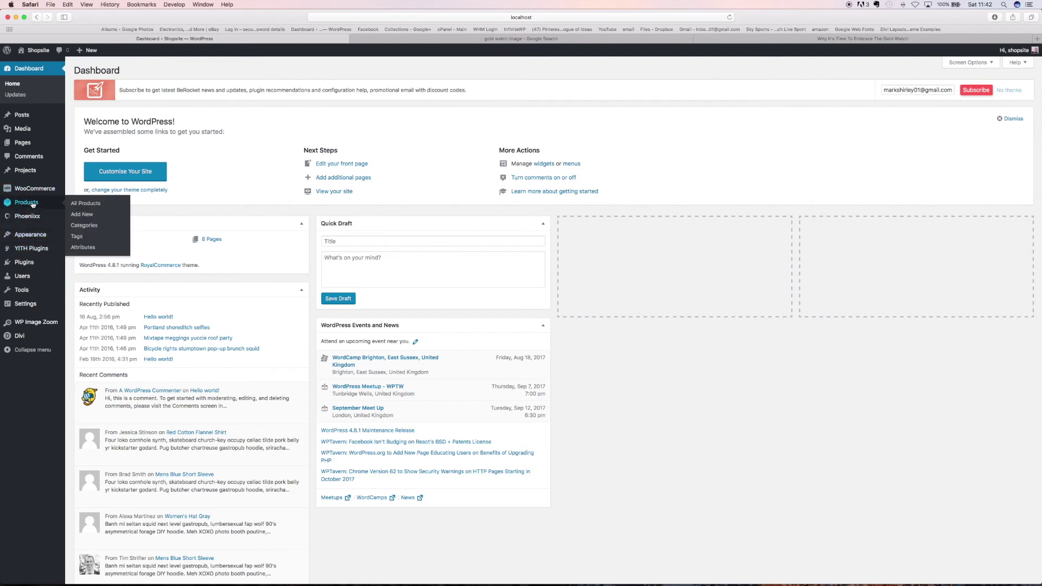
click(87, 228)
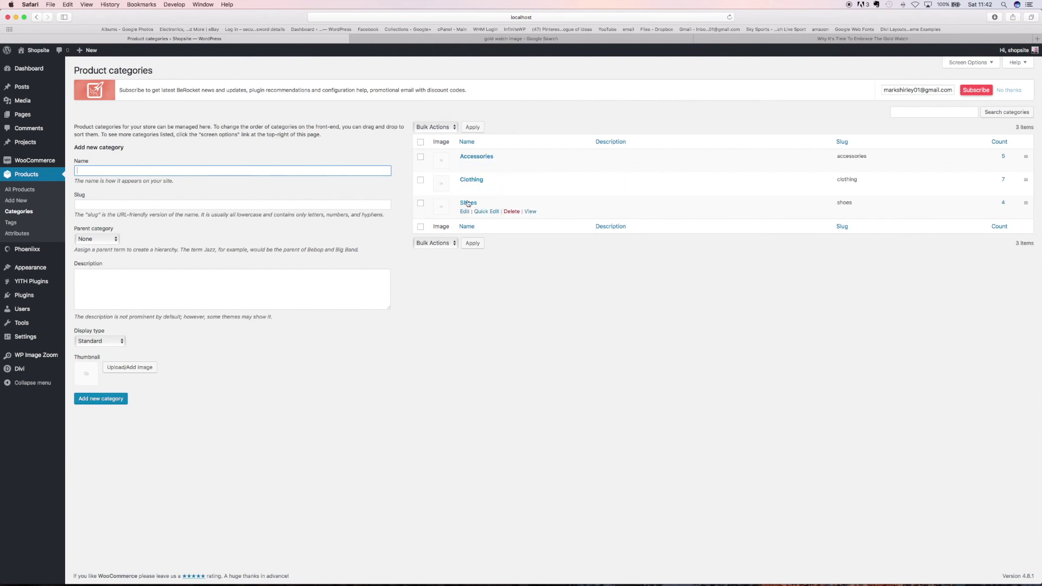
mouse_move(34, 51)
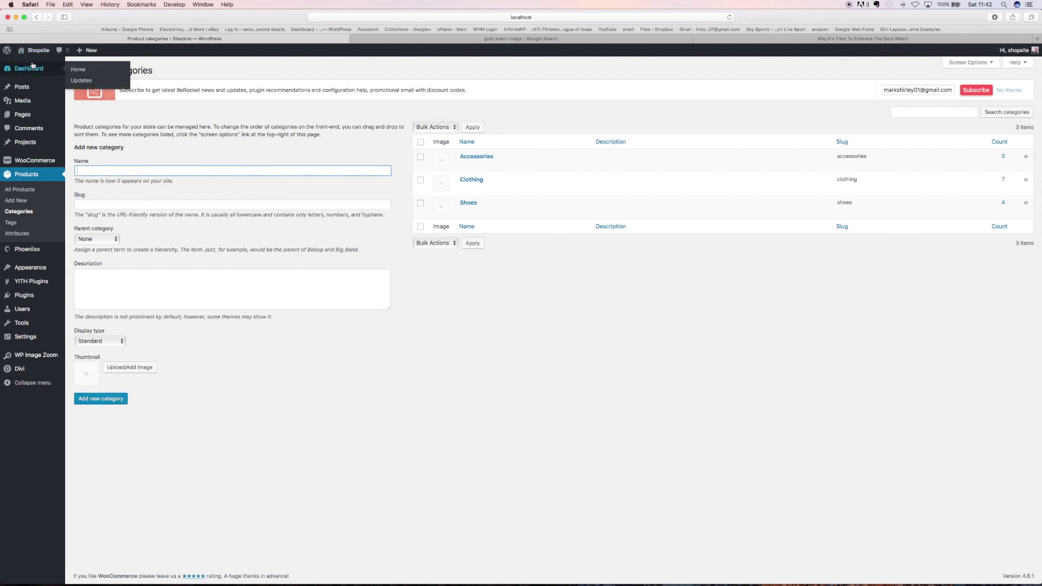
click(31, 65)
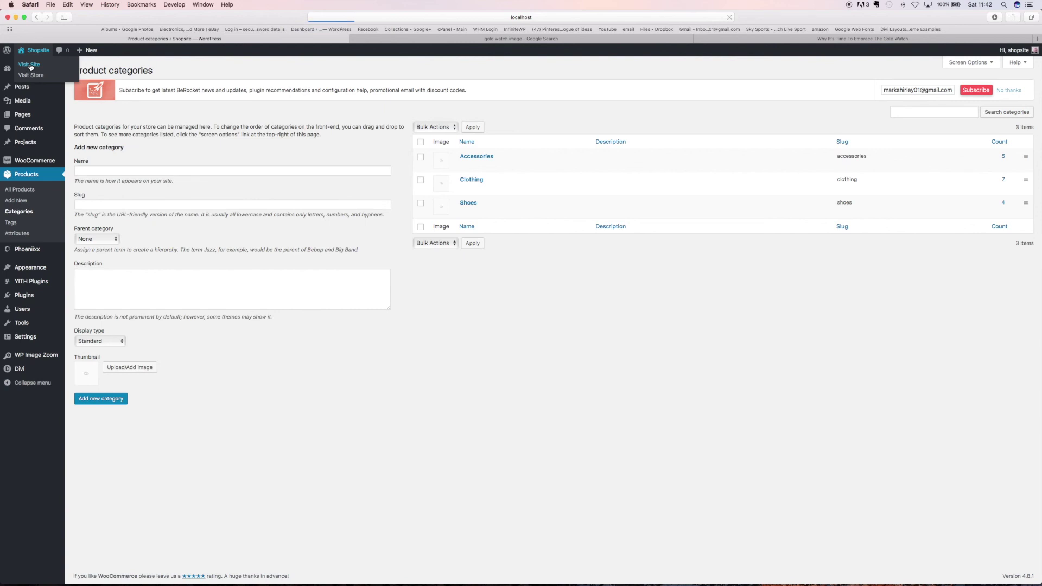